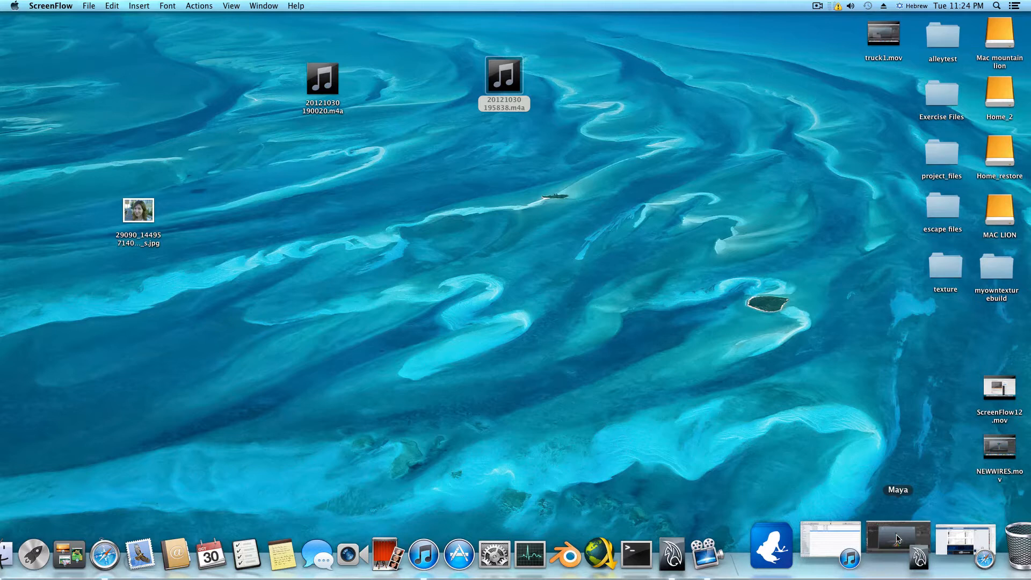
Switch to Maya and play the twisted coloured wires animation from the first frame, examining it from several angles before stopping it.
left_click(897, 539)
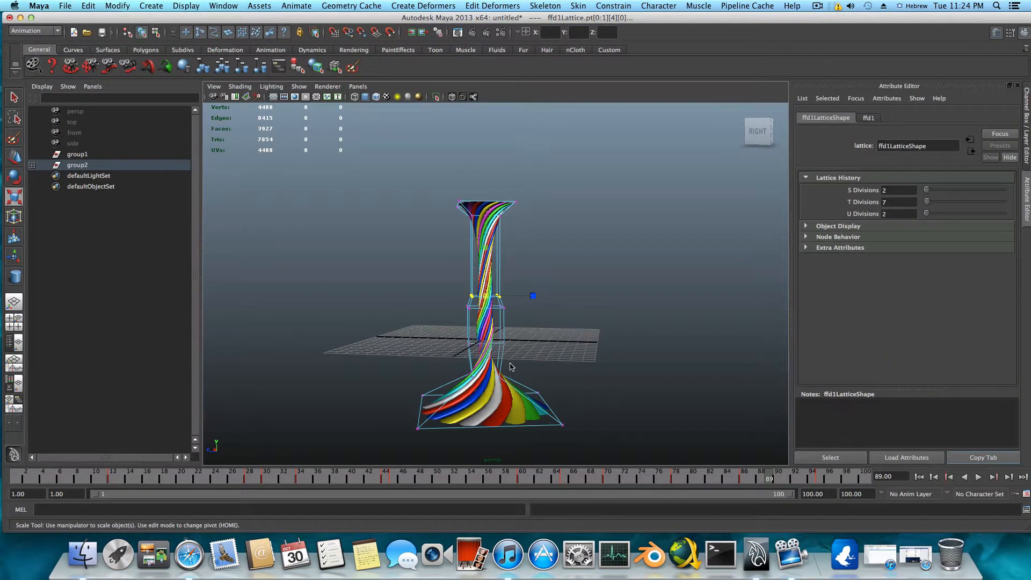
left_click_drag(392, 319, 470, 360, "alt")
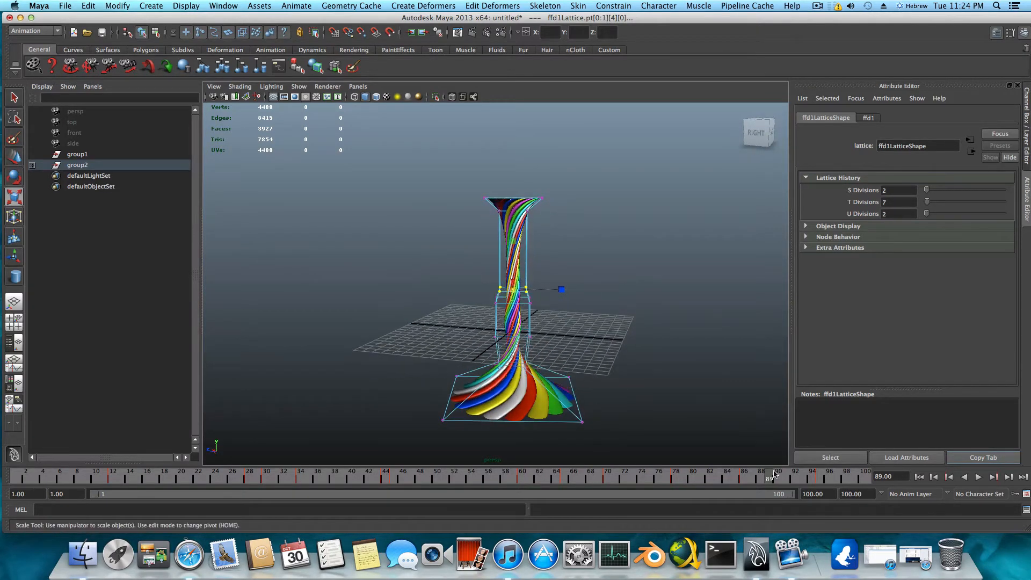
left_click(920, 478)
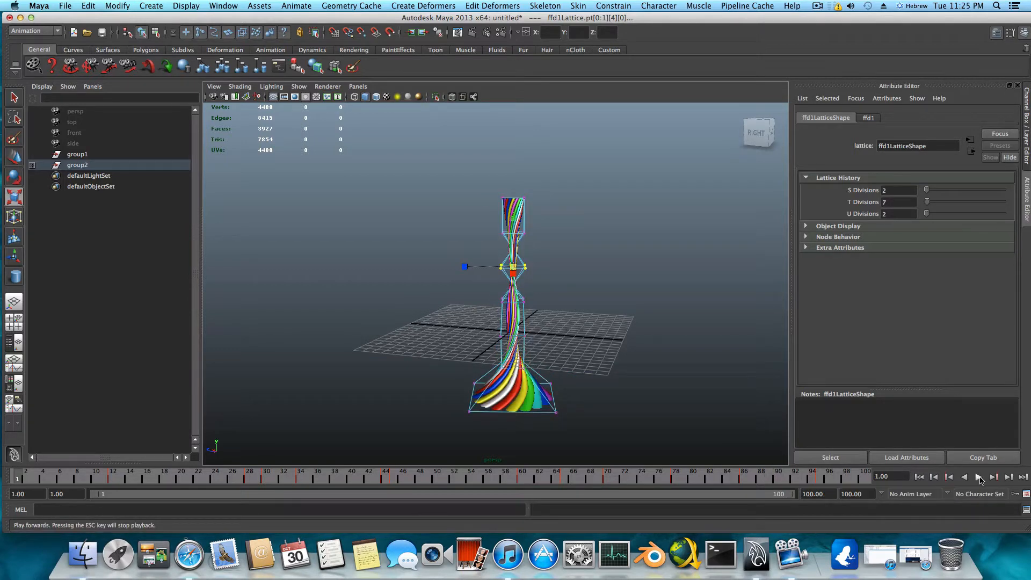
left_click(979, 477)
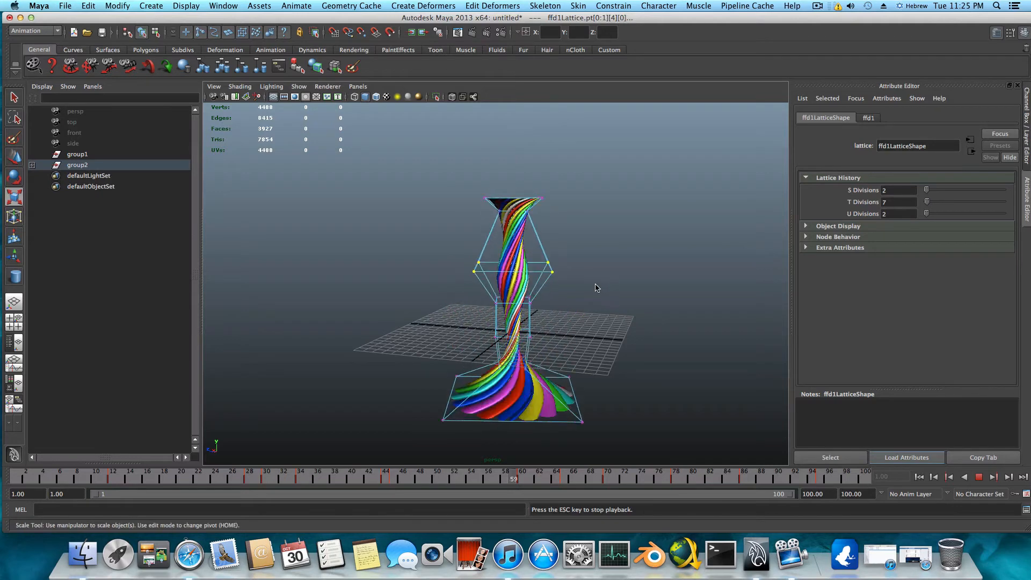
left_click_drag(594, 289, 660, 445, "alt")
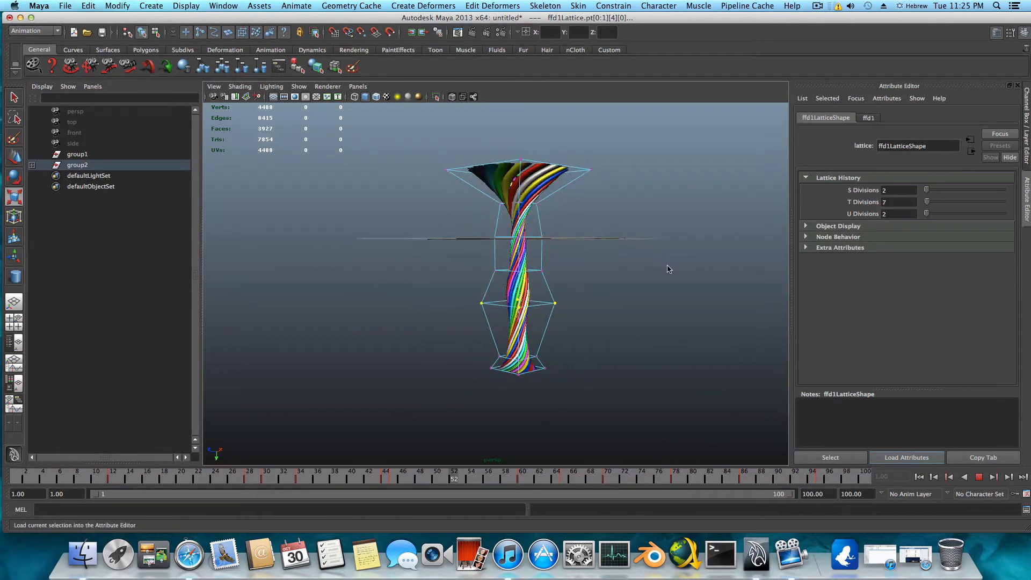
scroll(419, 289, "up", 5)
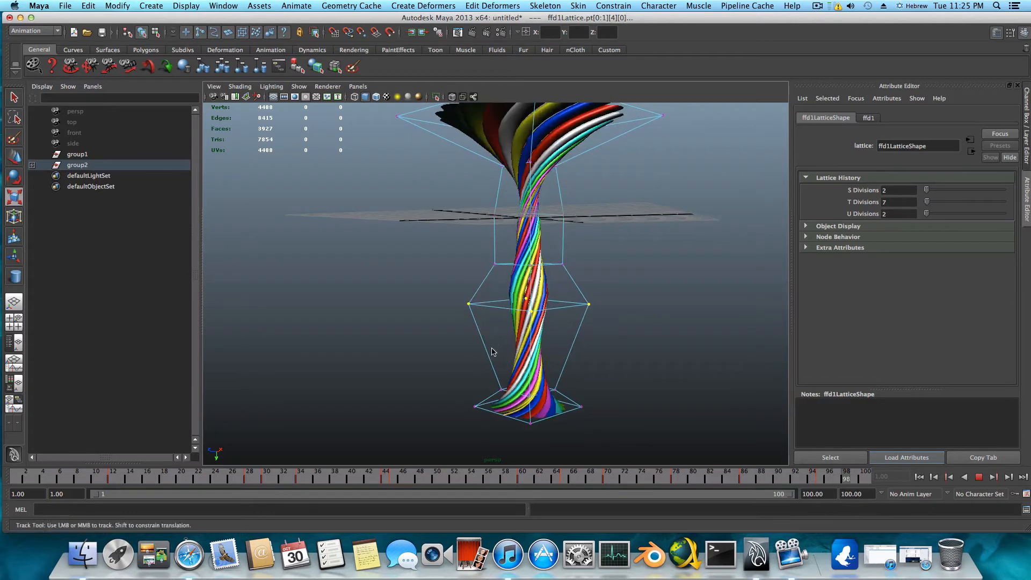
middle_click_drag(491, 350, 467, 405, "alt")
scroll(534, 319, "down", 1)
scroll(533, 319, "down", 2)
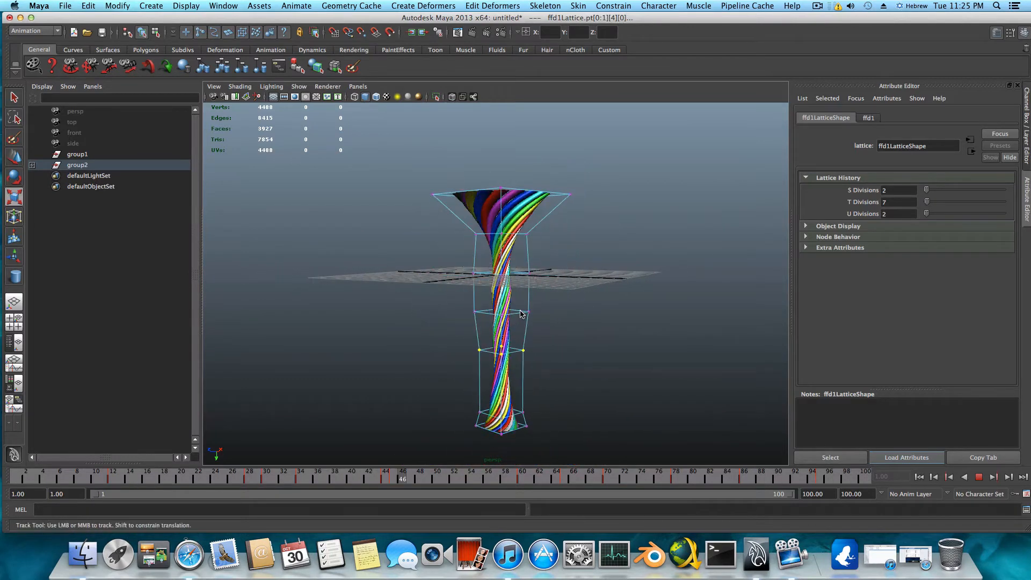
left_click_drag(533, 320, 564, 262, "alt")
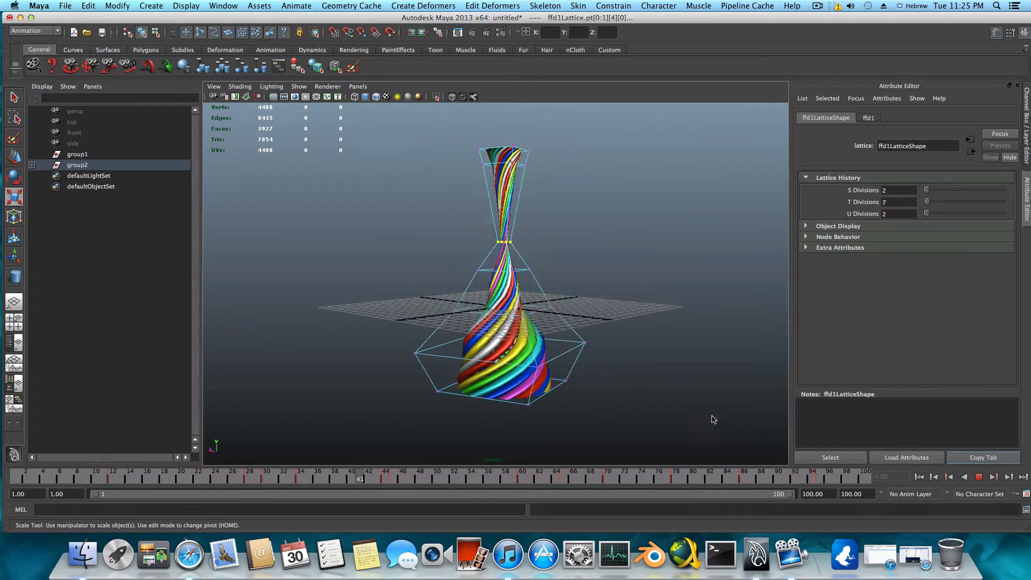
left_click(979, 477)
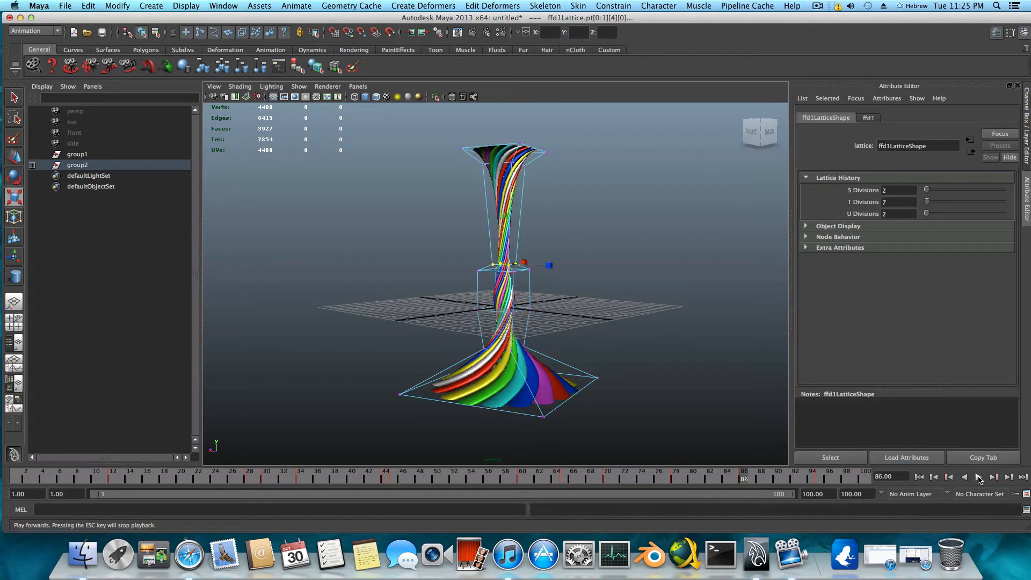
left_click(65, 6)
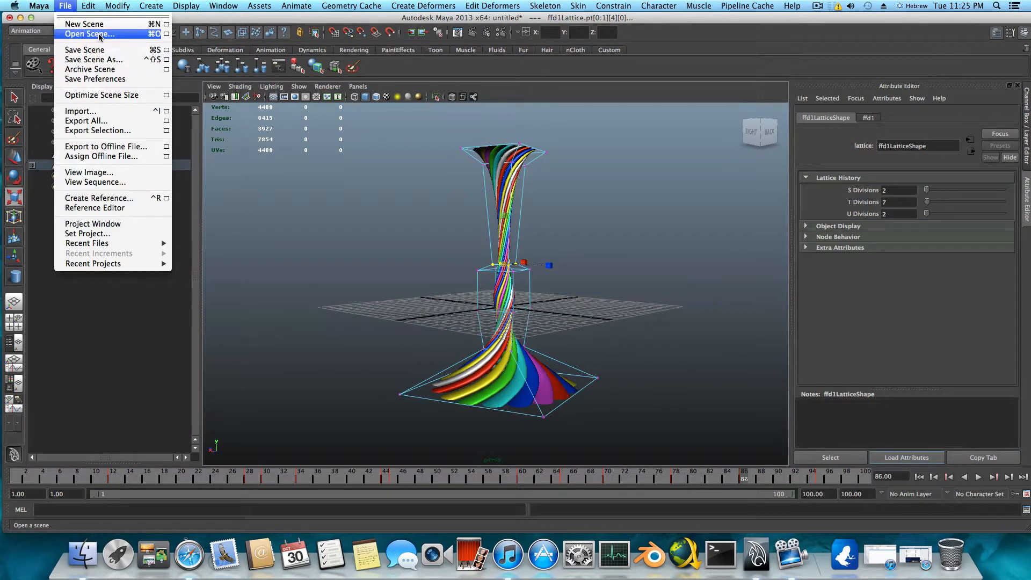
left_click(99, 37)
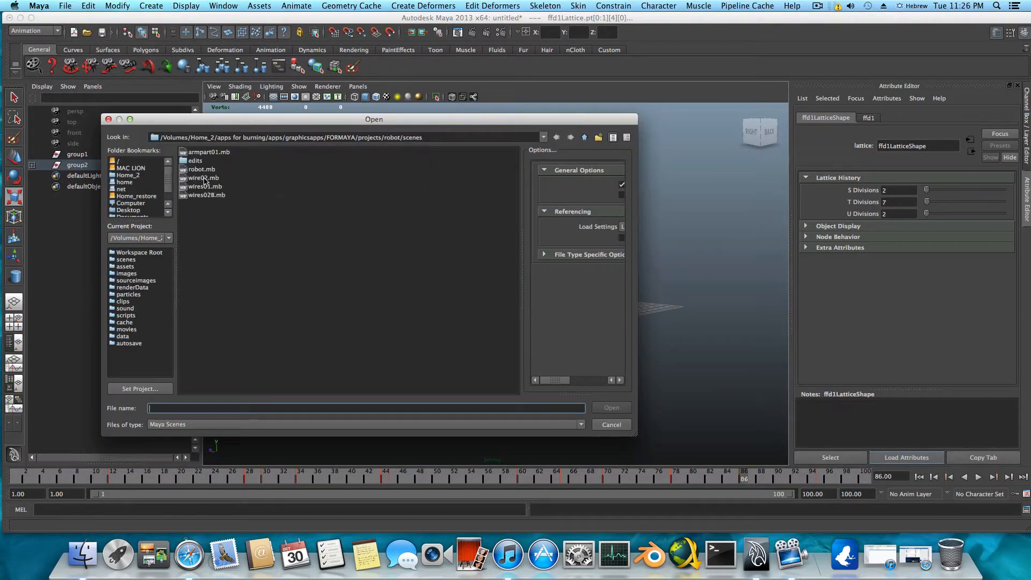
left_click(204, 186)
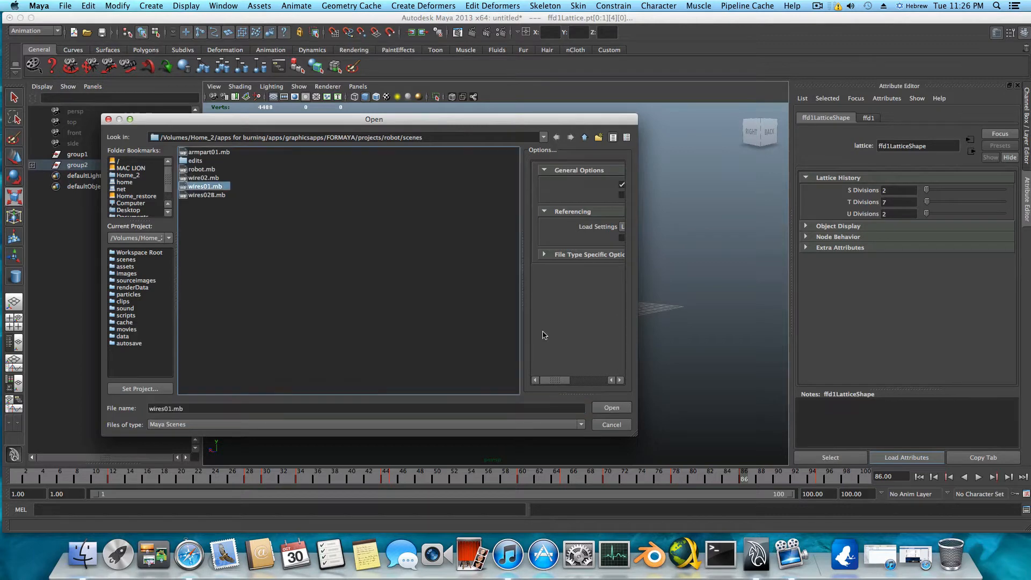
left_click(613, 408)
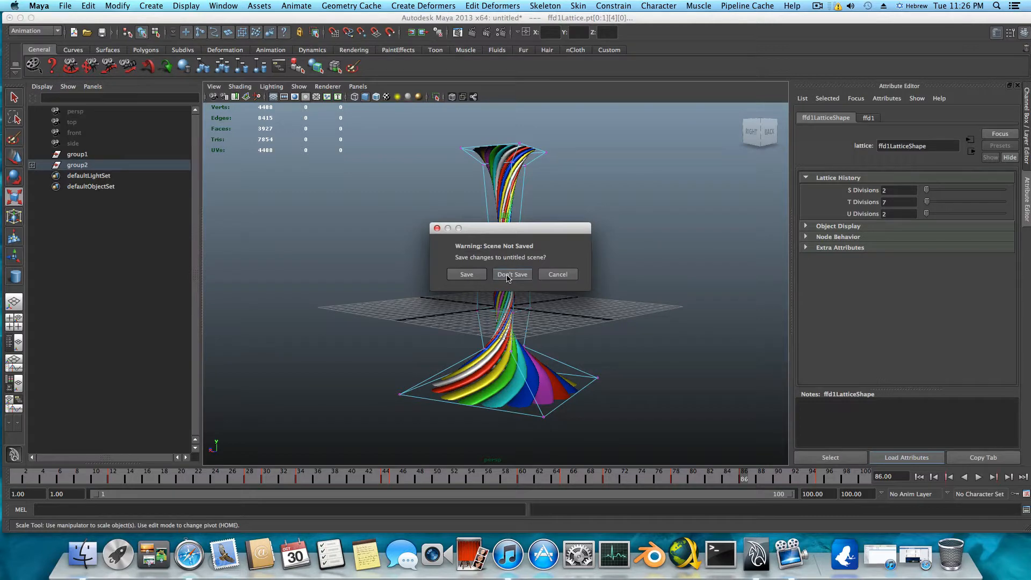
left_click(546, 276)
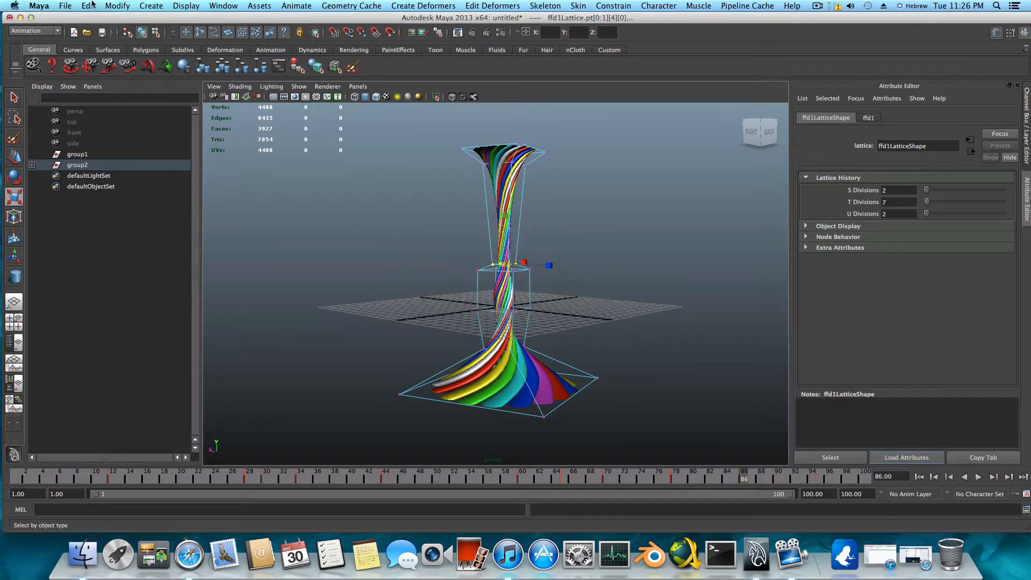
Save the current scene under the name coloredwiresspining in the robot project's scenes folder.
left_click(65, 6)
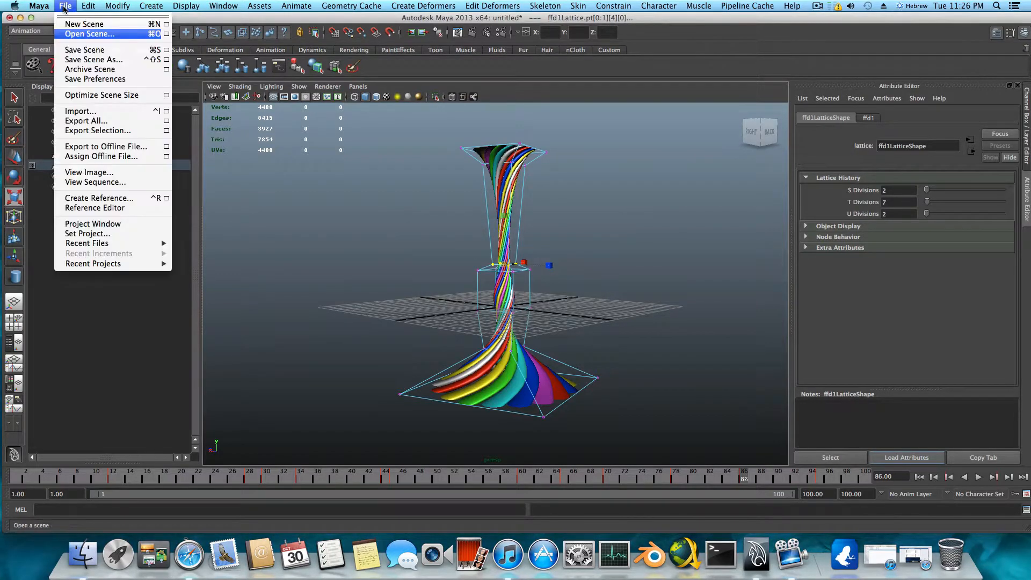
left_click(81, 61)
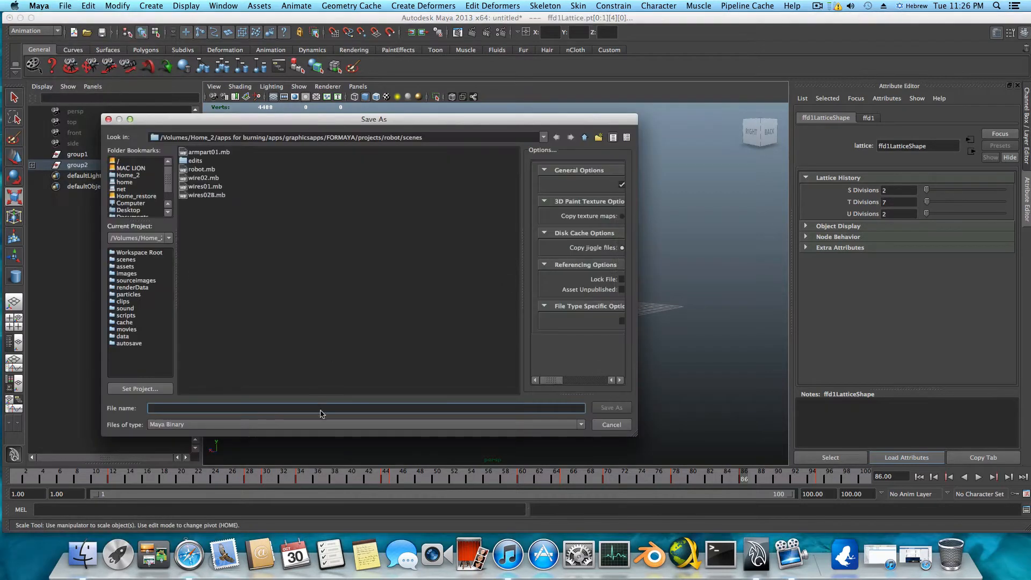
type("coloredwiresspining")
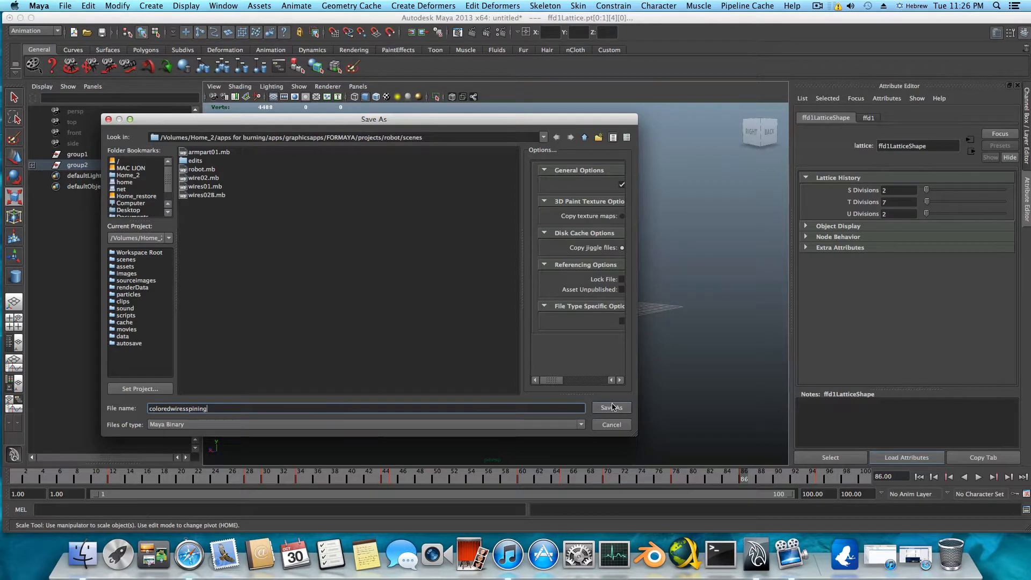
left_click(613, 407)
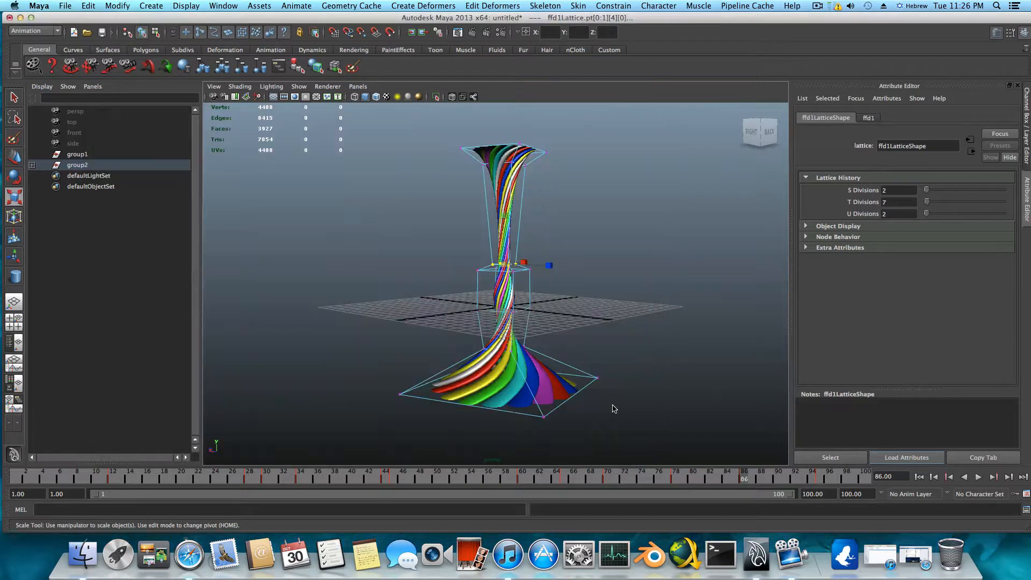
Open the scene wires01.mb, saving the changes to the current scene.
left_click(65, 5)
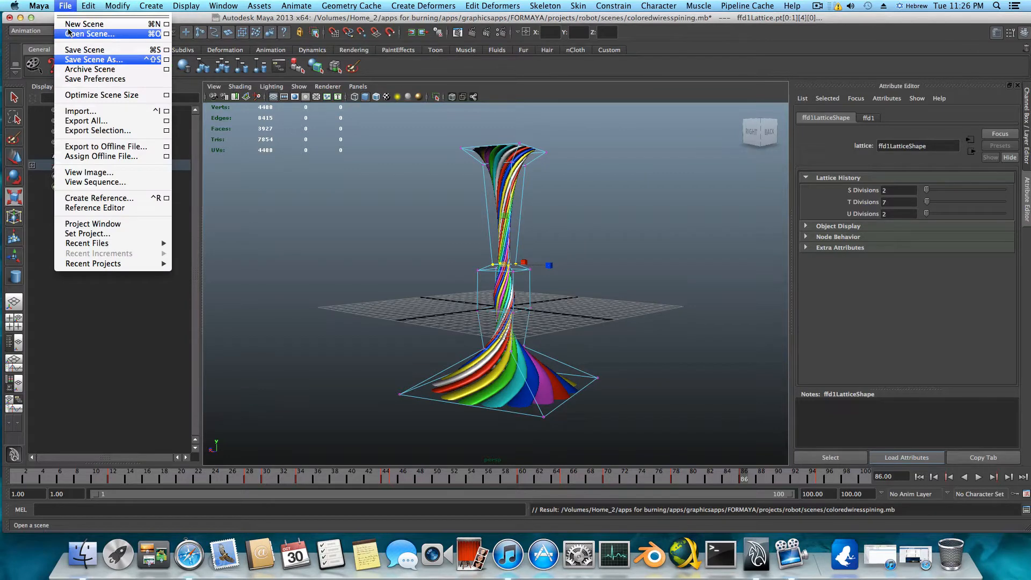
left_click(68, 33)
left_click(205, 195)
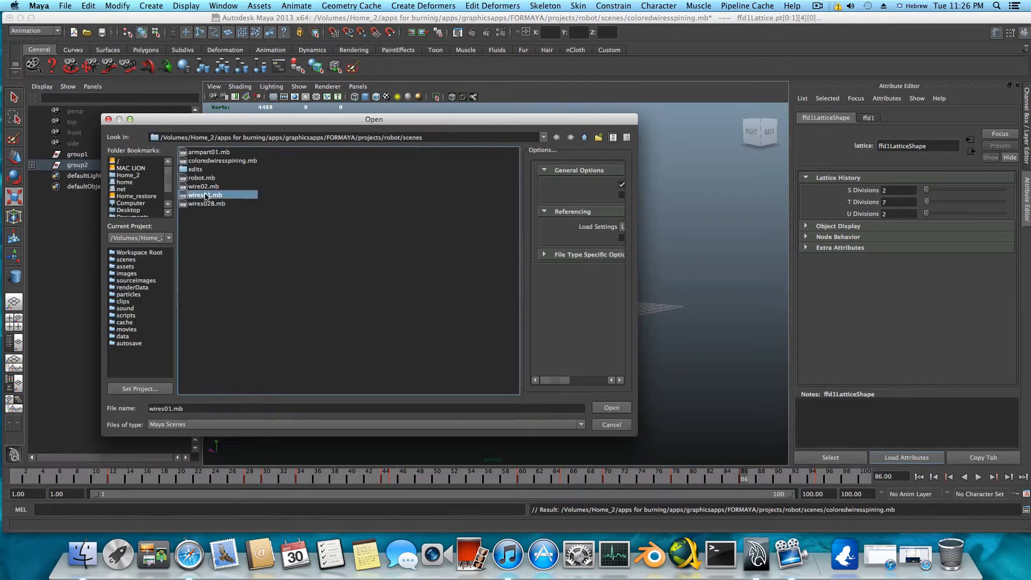
left_click(612, 408)
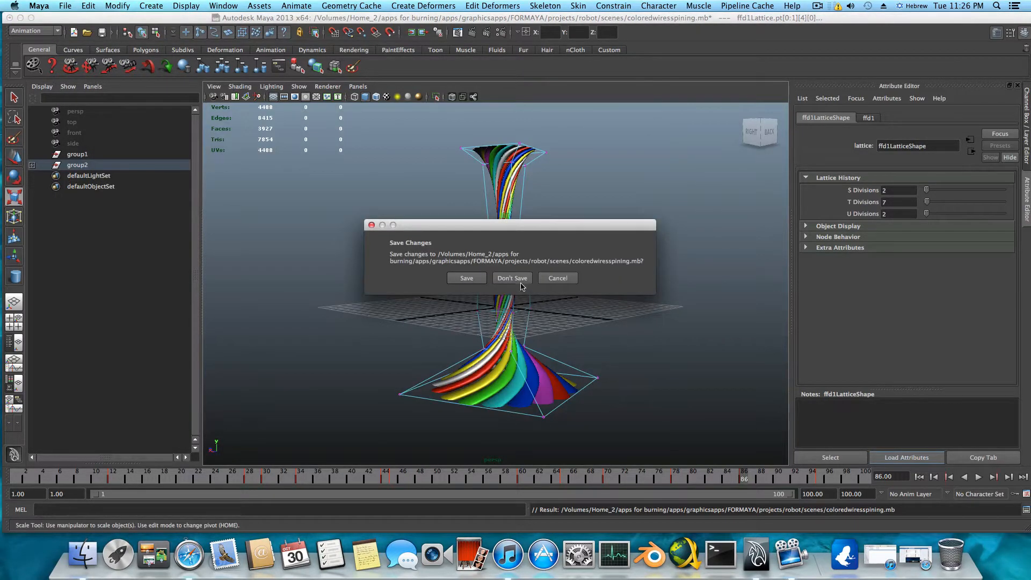
left_click(476, 278)
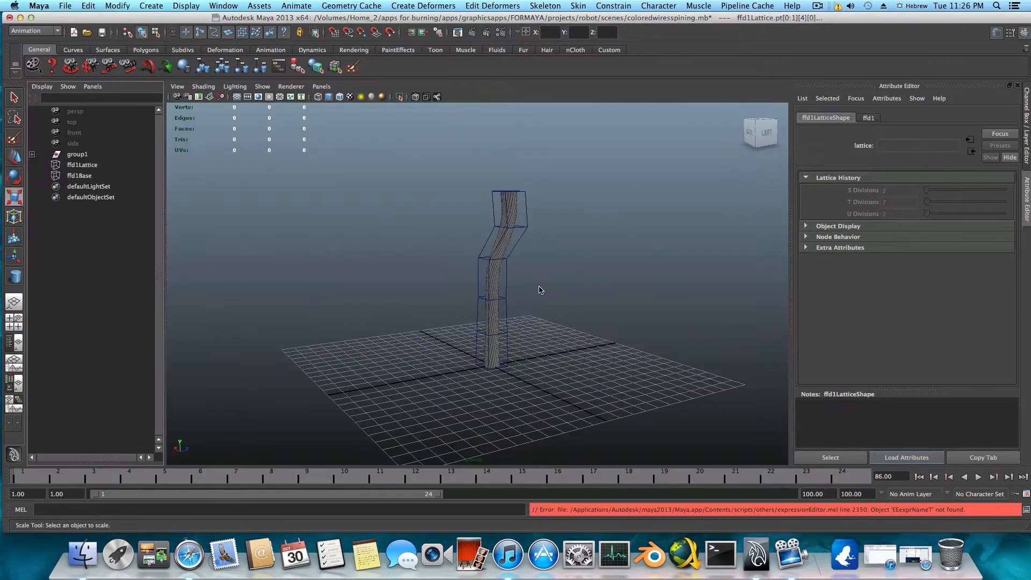
Edit the bent lattice by its points and move the two uppermost rows sideways in line with the straight part below.
left_click_drag(527, 316, 532, 266, "alt")
left_click_drag(455, 259, 456, 249, "alt")
left_click(419, 237)
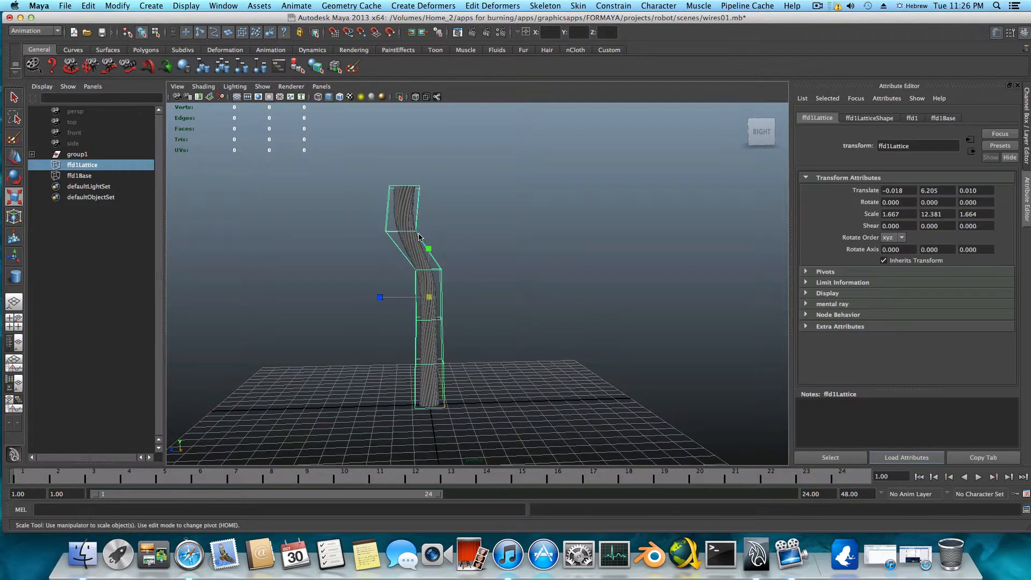
right_click(419, 237)
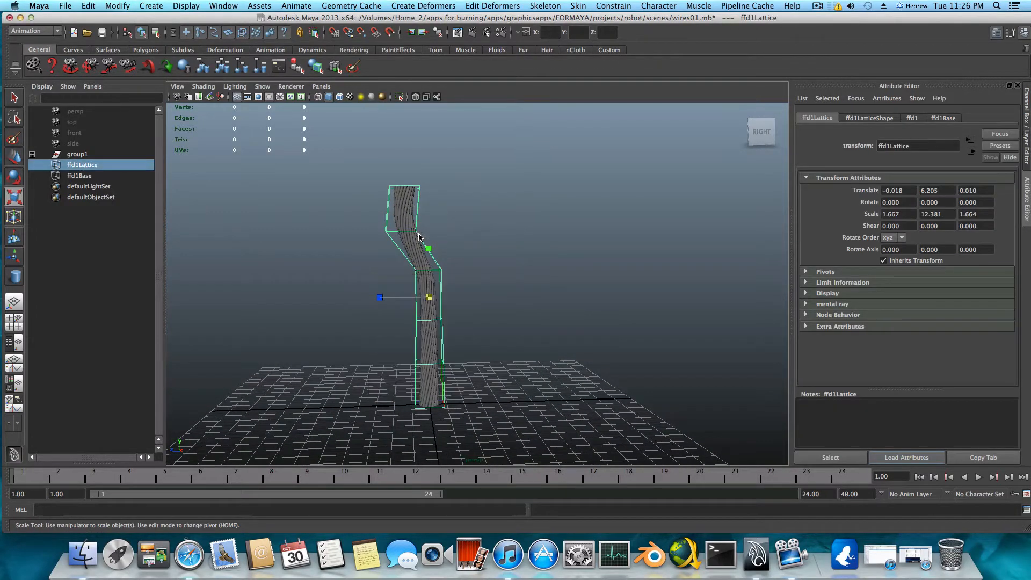
right_click_drag(419, 237, 415, 213)
left_click_drag(367, 224, 385, 231)
key("w")
left_click_drag(363, 175, 440, 201)
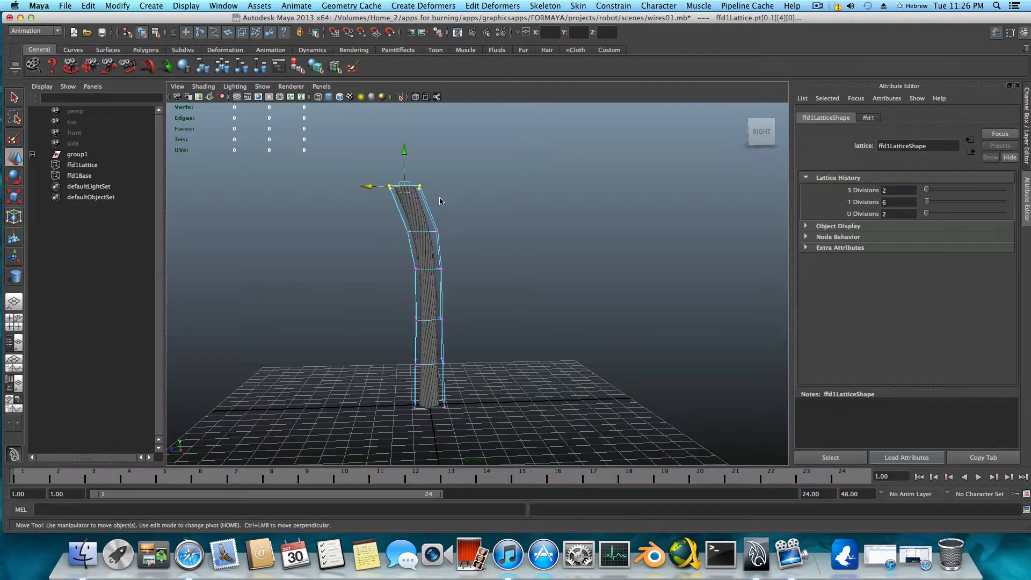
left_click_drag(370, 190, 388, 192)
Scale the top row of lattice points slightly and move it sideways to finish straightening the column.
left_click_drag(467, 246, 423, 270)
key("r")
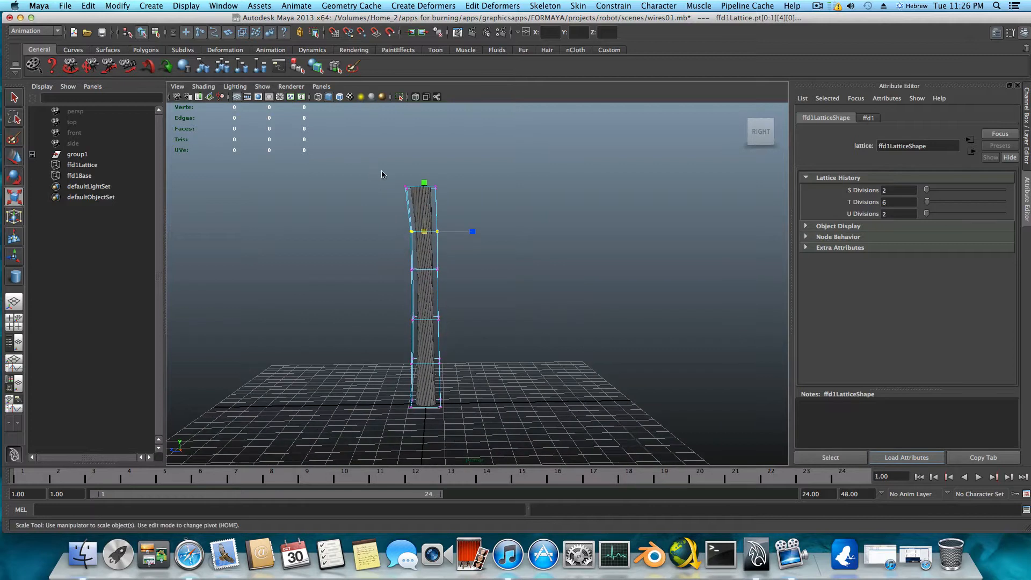
left_click_drag(424, 192, 423, 194)
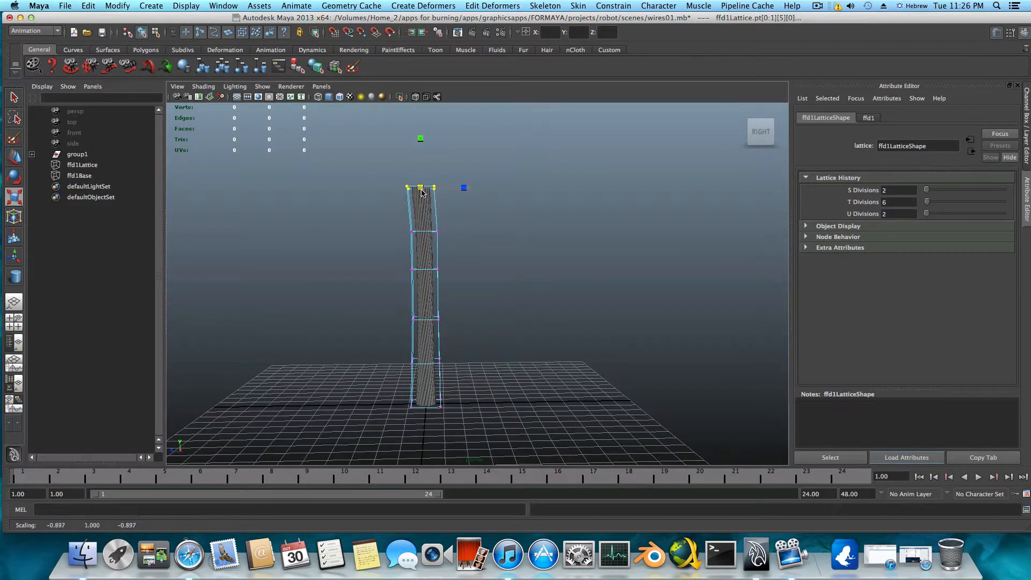
key("w")
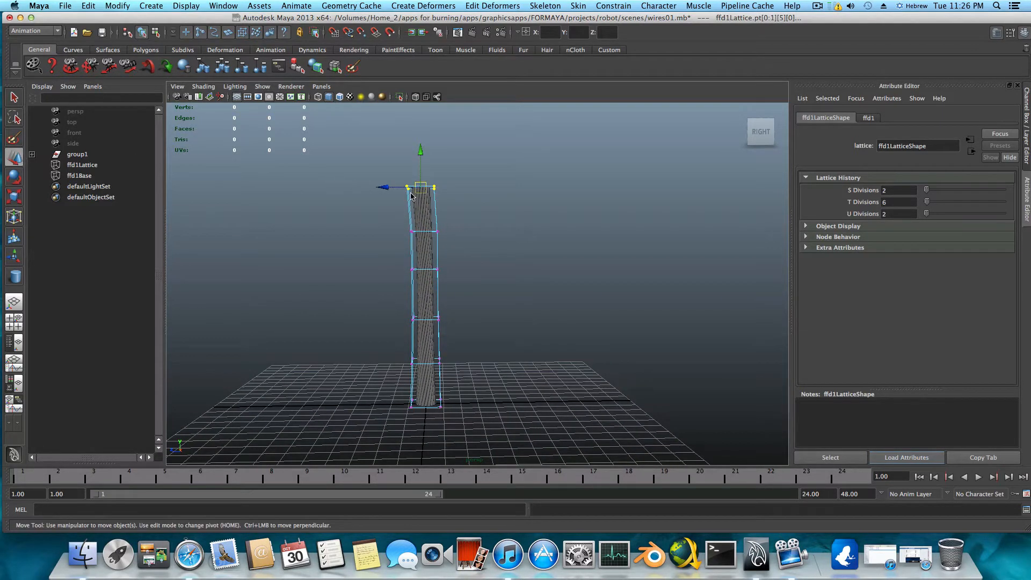
left_click_drag(388, 191, 527, 253)
Deselect the lattice points, select the whole ffd1Lattice object and apply the Persp/Outliner layout.
middle_click_drag(527, 253, 545, 239, "alt")
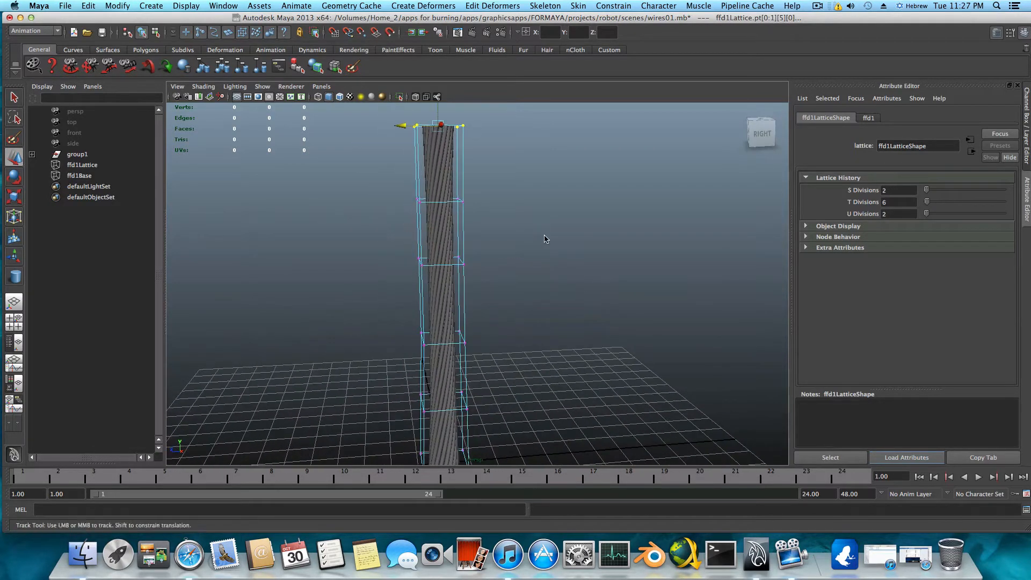
left_click_drag(545, 237, 535, 237, "alt")
scroll(405, 272, "down", 5)
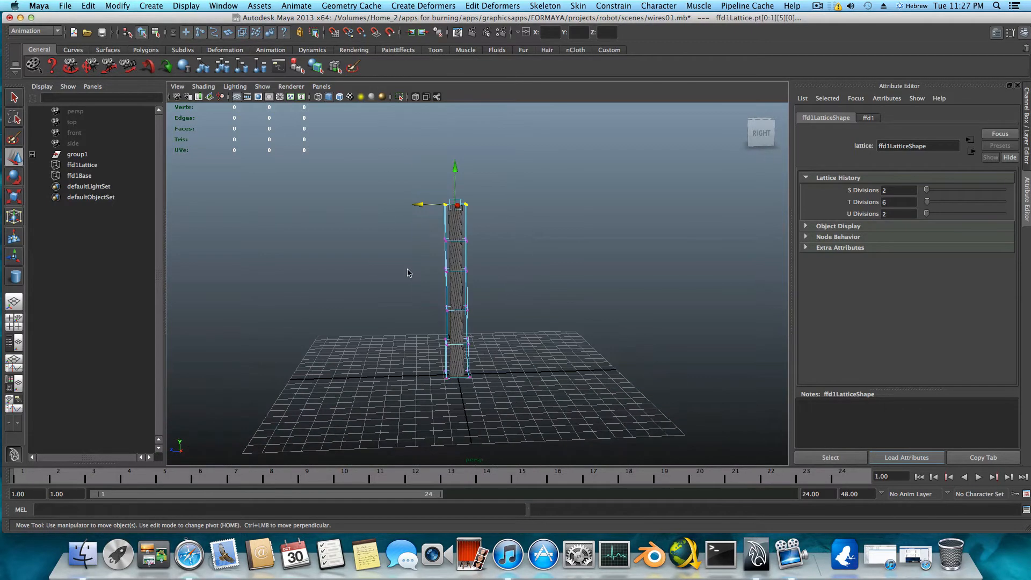
mouse_move(410, 272)
left_mouse_down("alt")
mouse_move(407, 282)
mouse_move(403, 274)
left_mouse_up("alt")
right_click_drag(403, 274, 525, 285, "alt")
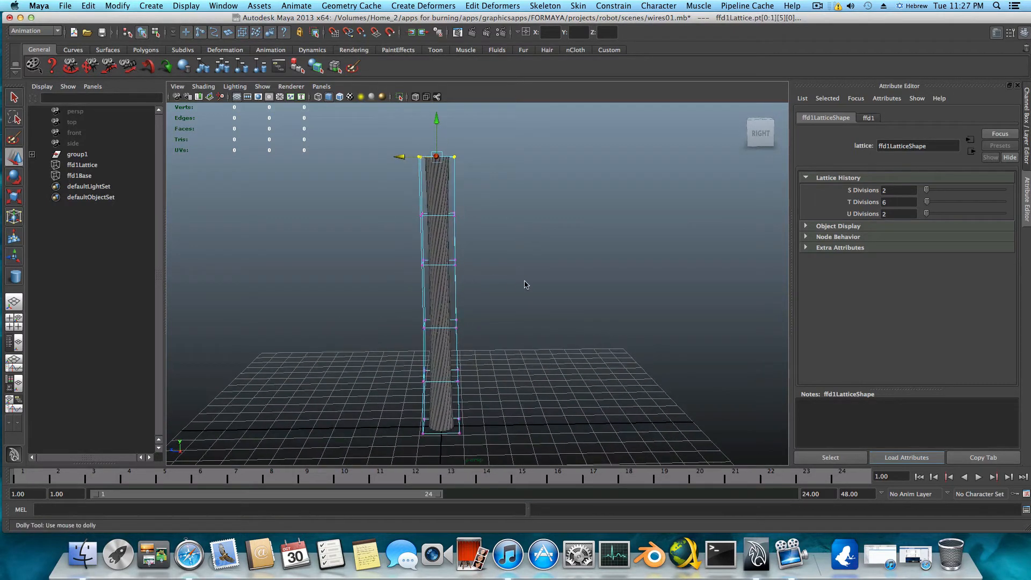
left_click(452, 220)
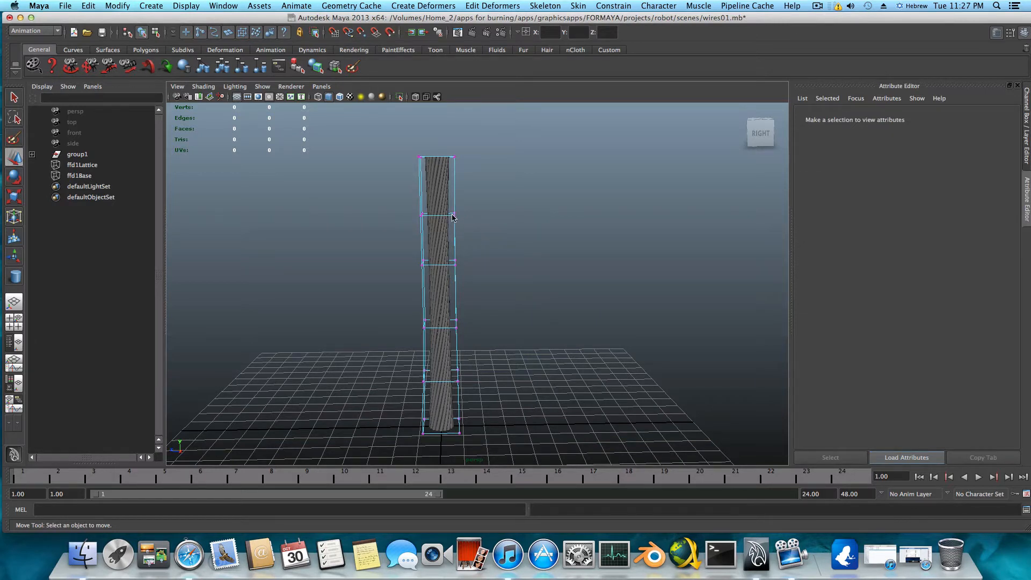
left_click(82, 165)
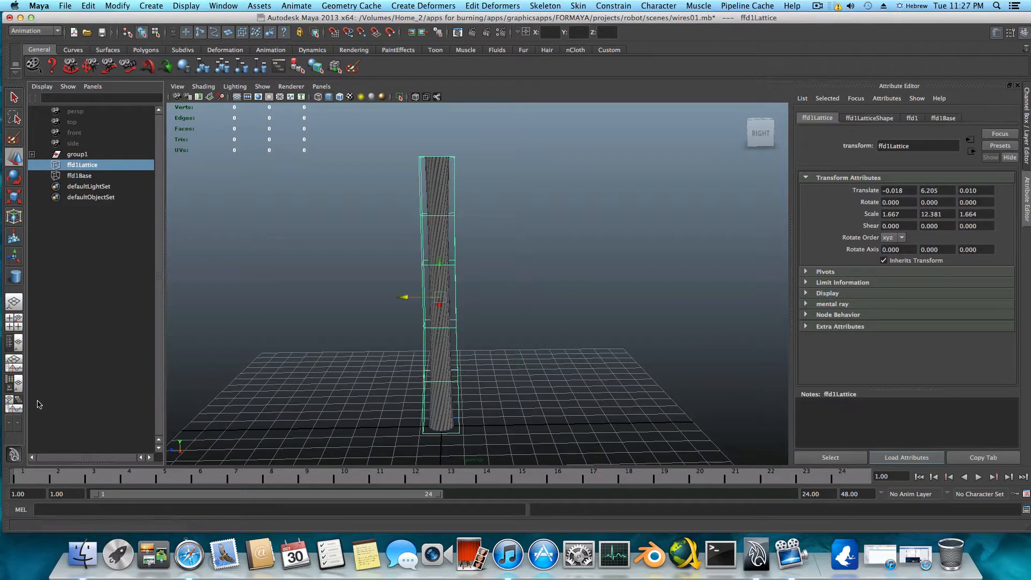
left_click(9, 352)
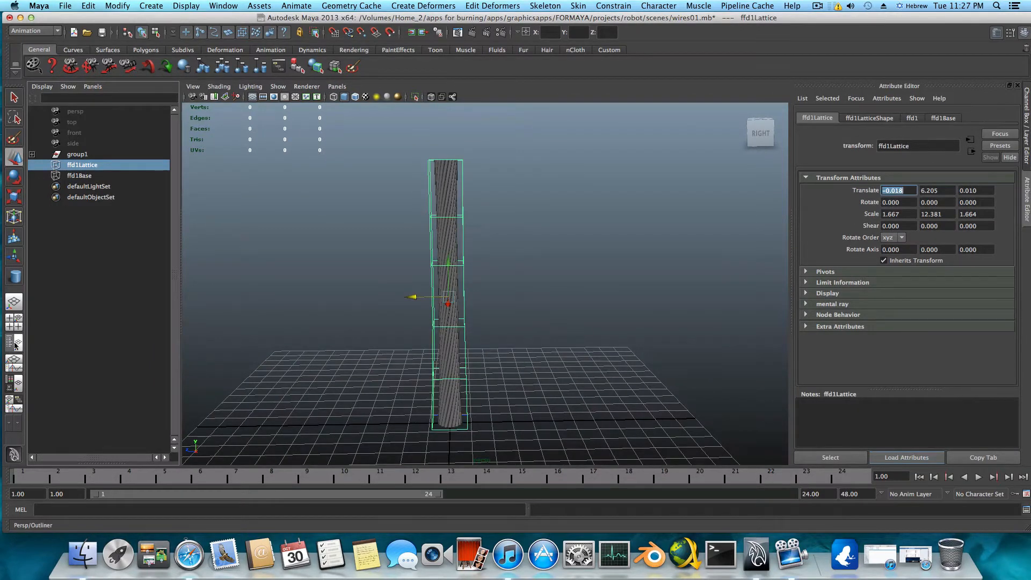
left_click(72, 168)
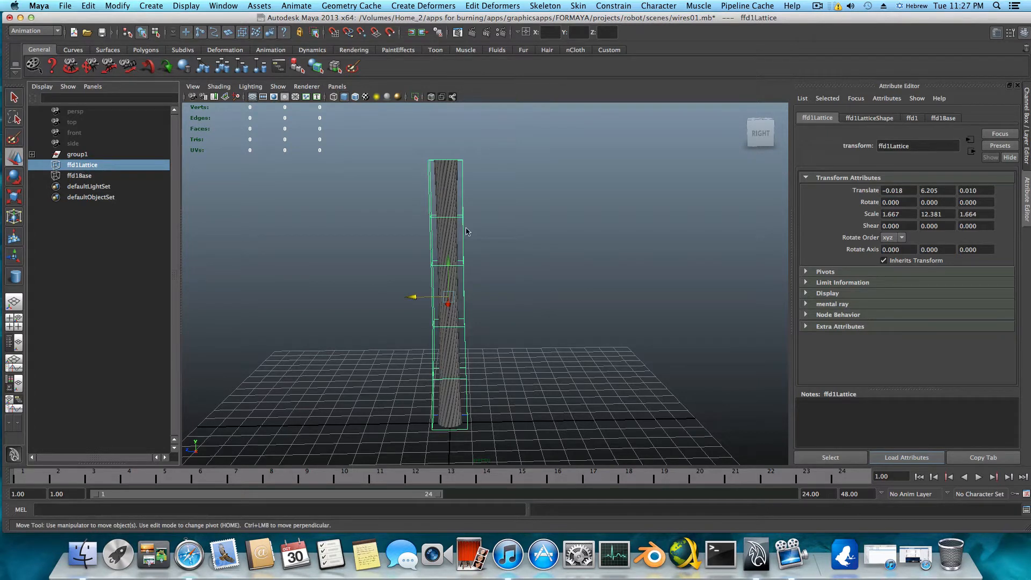
Delete the lattice from the column, select group1 and look through its cylinders in the Outliner.
key("Delete")
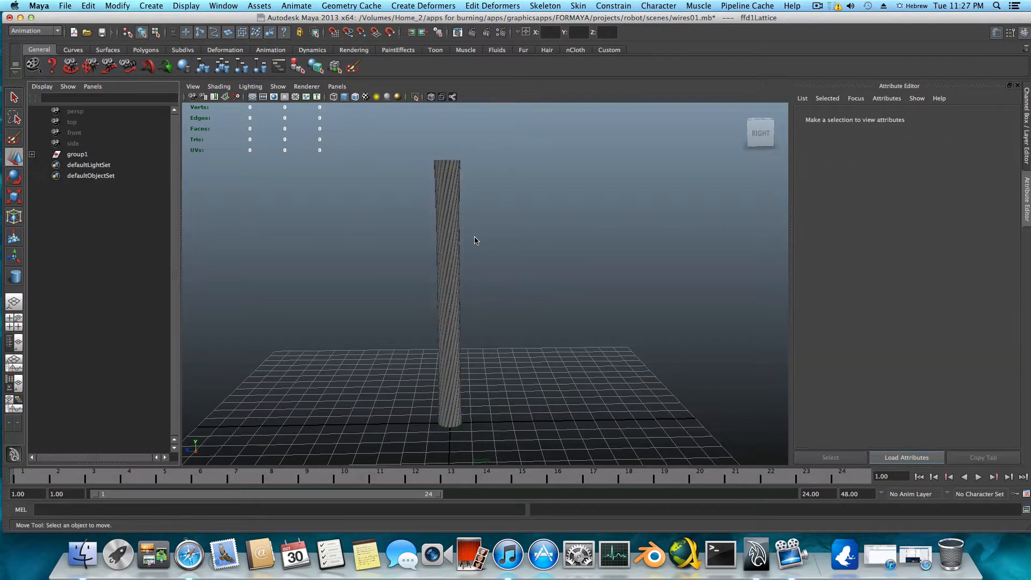
left_click(78, 165)
left_click(77, 154)
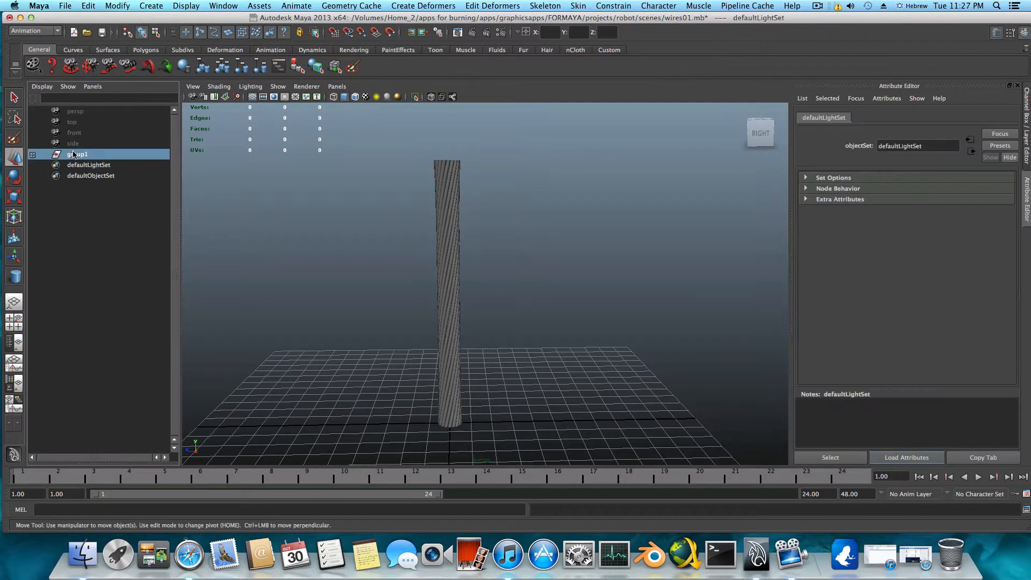
left_click(33, 154)
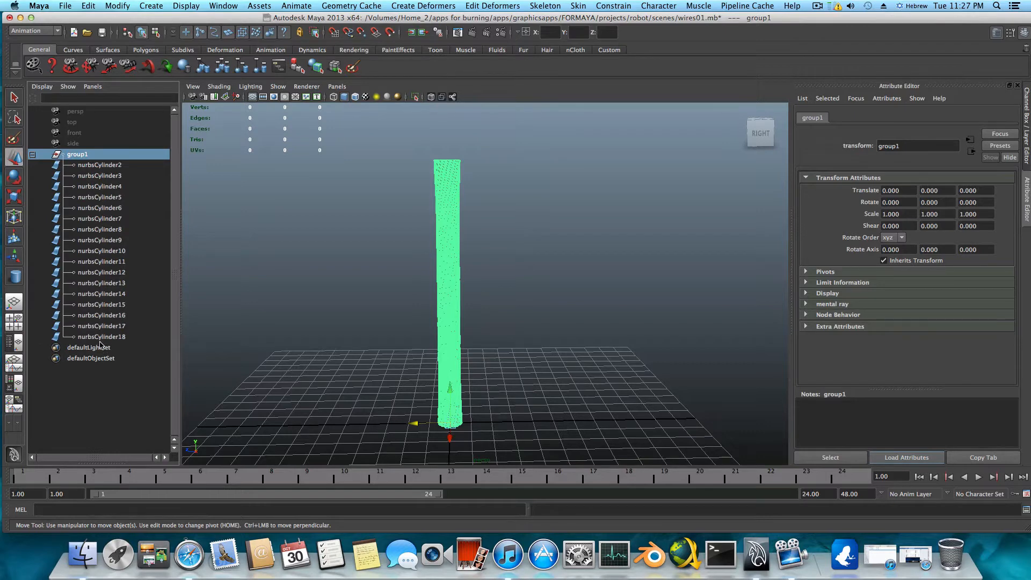
left_click(32, 154)
Display the Channel Box in place of the Attribute Editor and select all the NURBS cylinders of the column.
left_click_drag(464, 232, 469, 270, "alt")
key("f")
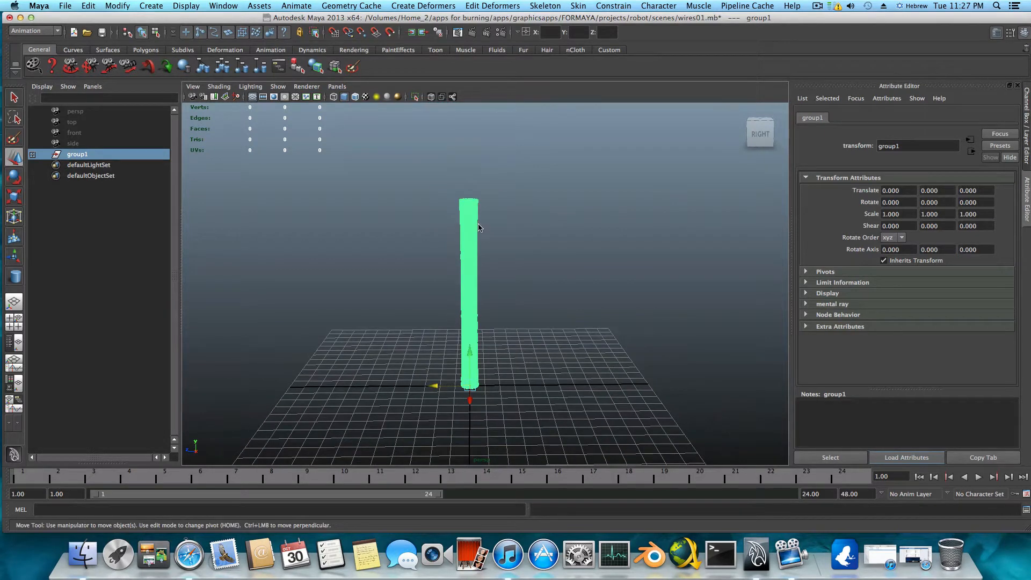
scroll(480, 227, "up", 3)
left_click(1024, 34)
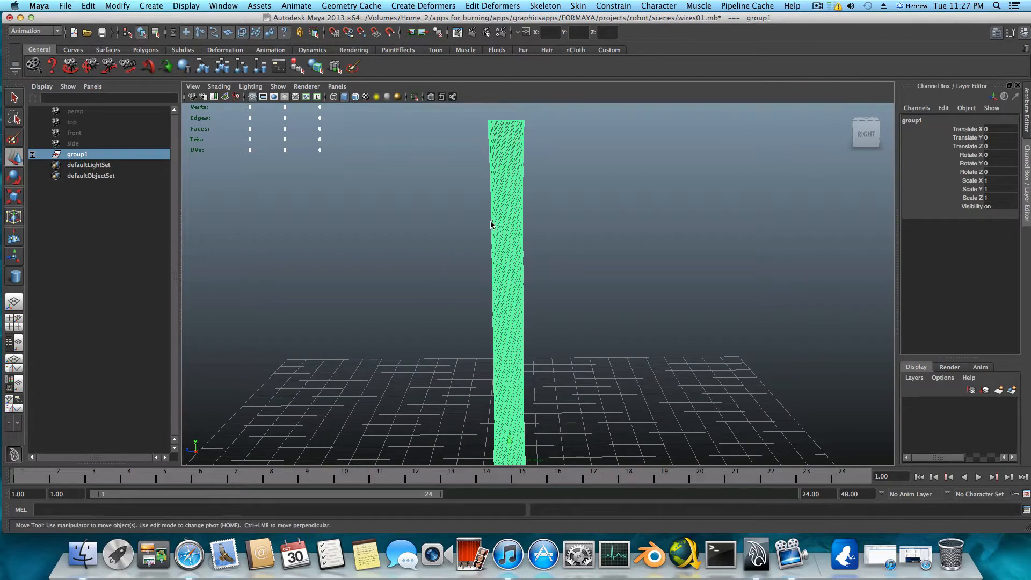
left_click(491, 224)
left_click_drag(566, 296, 654, 331)
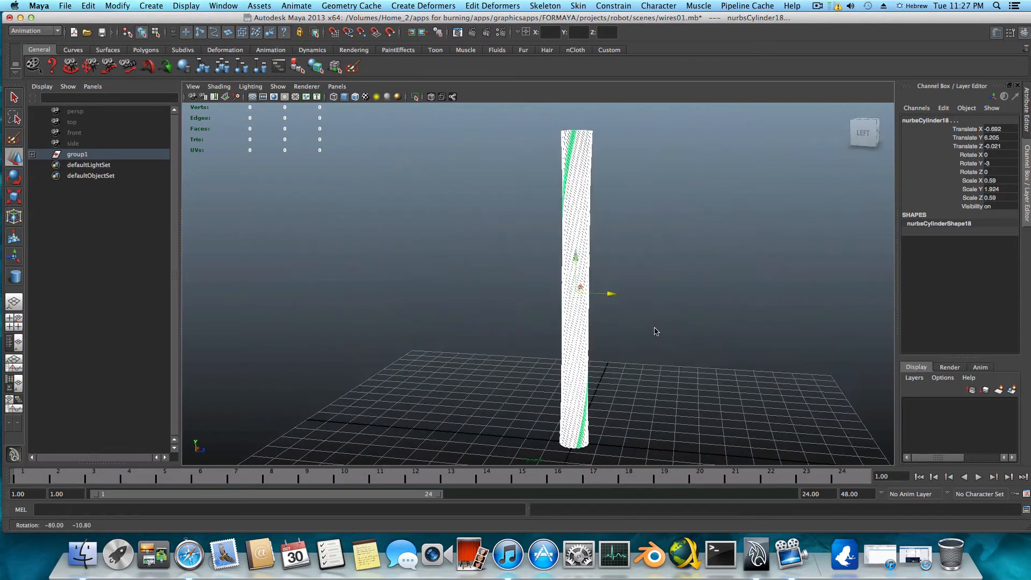
Turn on construction history and check the selection of the cylinders inside group1.
left_click(438, 33)
left_click_drag(400, 314, 410, 308, "alt")
right_click_drag(410, 308, 507, 323, "alt")
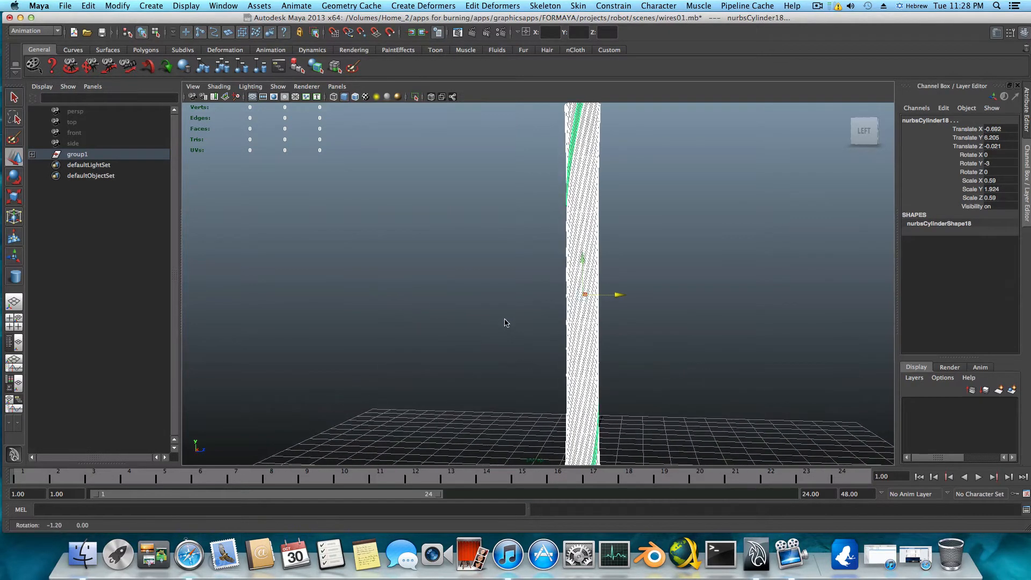
left_click_drag(506, 322, 459, 338, "alt")
left_click(32, 155)
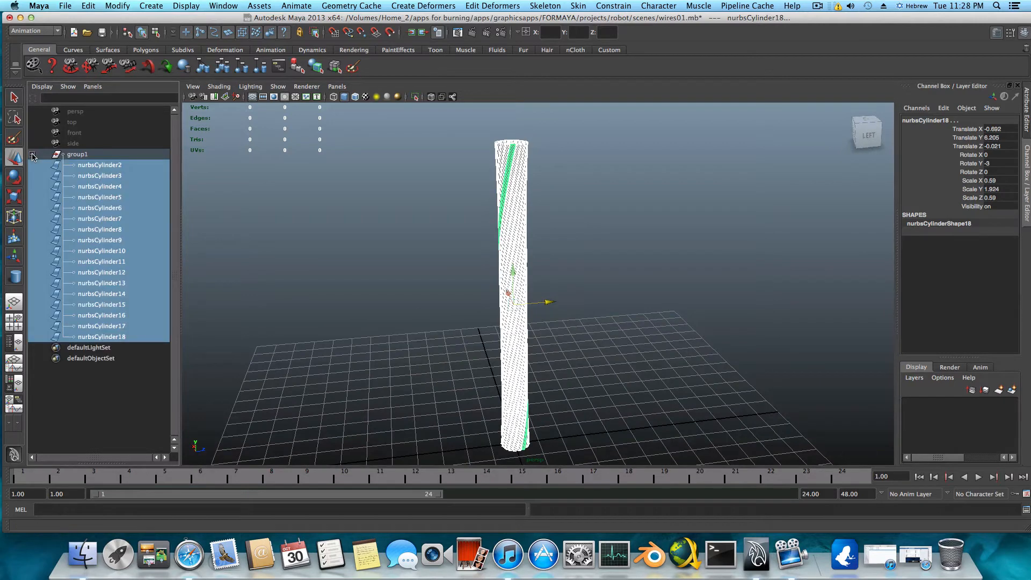
left_click(32, 154)
left_click_drag(574, 272, 513, 282, "alt")
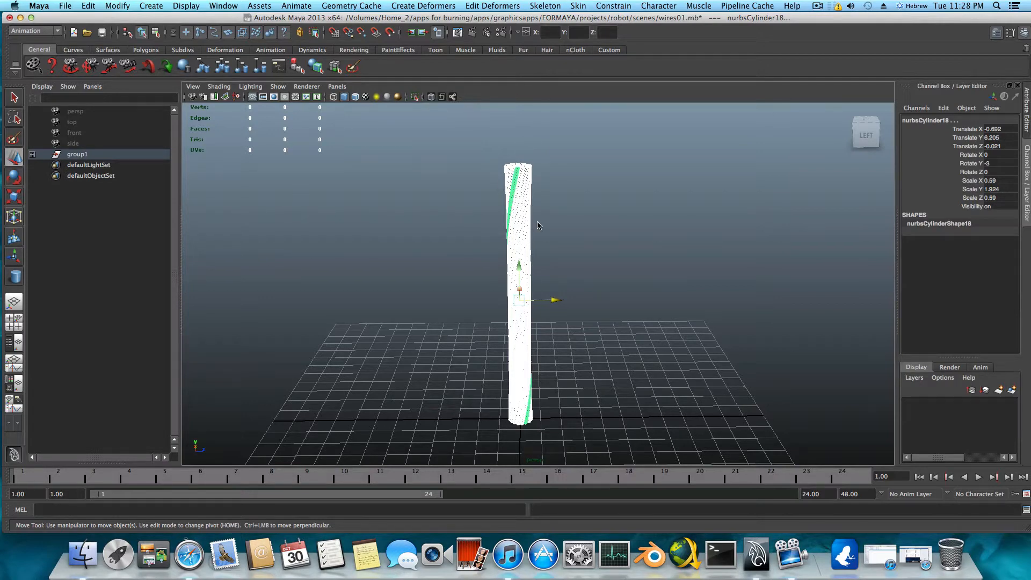
left_click_drag(539, 225, 560, 208, "alt")
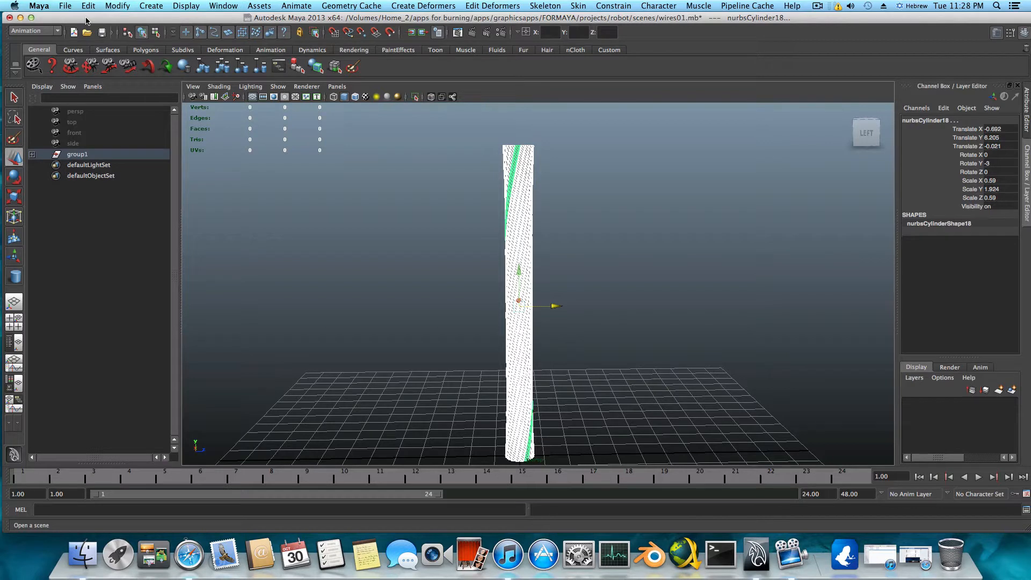
Convert the selected cylinders from NURBS to polygons.
left_click(117, 6)
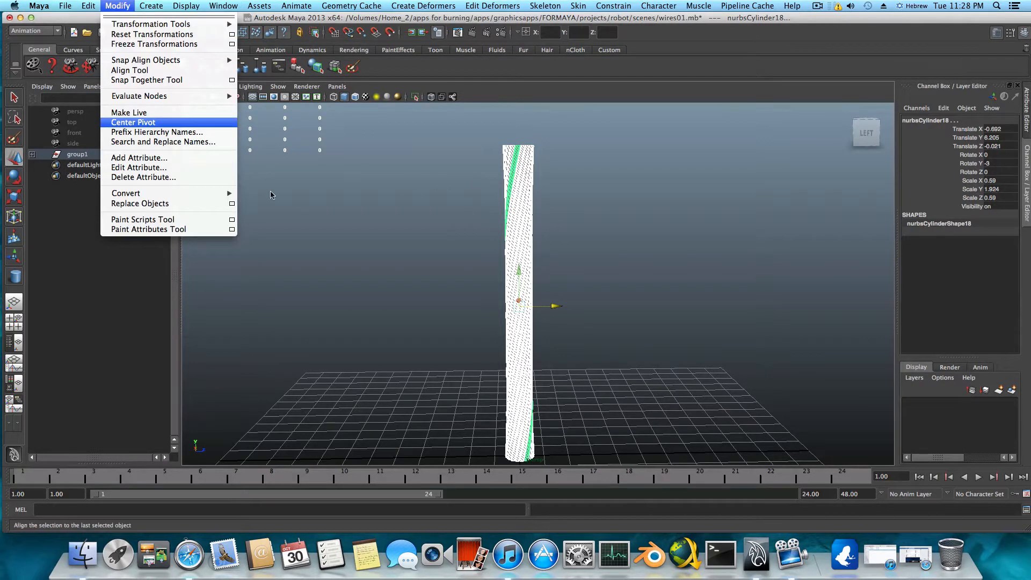
left_click(81, 159)
left_click(124, 7)
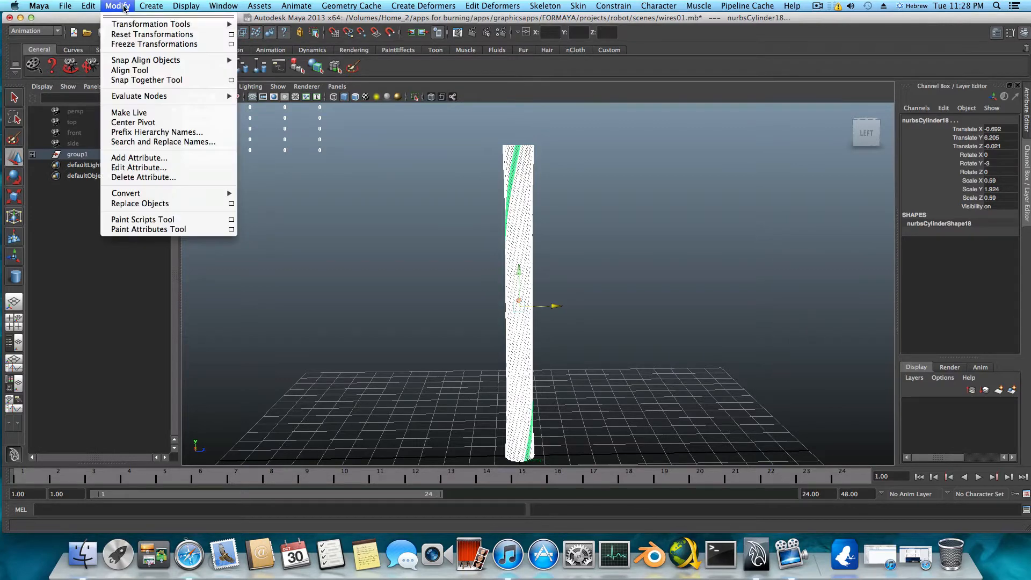
mouse_move(190, 195)
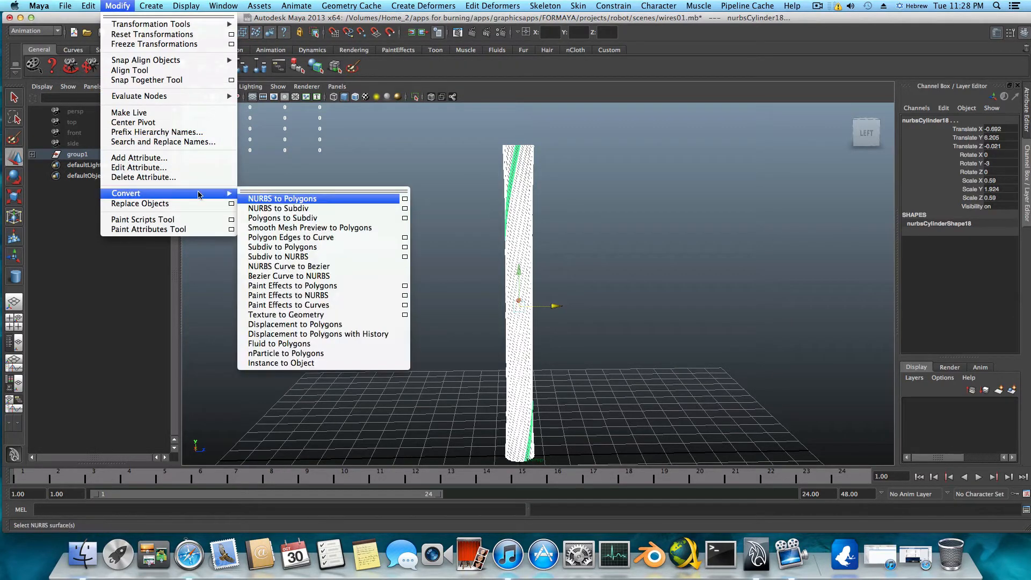
left_click(302, 200)
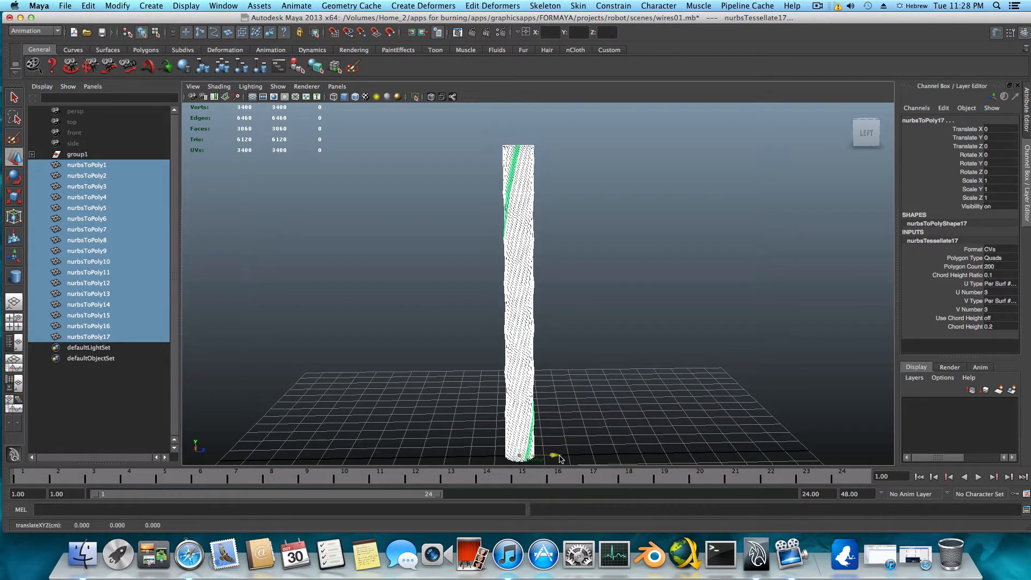
Move the polygon wires aside to about -4.568 in Z and delete the original NURBS cylinders.
left_click_drag(558, 457, 449, 450)
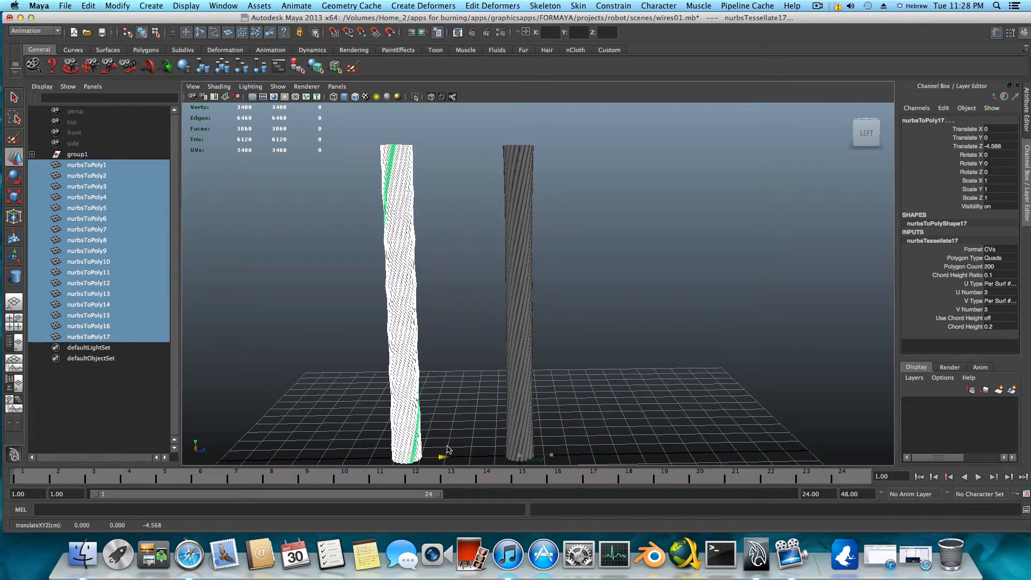
left_click(510, 173)
left_click_drag(571, 270, 578, 332)
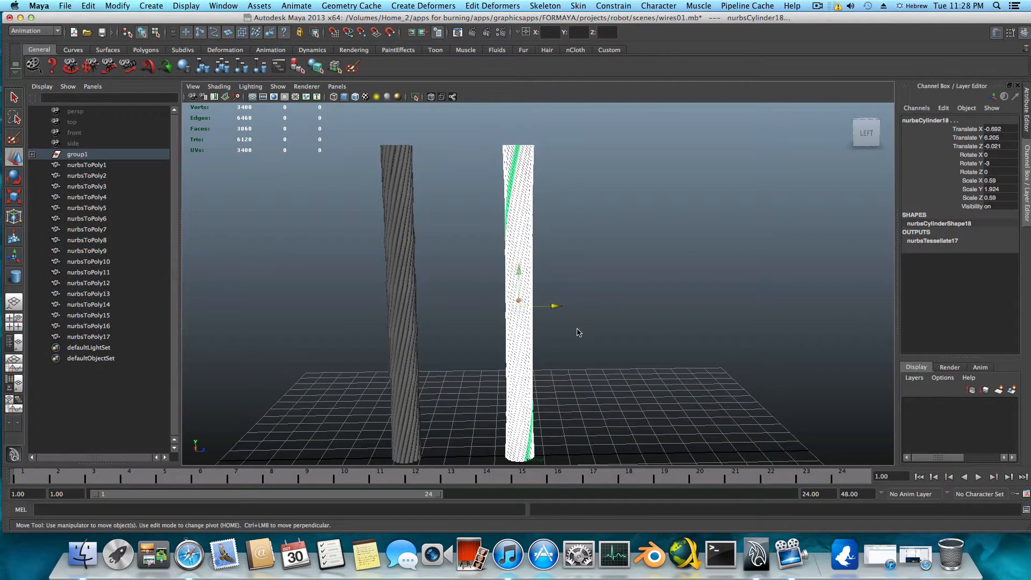
key("Delete")
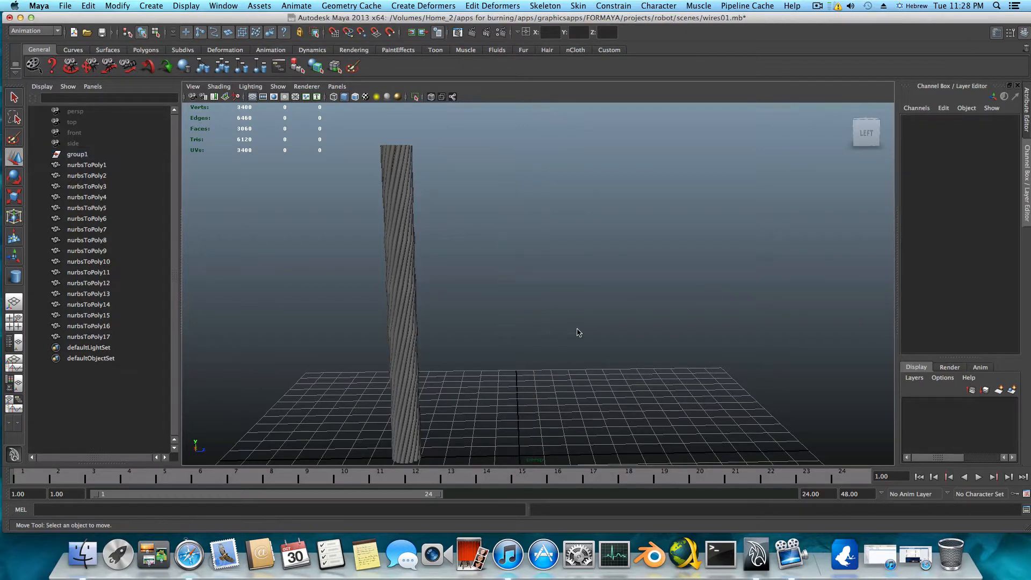
Select all the polygon wires and move them back to the grid centre, at about -0.007 in Z.
middle_click_drag(545, 320, 635, 348, "alt")
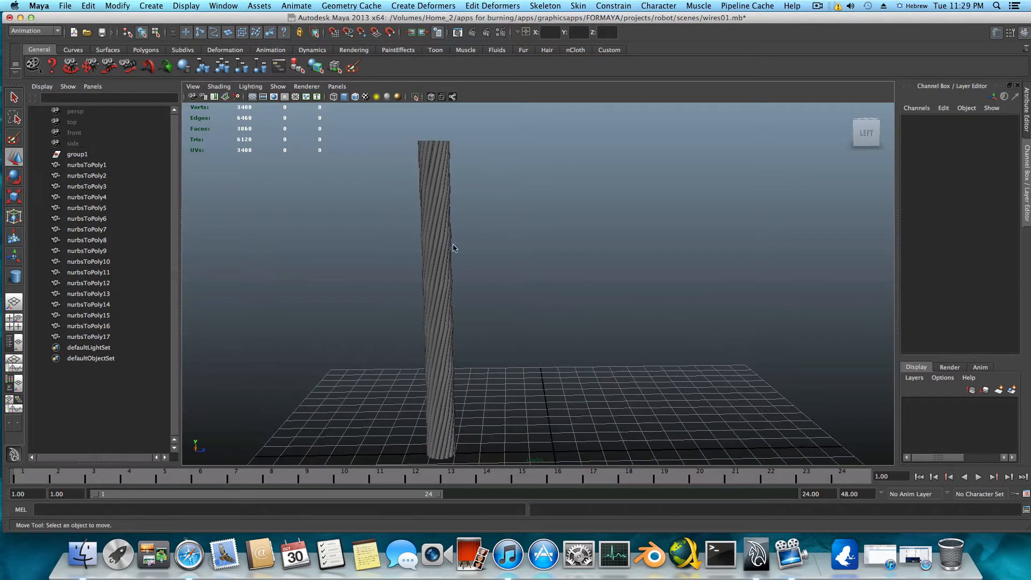
left_click_drag(390, 201, 477, 317)
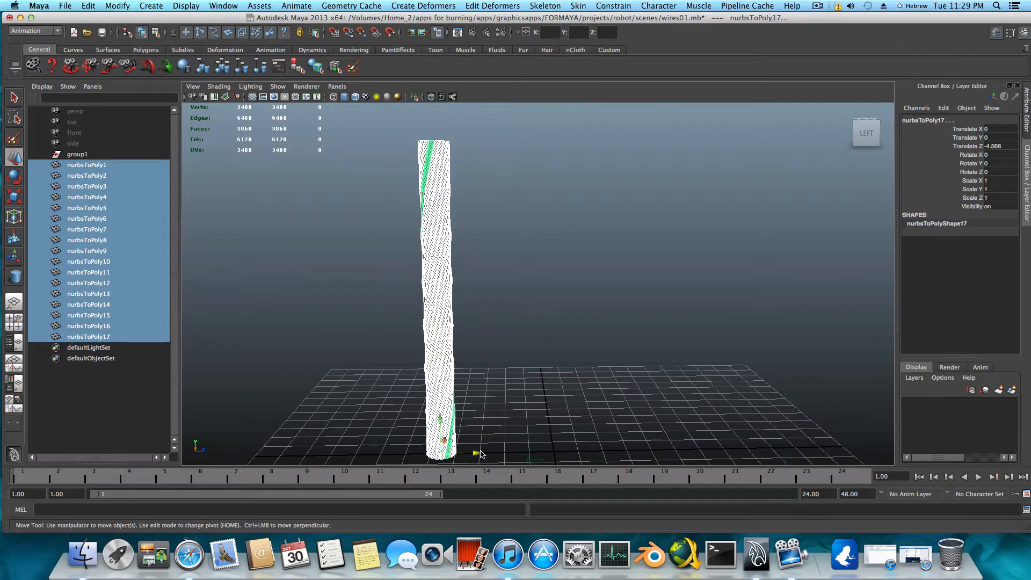
left_click_drag(481, 454, 596, 450)
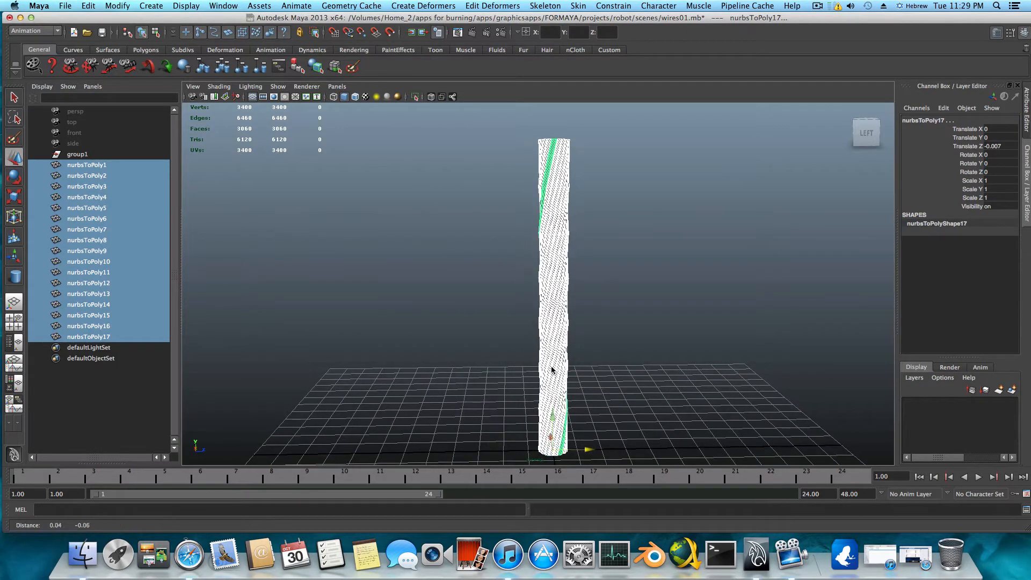
Show the polygon wires in smooth mesh preview, checking the column up close, and deselect them.
left_click_drag(552, 369, 495, 259, "alt")
middle_click_drag(495, 259, 518, 315, "alt")
left_click_drag(518, 316, 508, 297, "alt")
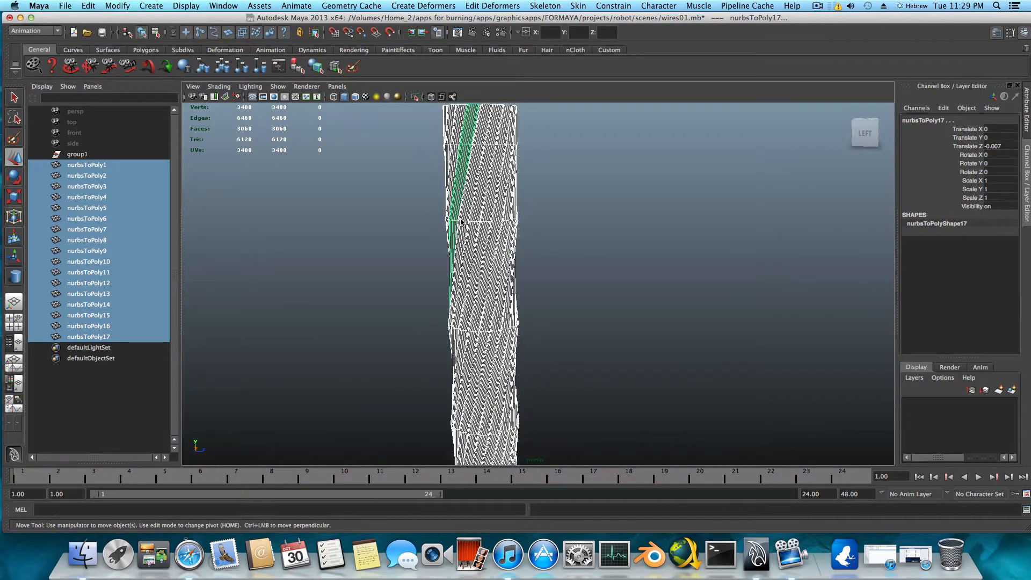
left_click_drag(522, 256, 520, 277, "alt")
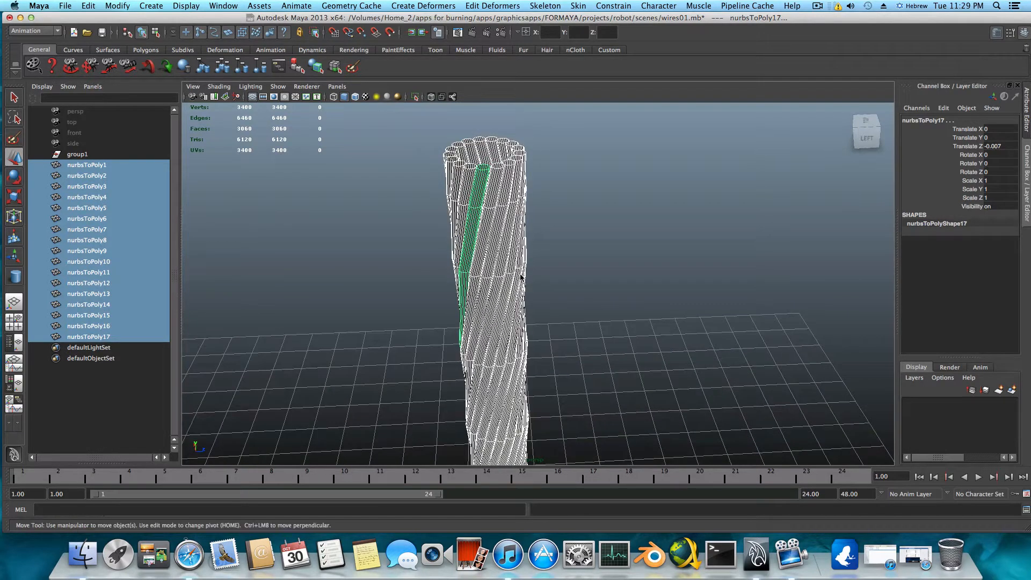
key("5")
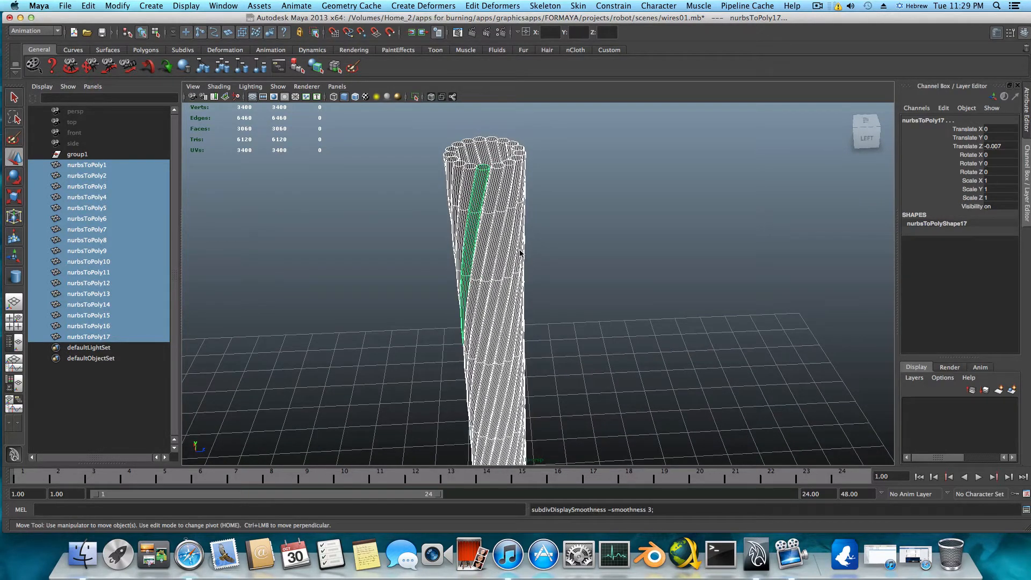
left_click(572, 266)
Select all the polygon wires, group them and center the new group's pivot.
left_click_drag(502, 300, 502, 267, "alt")
right_click_drag(501, 266, 458, 262, "alt")
middle_click_drag(524, 352, 518, 278, "alt")
left_click_drag(518, 278, 491, 285, "alt")
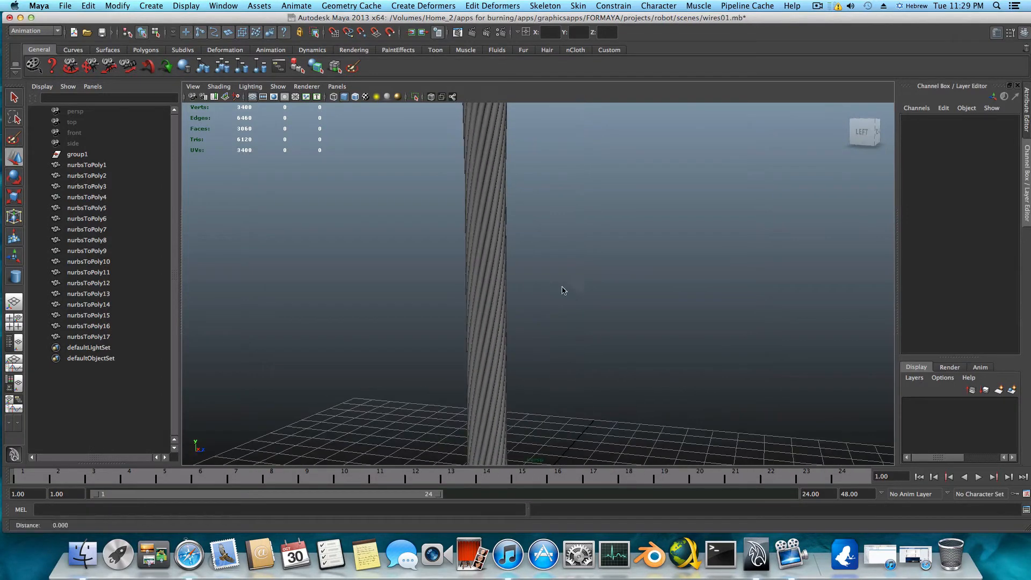
right_click_drag(564, 289, 507, 277, "alt")
left_click_drag(507, 277, 484, 301, "alt")
left_click_drag(506, 237, 556, 282)
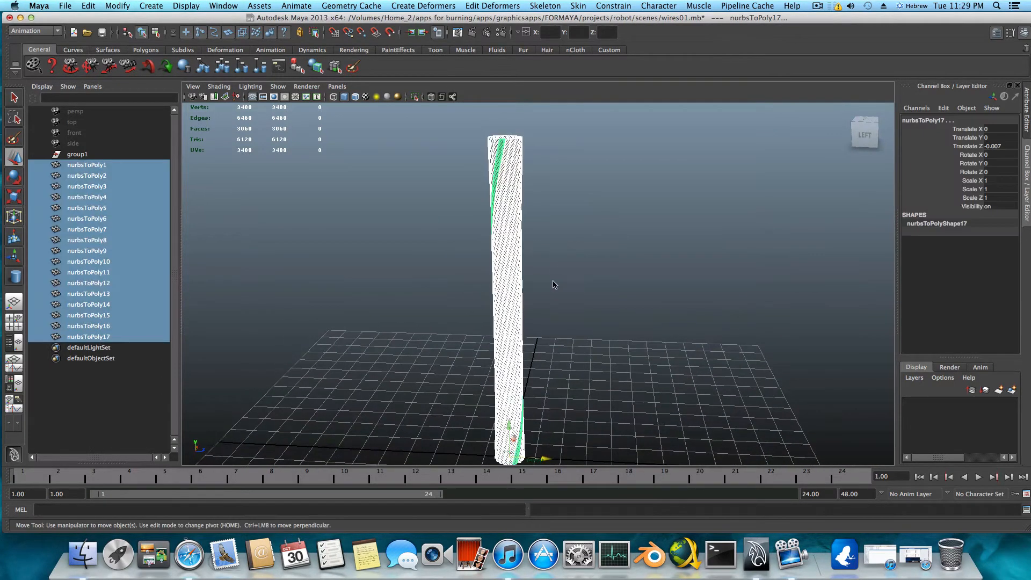
left_click(203, 68)
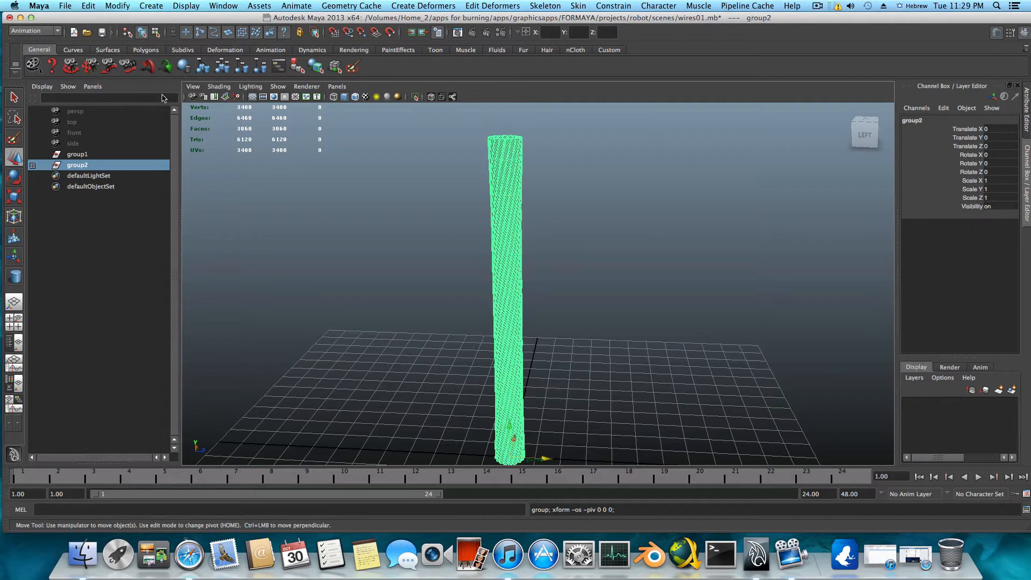
left_click(118, 5)
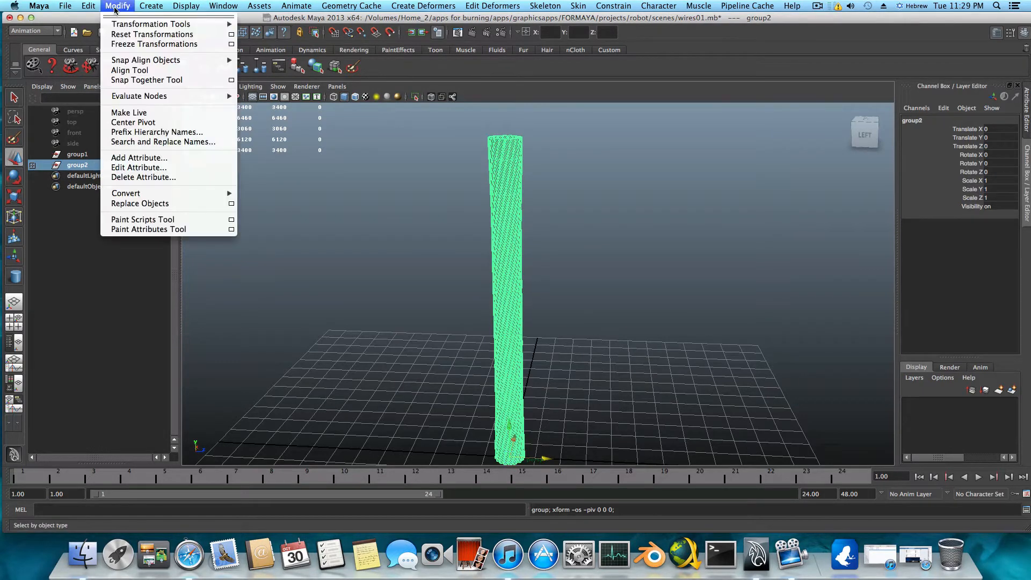
left_click(139, 123)
Expand group2 in the Outliner and pick individual wires of the column one after another to examine them.
left_click_drag(515, 235, 520, 232, "alt")
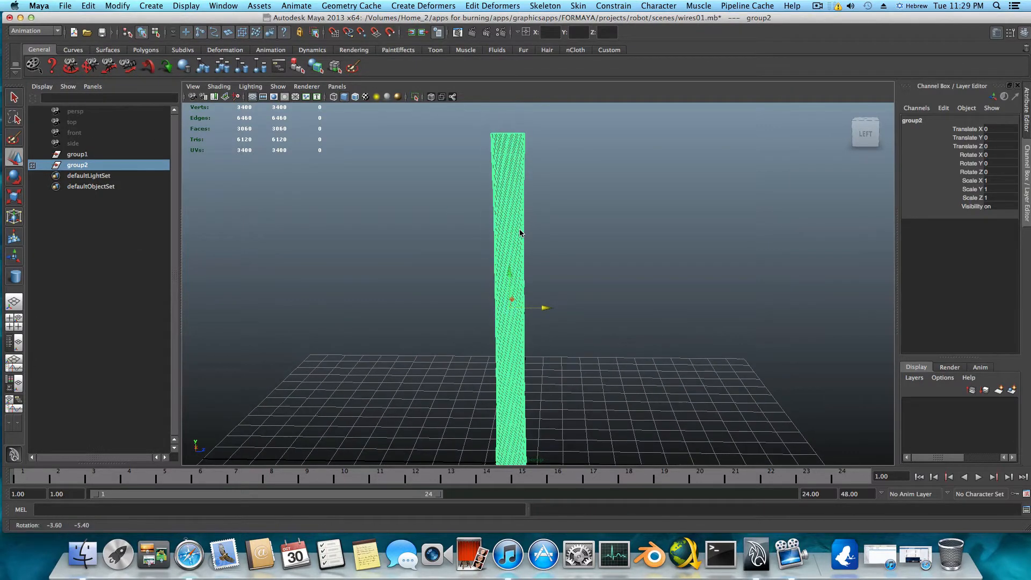
left_click(33, 165)
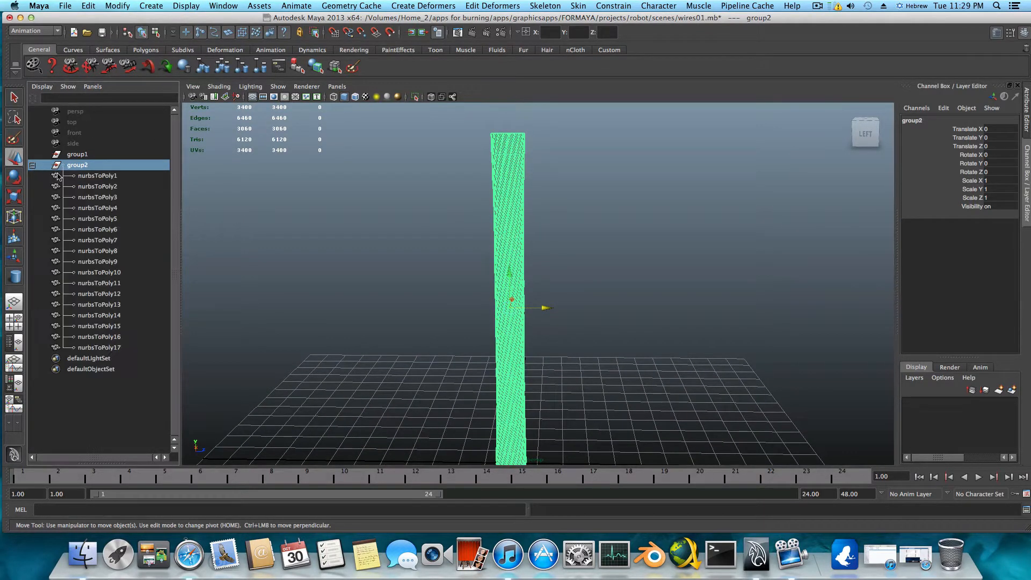
left_click(559, 244)
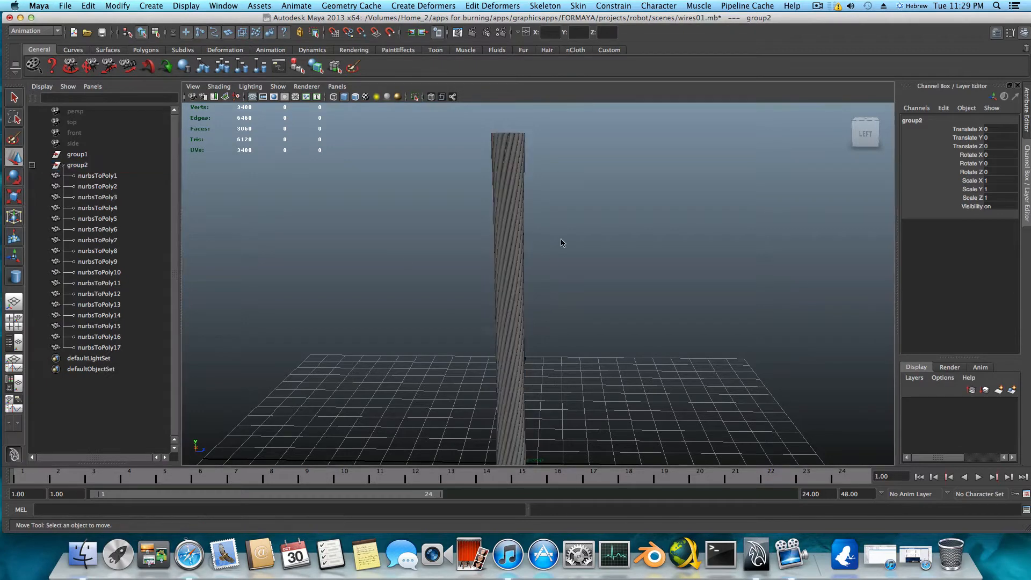
left_click(520, 269)
left_click(501, 259)
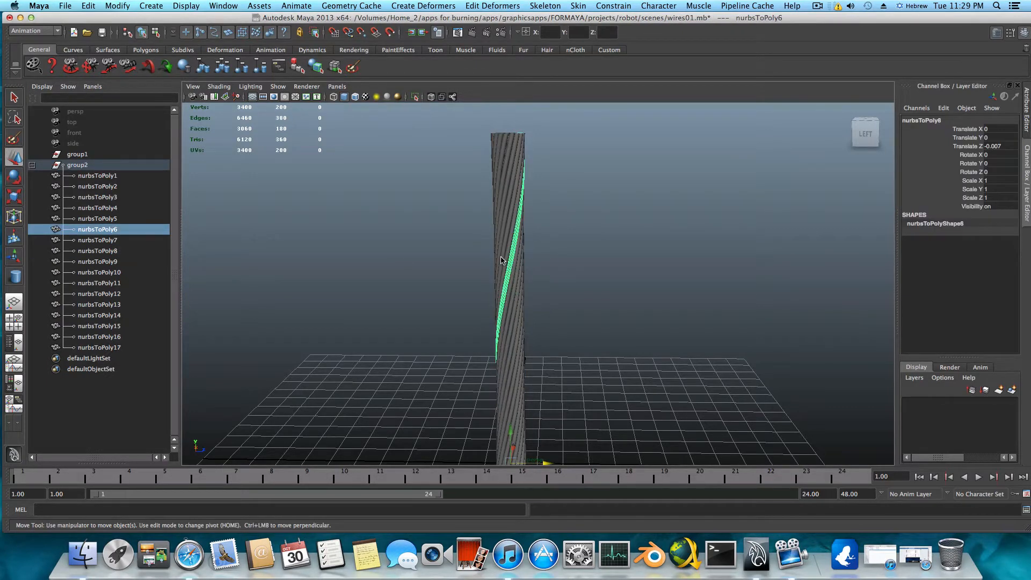
left_click(500, 257)
left_click(496, 233)
left_click(519, 277)
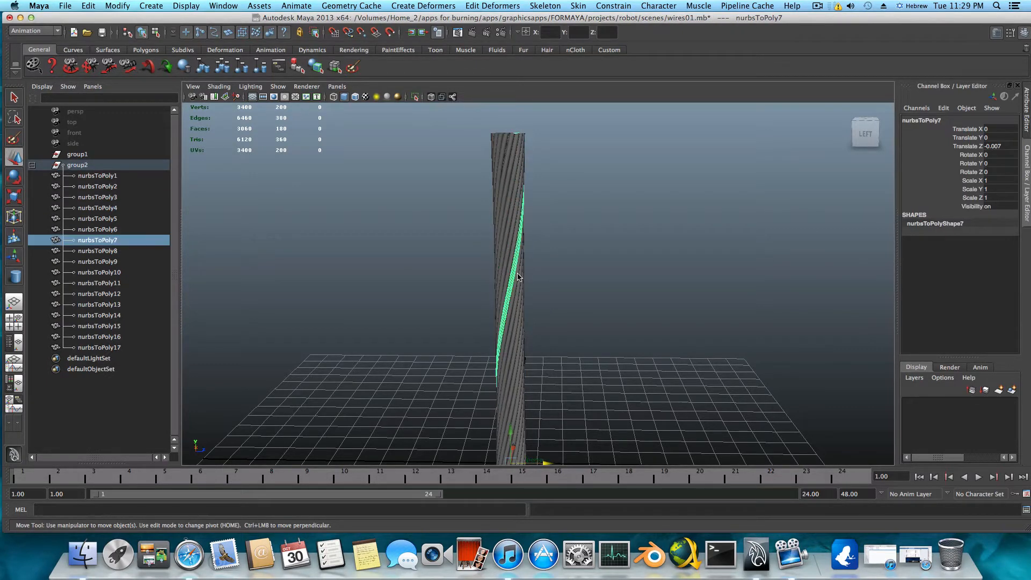
left_click(500, 252)
left_click(511, 250)
left_click(513, 261)
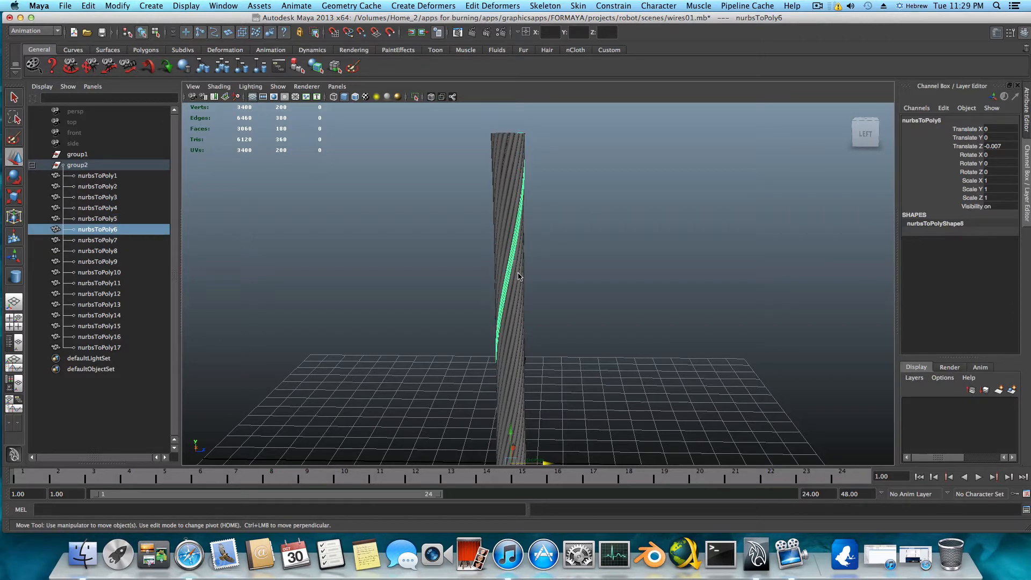
left_click(521, 289)
left_click(514, 263)
left_click(500, 226)
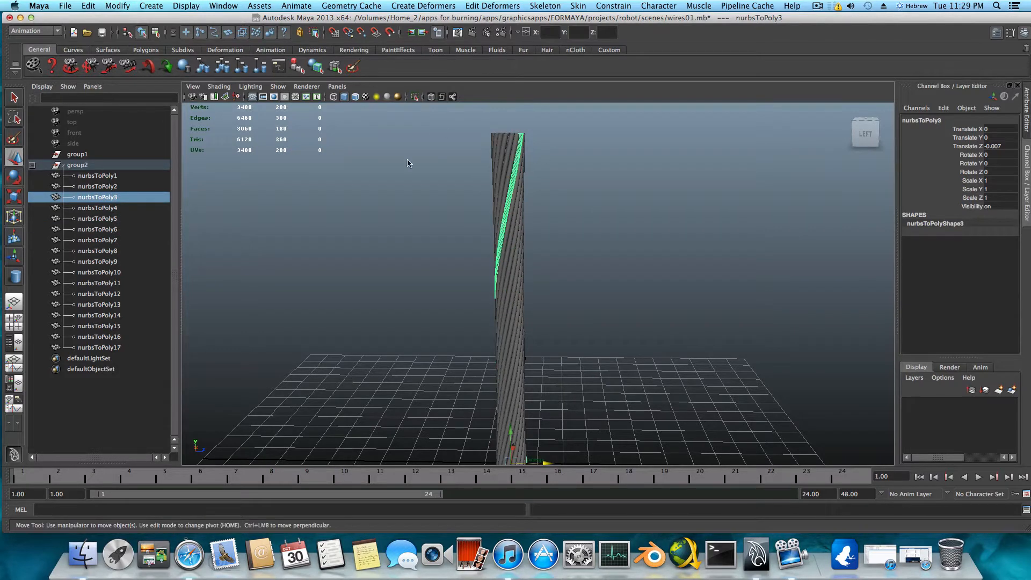
Open the Hypershade and create seven new Blinn materials.
left_click(213, 7)
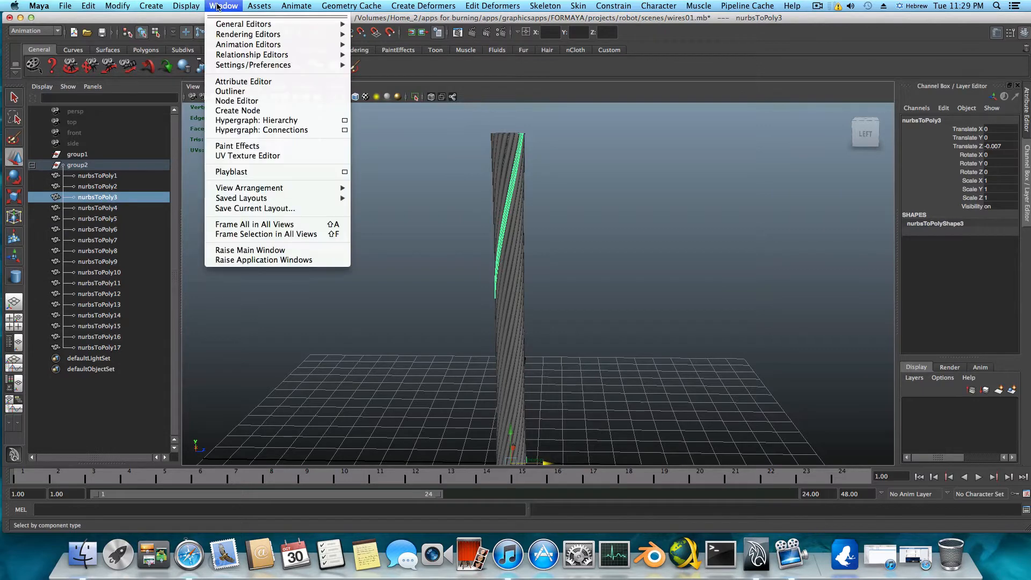
mouse_move(261, 38)
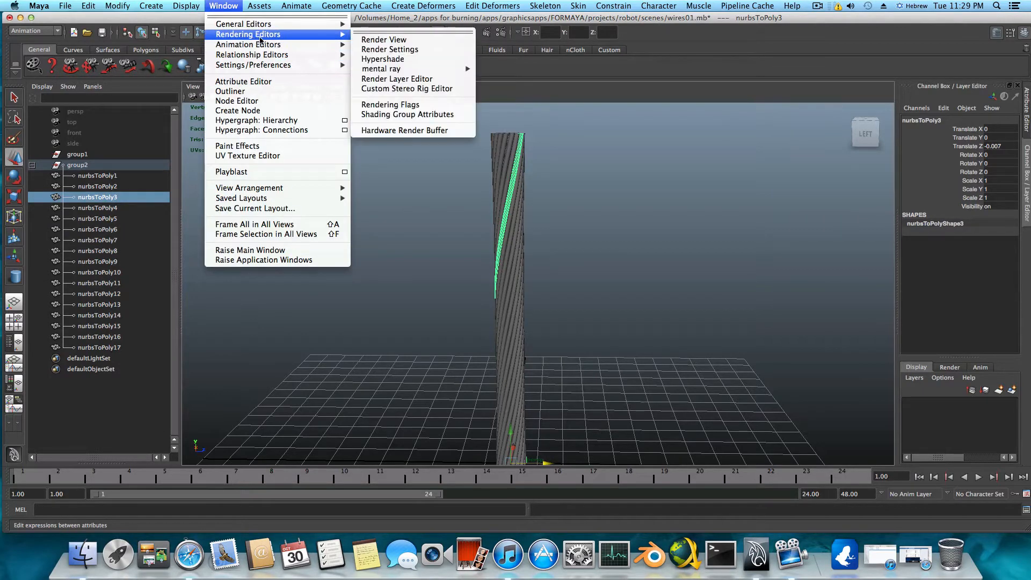
left_click(383, 60)
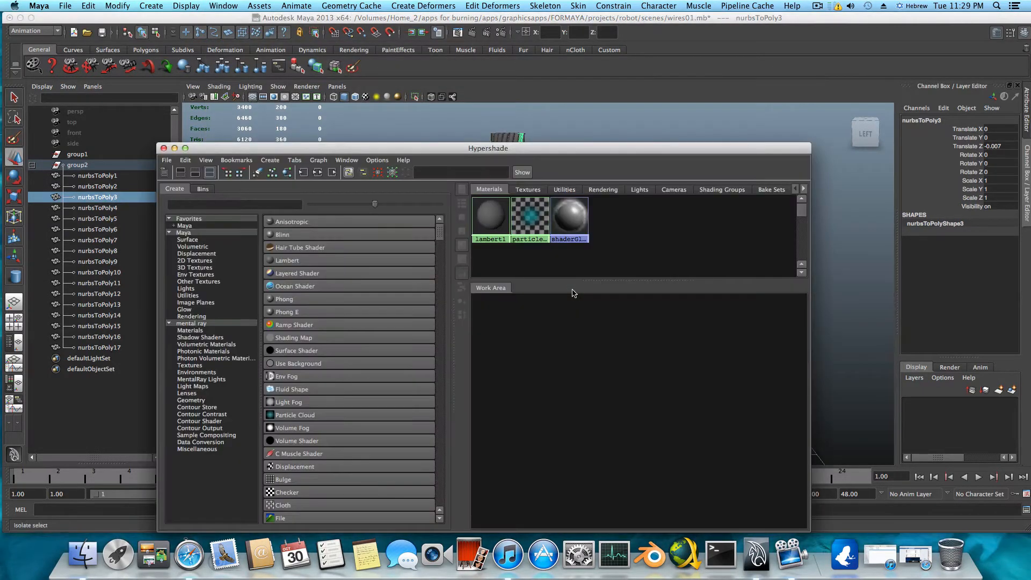
left_click_drag(452, 151, 480, 96)
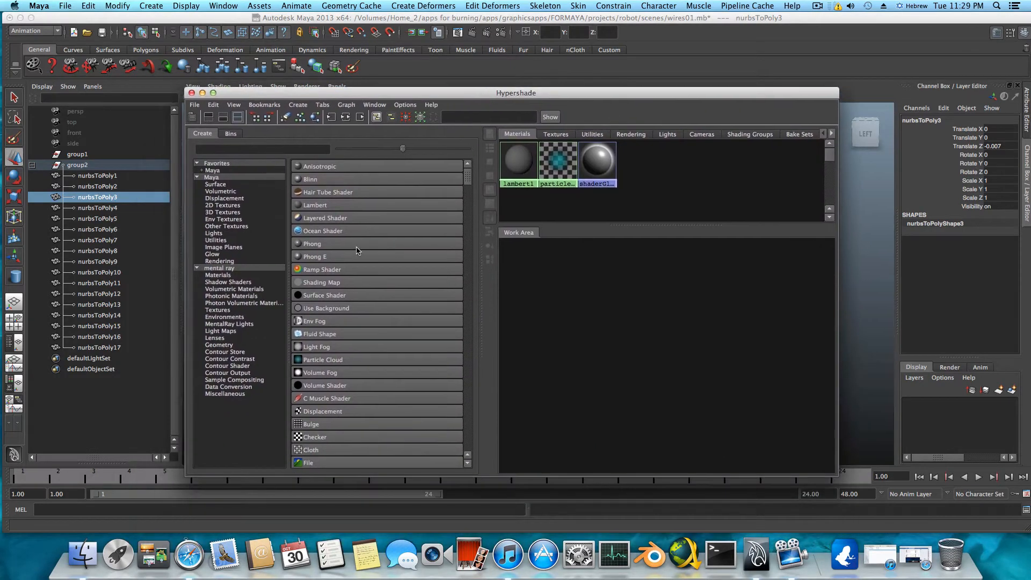
left_click(315, 181)
left_click(315, 181)
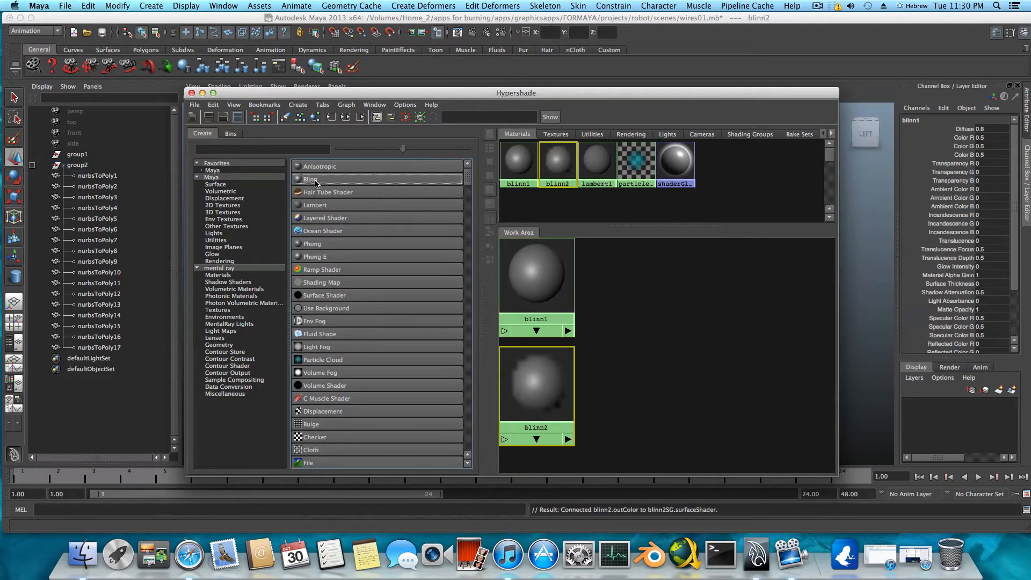
left_click(315, 181)
left_click(315, 181)
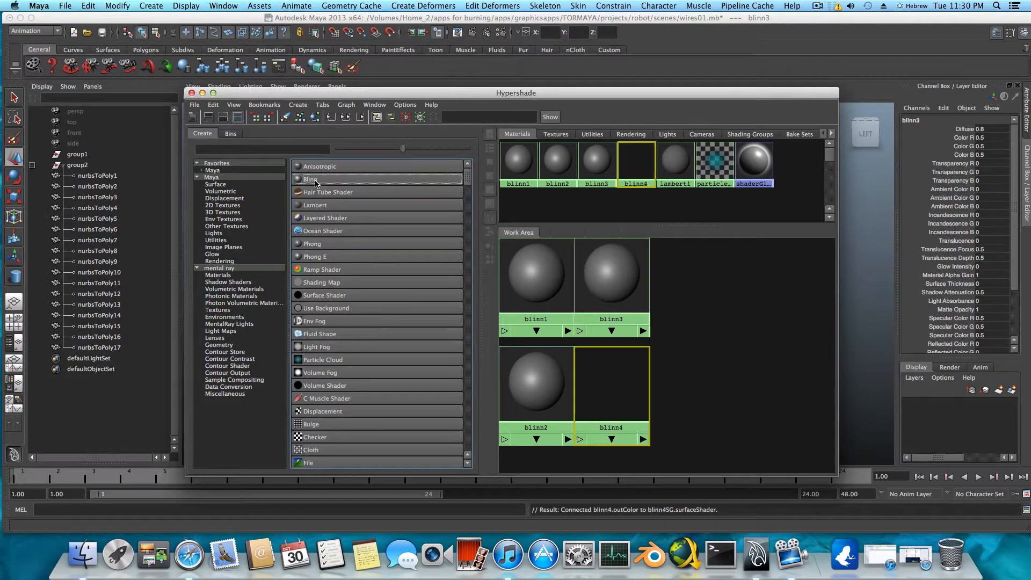
left_click(315, 181)
left_click(316, 181)
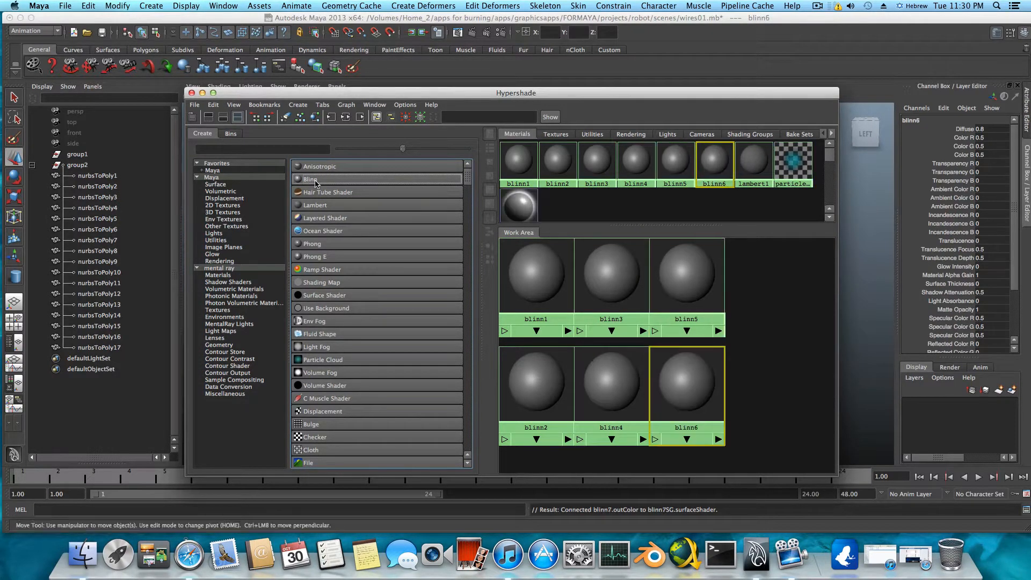
left_click(316, 181)
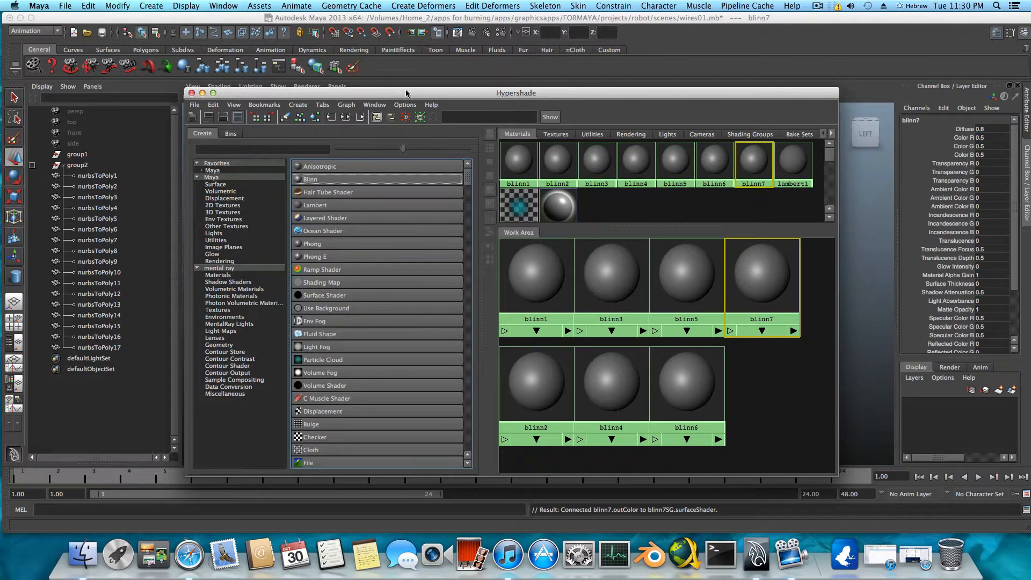
Set the color of the blinn1 material to red in its attributes.
left_click_drag(411, 95, 251, 87)
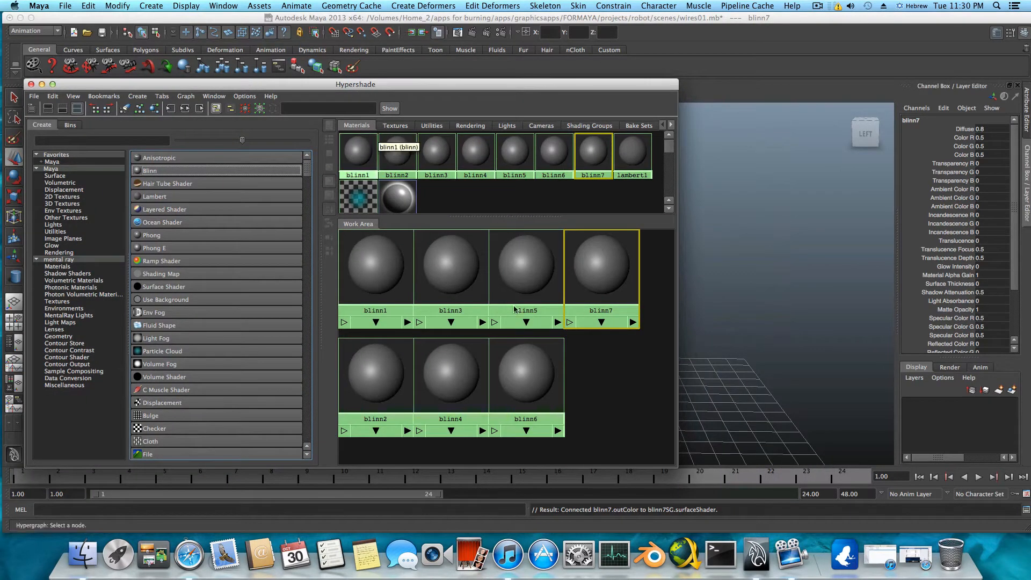
left_click(377, 267)
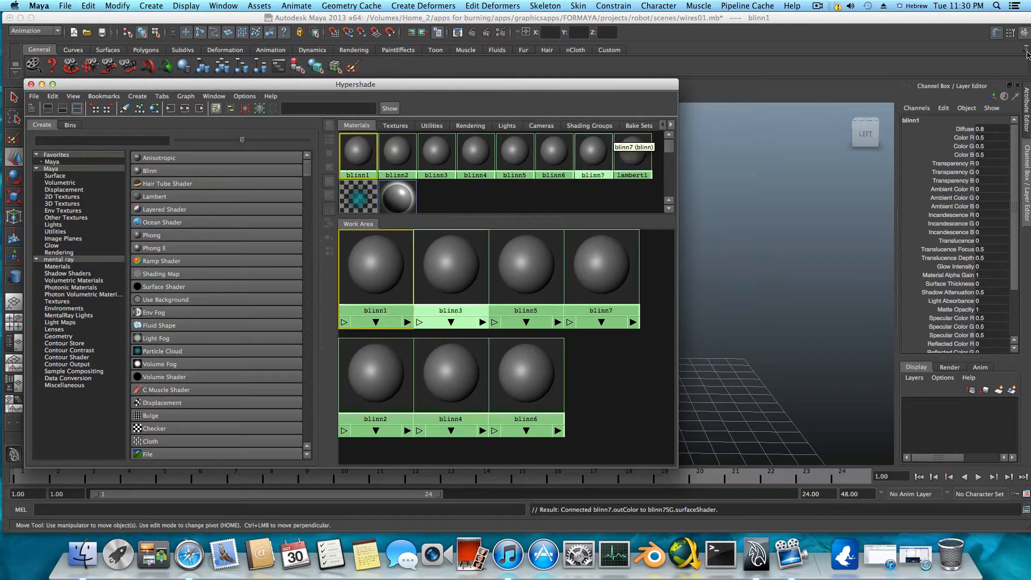
double_click(381, 265)
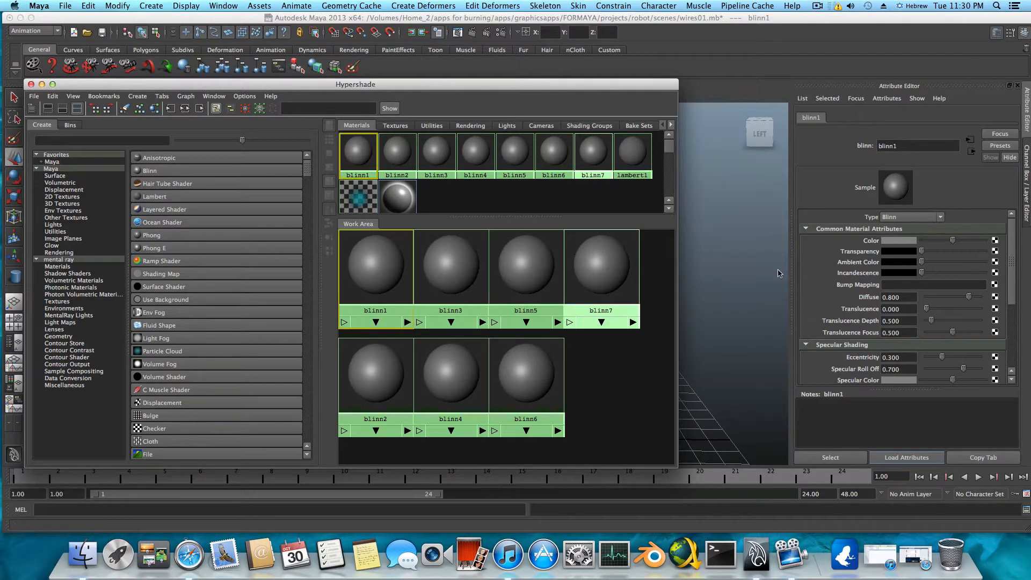
left_click(885, 241)
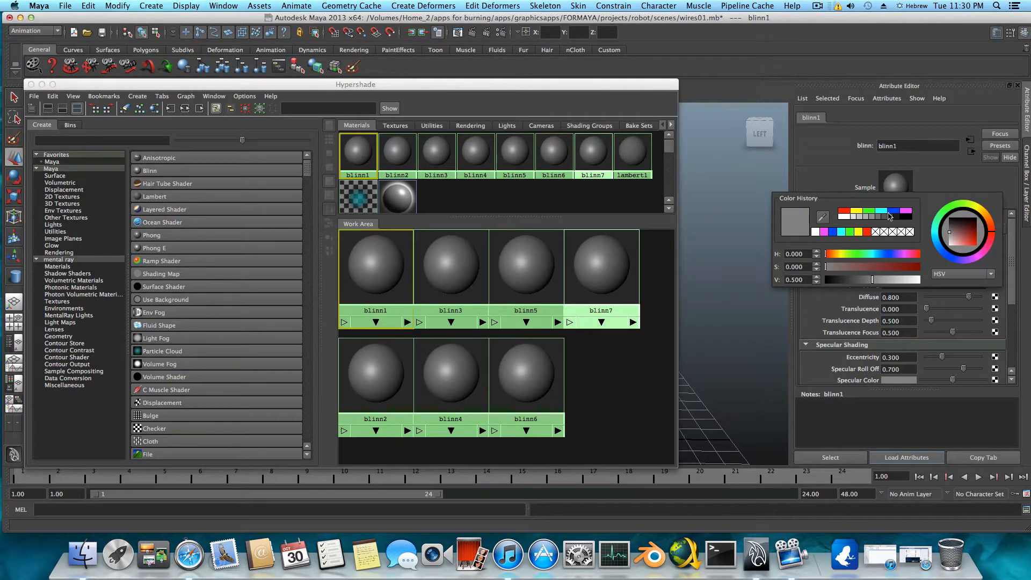
left_click(843, 213)
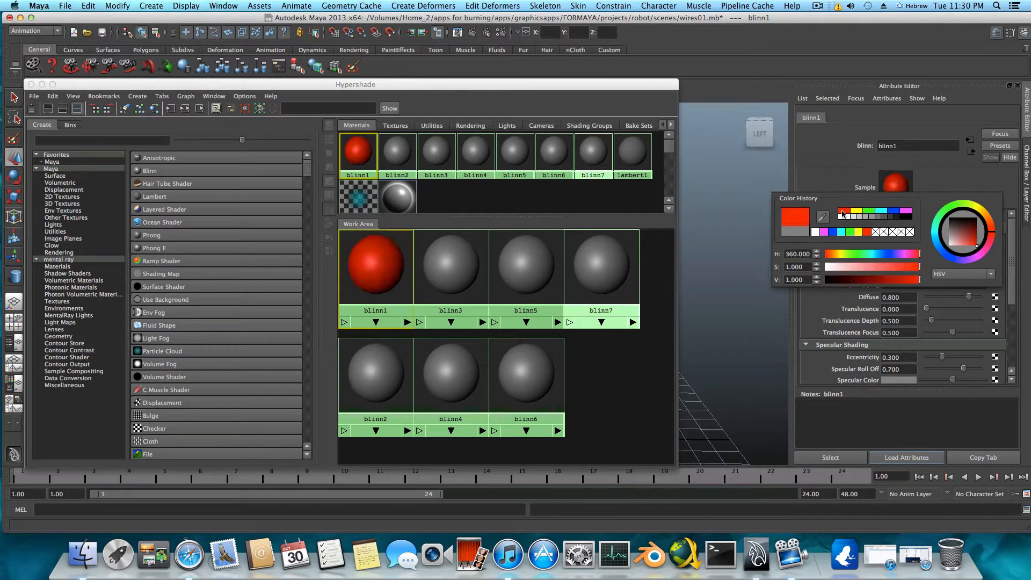
Set the color of the blinn3 material to white and select the blinn5 material.
left_click(445, 272)
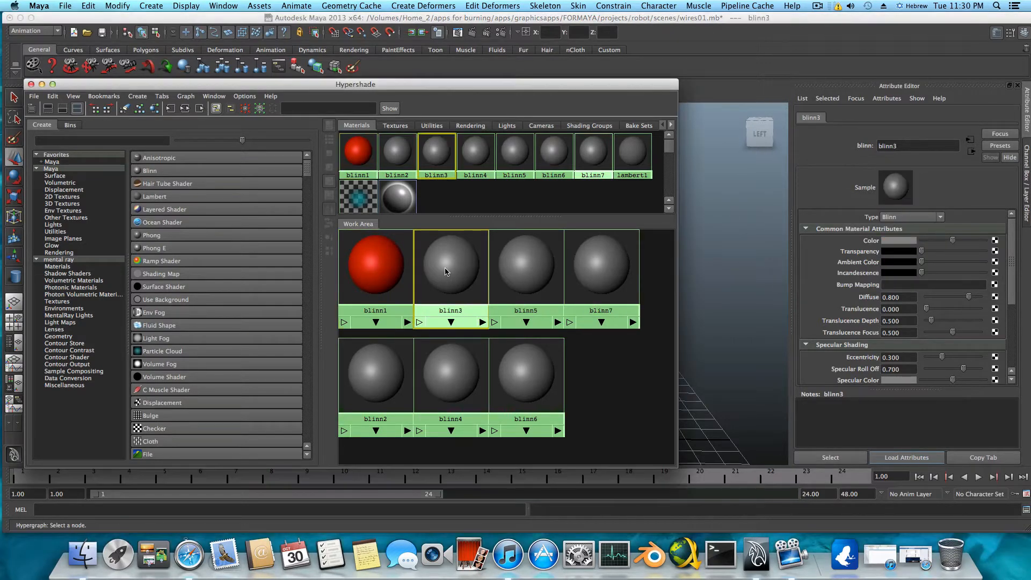
left_click(900, 240)
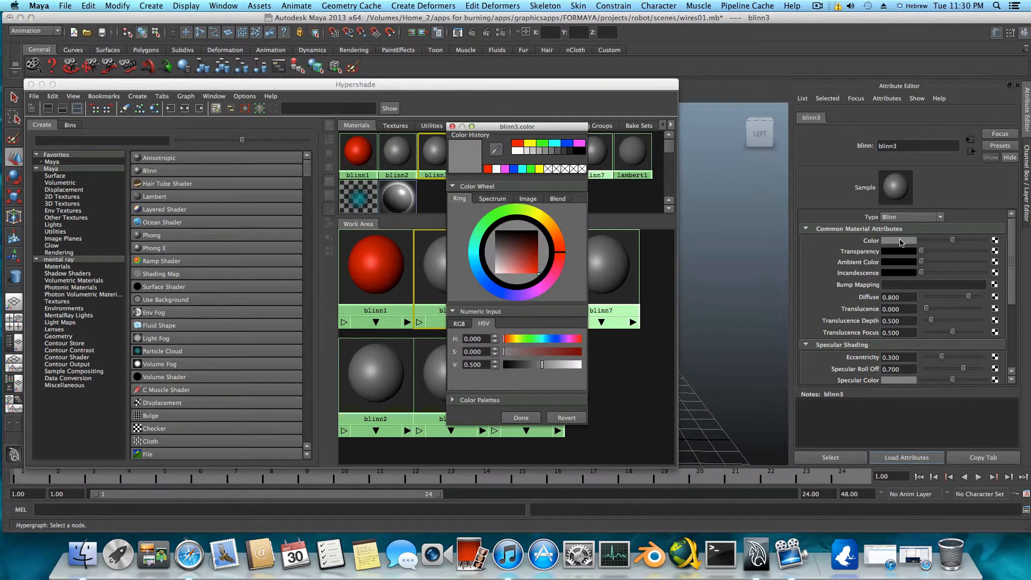
left_click(497, 169)
left_click(671, 257)
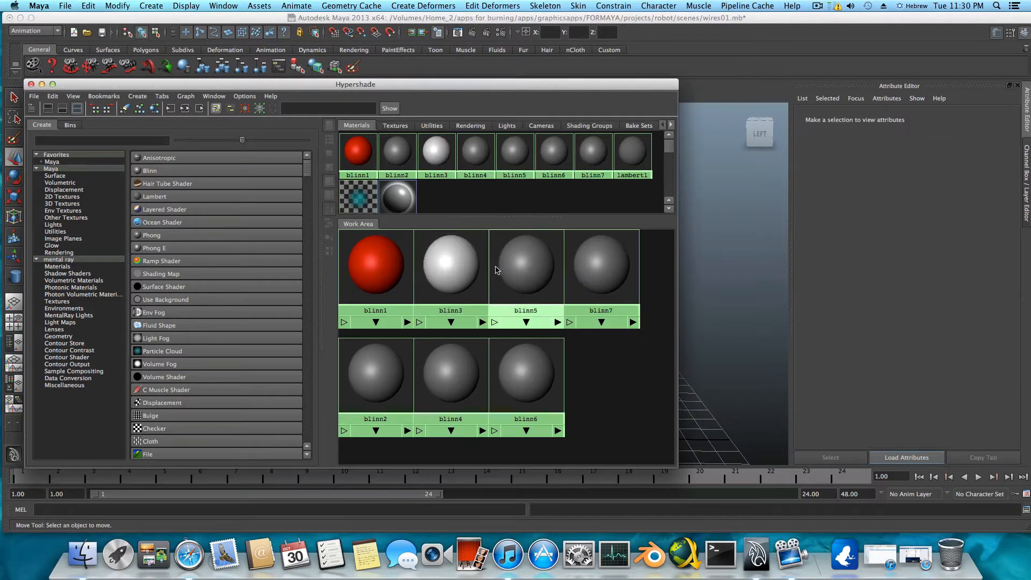
left_click(496, 269)
left_click(903, 246)
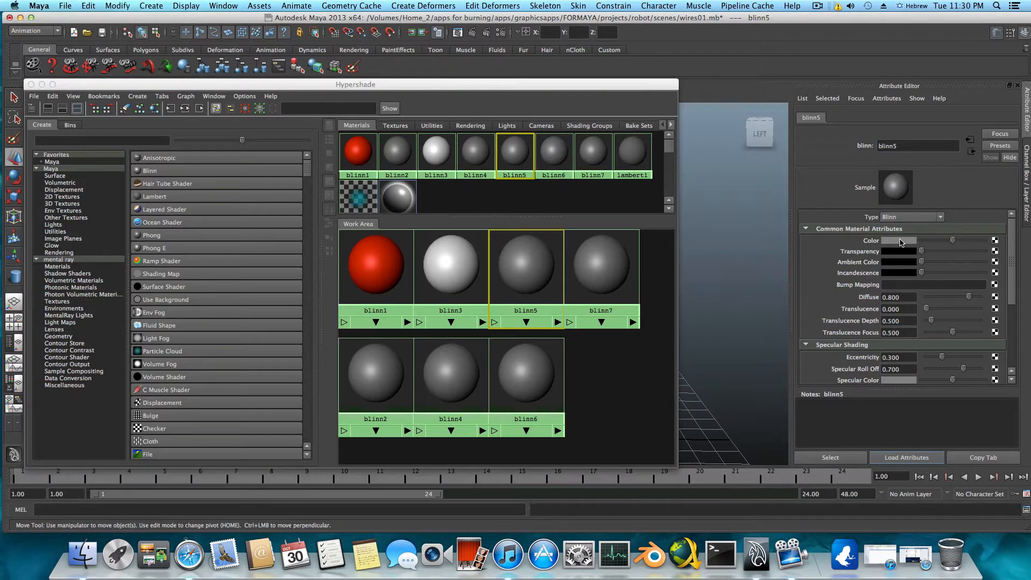
left_click_drag(593, 84, 375, 81)
left_click_drag(523, 130, 560, 125)
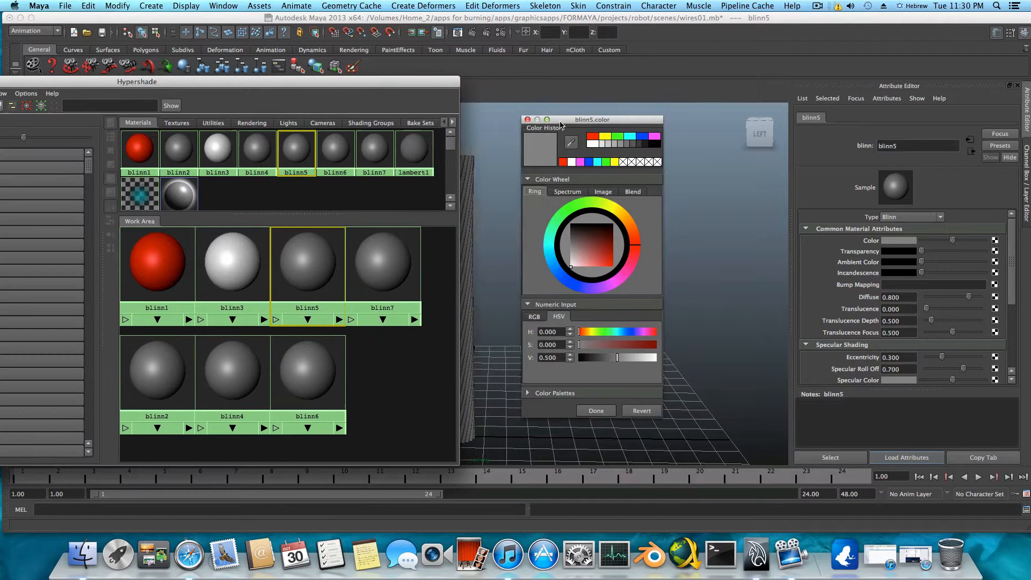
left_click(527, 120)
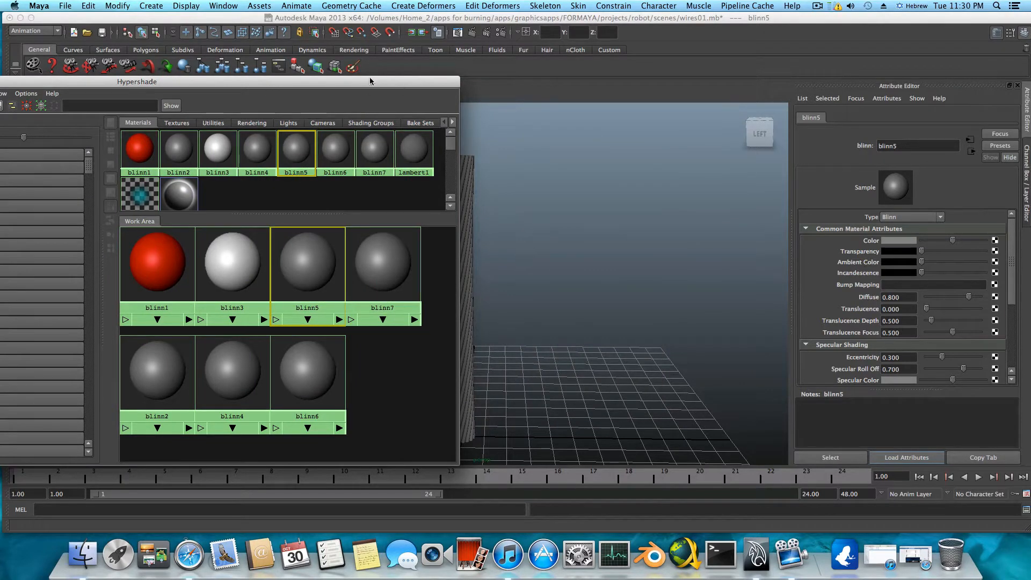
left_click_drag(369, 81, 543, 67)
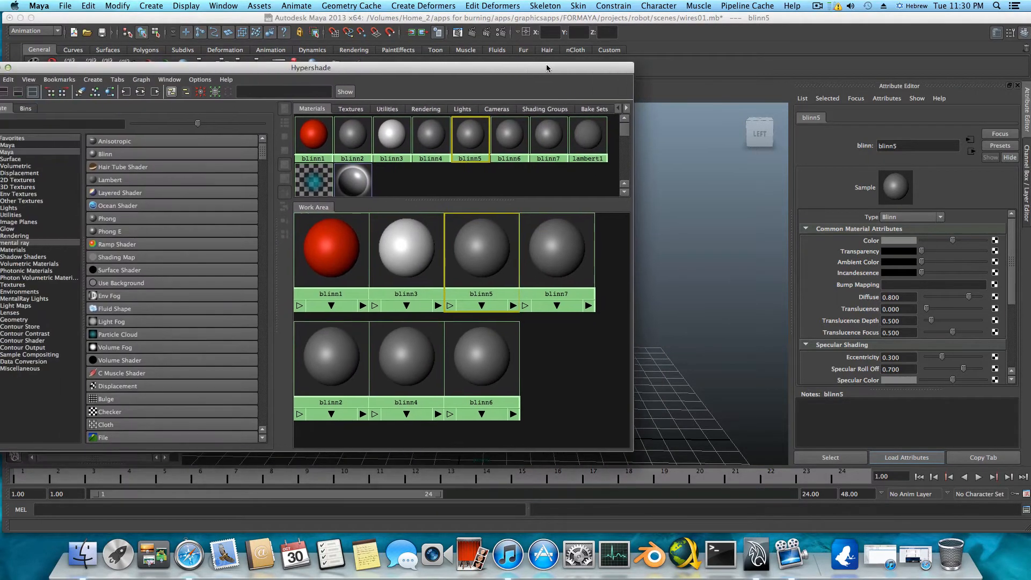
left_click(895, 240)
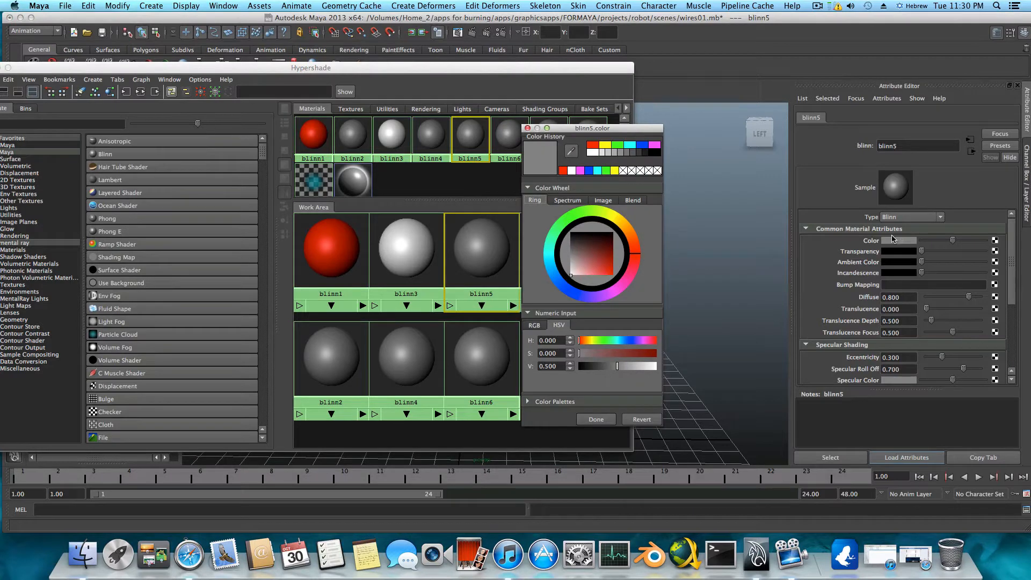
left_click(618, 145)
left_click(527, 128)
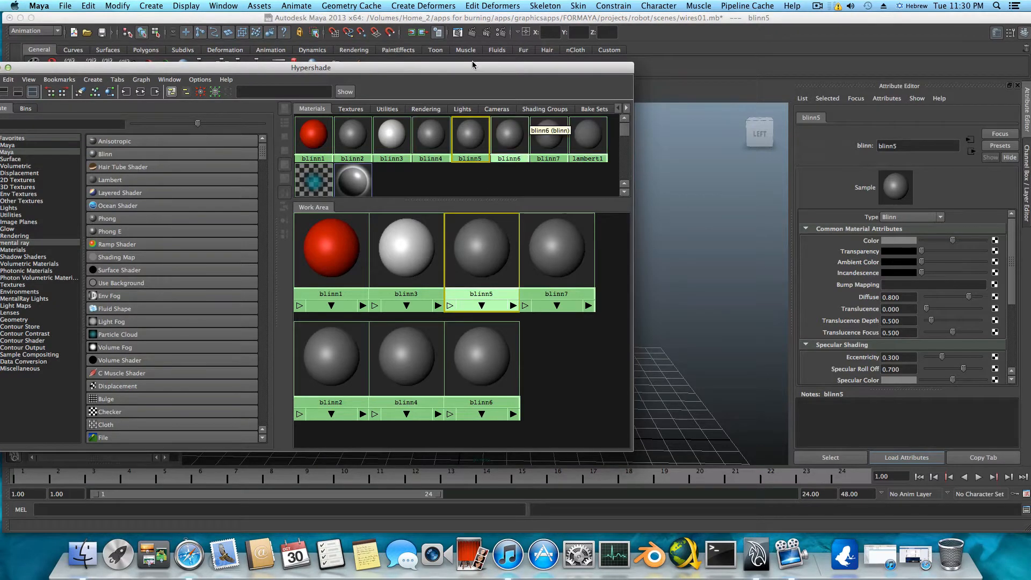
Set the color of the blinn5 material to pure green and accept it.
left_click_drag(472, 64, 578, 70)
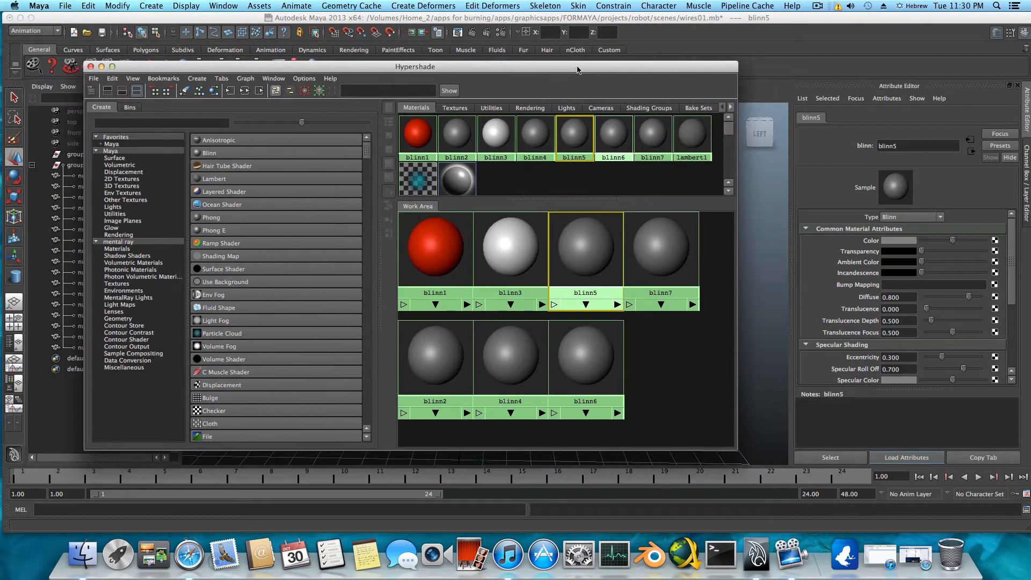
left_click(908, 240)
left_click(616, 155)
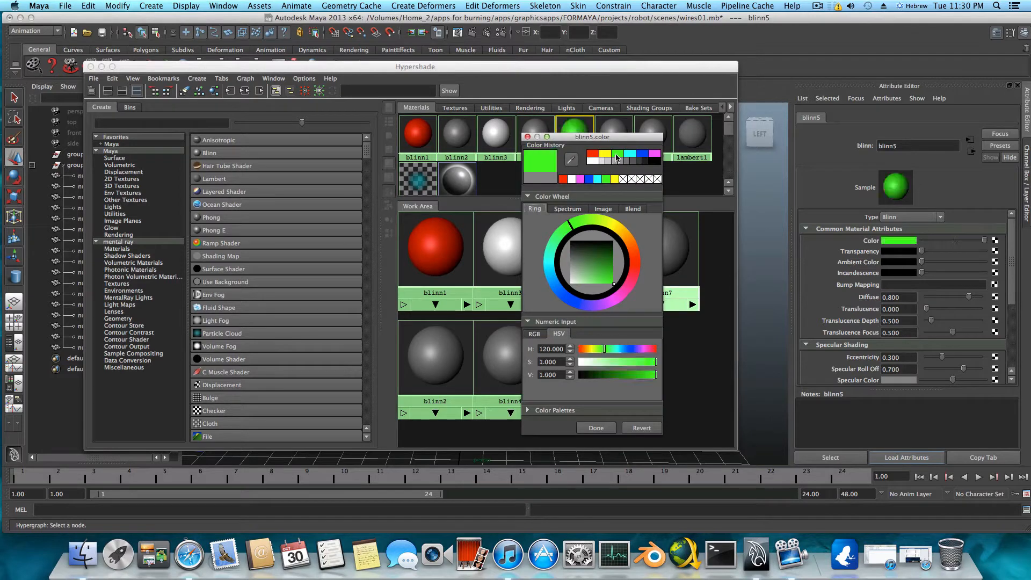
left_click(596, 428)
Set the color of the blinn7 material to cyan.
left_click(674, 245)
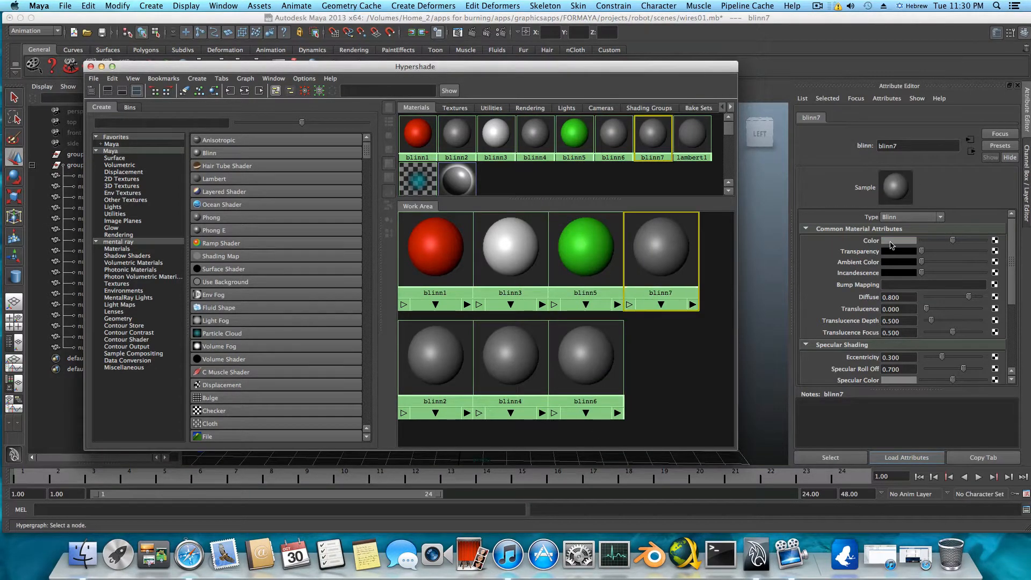
left_click(893, 240)
left_click(888, 219)
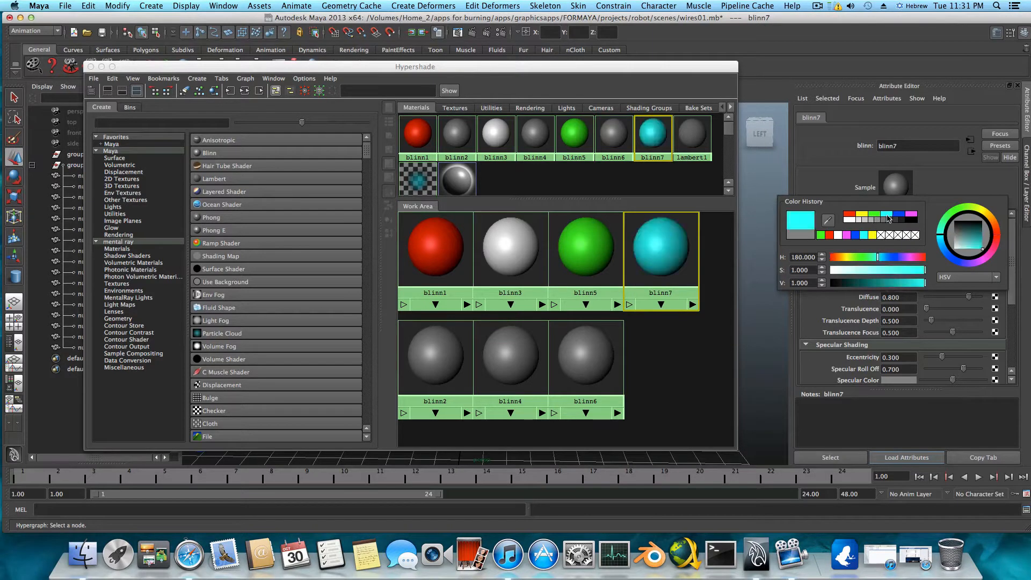
left_click(414, 383)
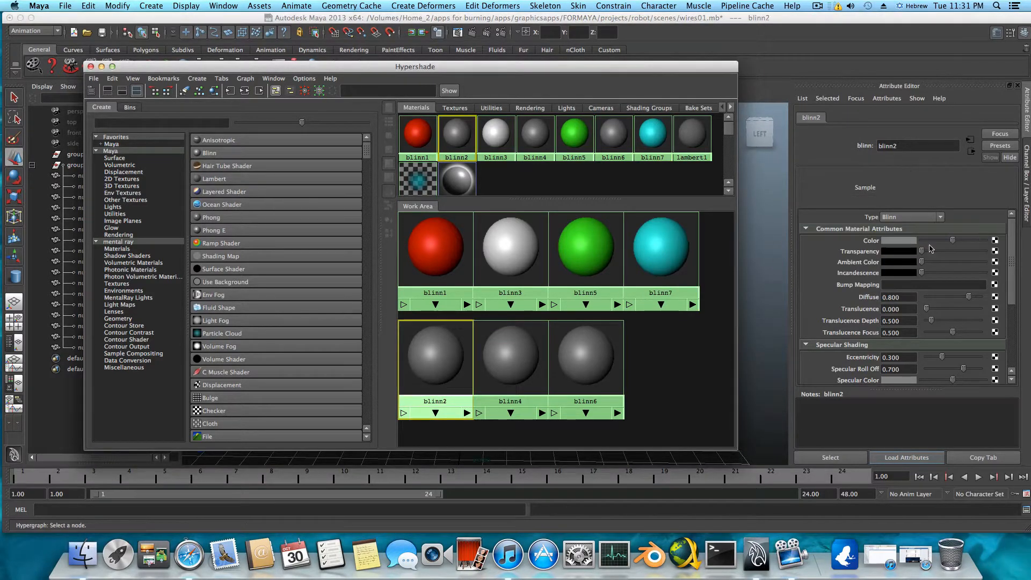
left_click(898, 240)
left_click(643, 162)
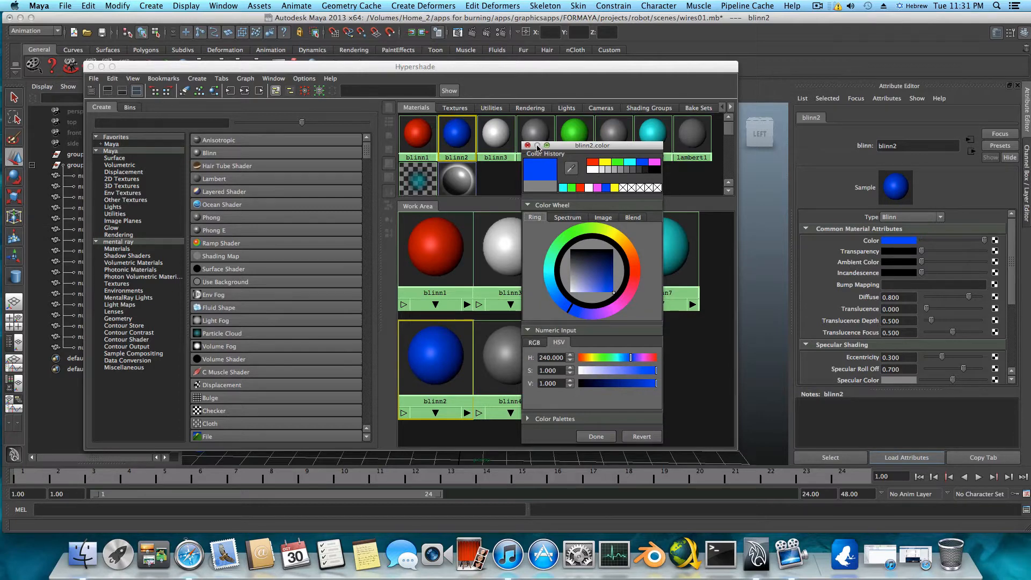
left_click(528, 145)
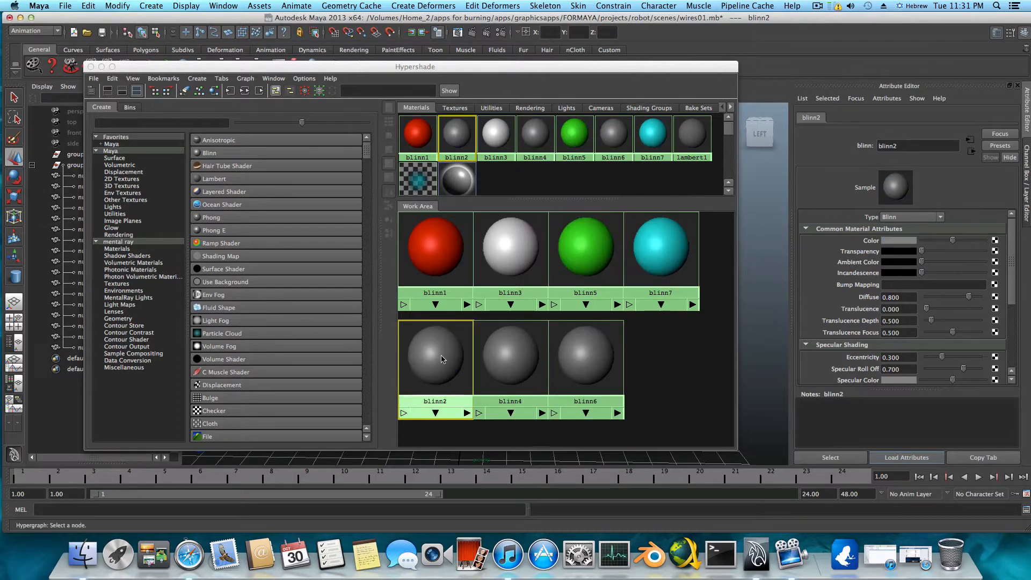
Set the color of the blinn2 material to pure blue and accept it.
left_click(442, 358)
left_click(897, 240)
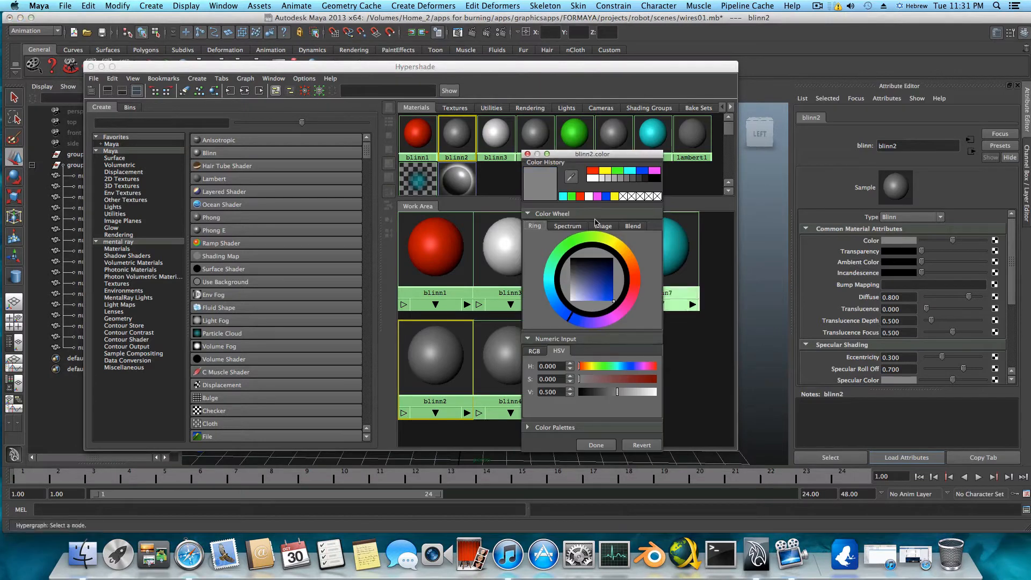
left_click(642, 171)
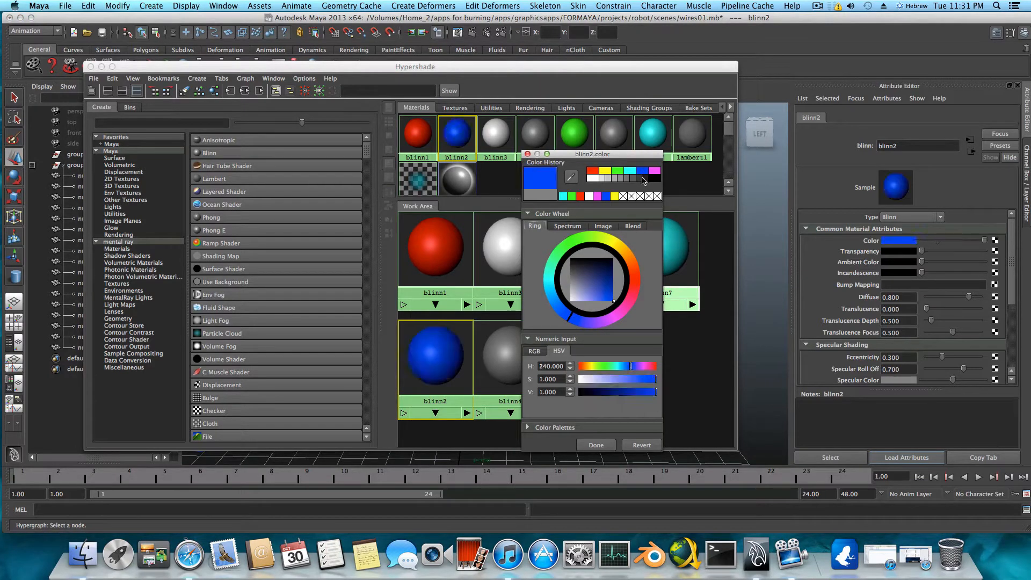
left_click(596, 447)
Set the color of the blinn4 material to magenta and accept it.
left_click(501, 350)
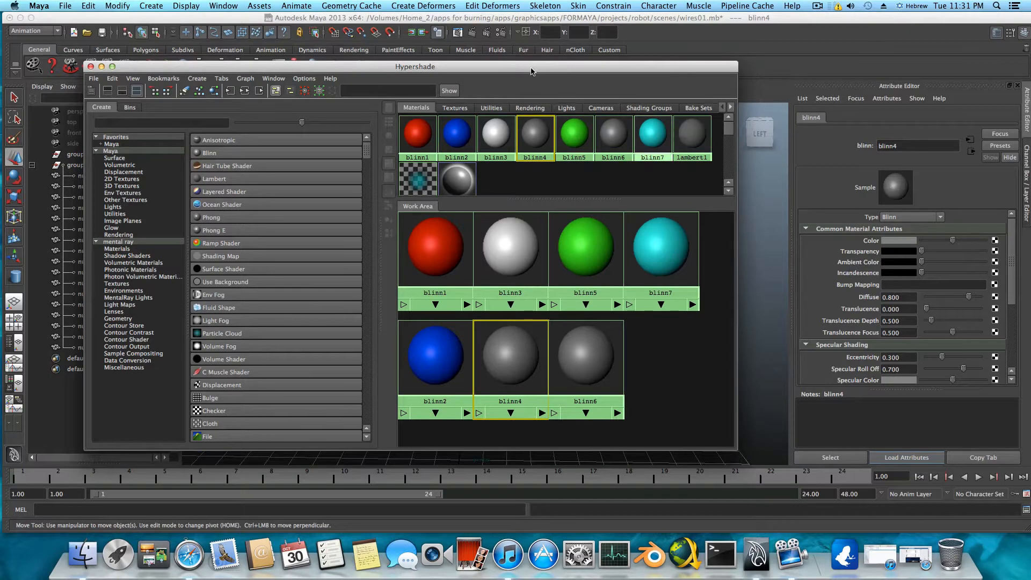
left_click_drag(531, 71, 563, 76)
left_click(899, 241)
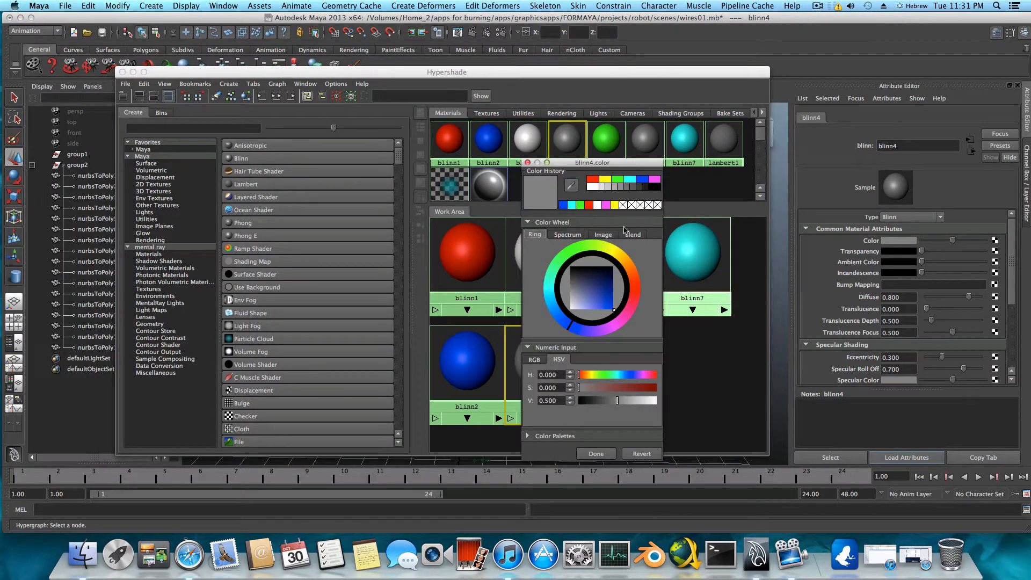
left_click(654, 180)
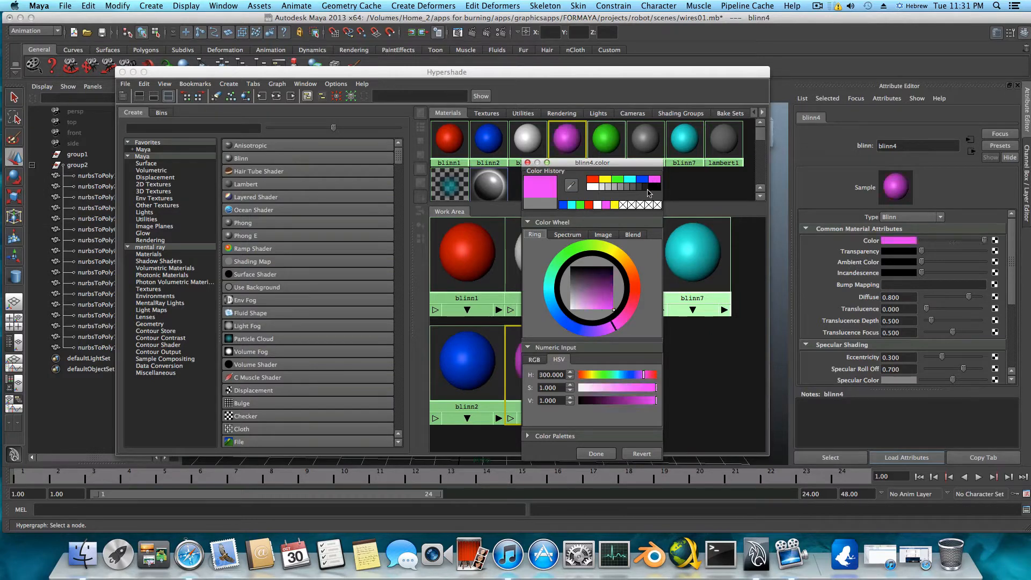
left_click(603, 456)
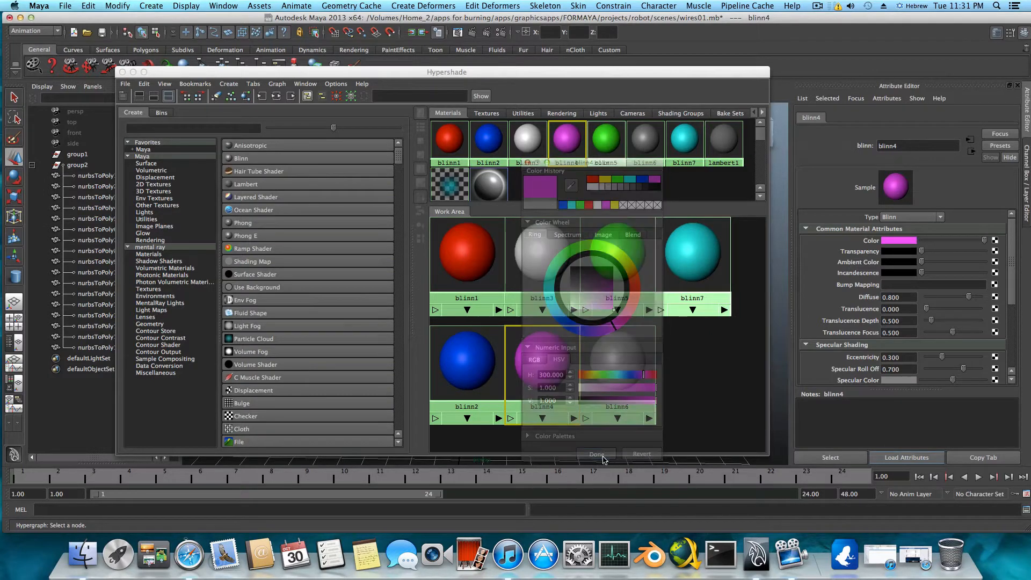
Set the color of the blinn6 material to yellow, accept it and clear the selection.
left_click(630, 378)
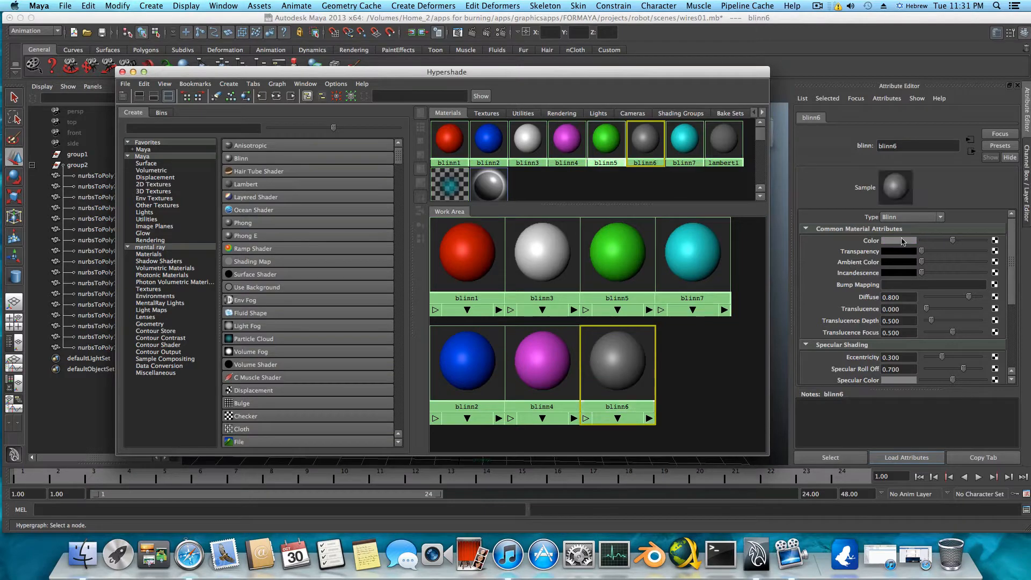
left_click(901, 241)
left_click(872, 210)
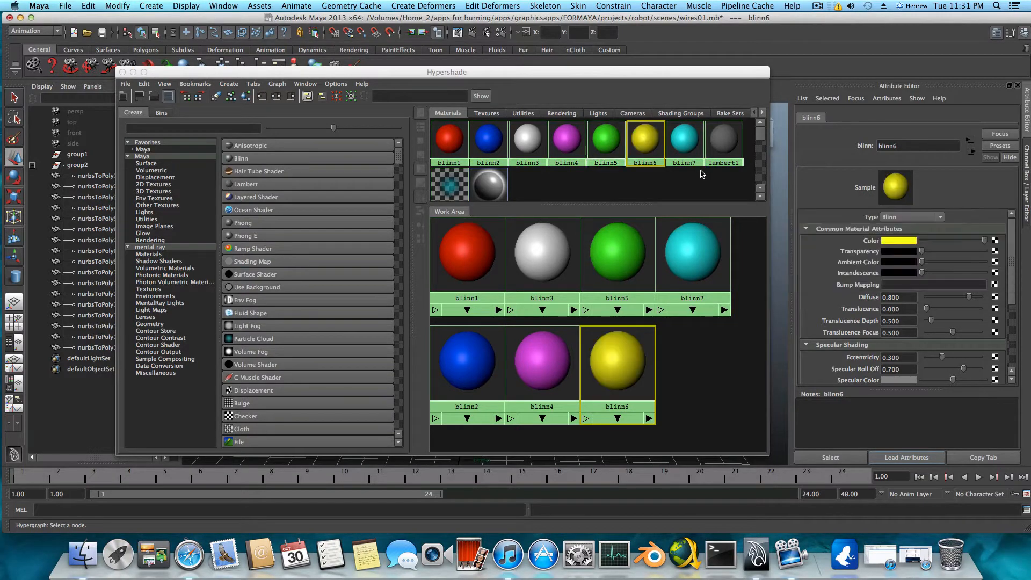
left_click(682, 387)
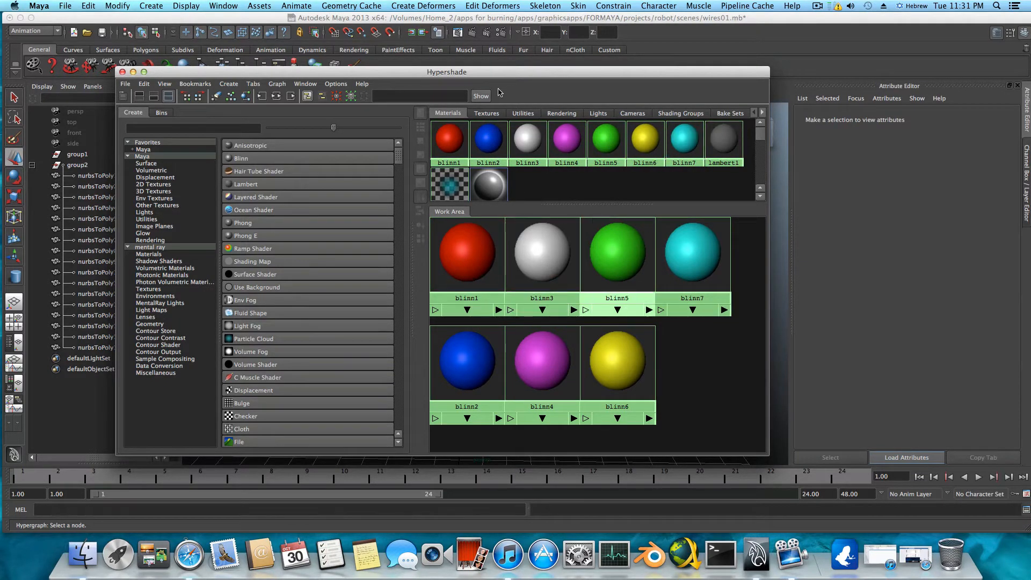
Move the Hypershade window clear of the wire column and frame the column's upper end in the viewport.
left_click_drag(500, 75, 484, 158)
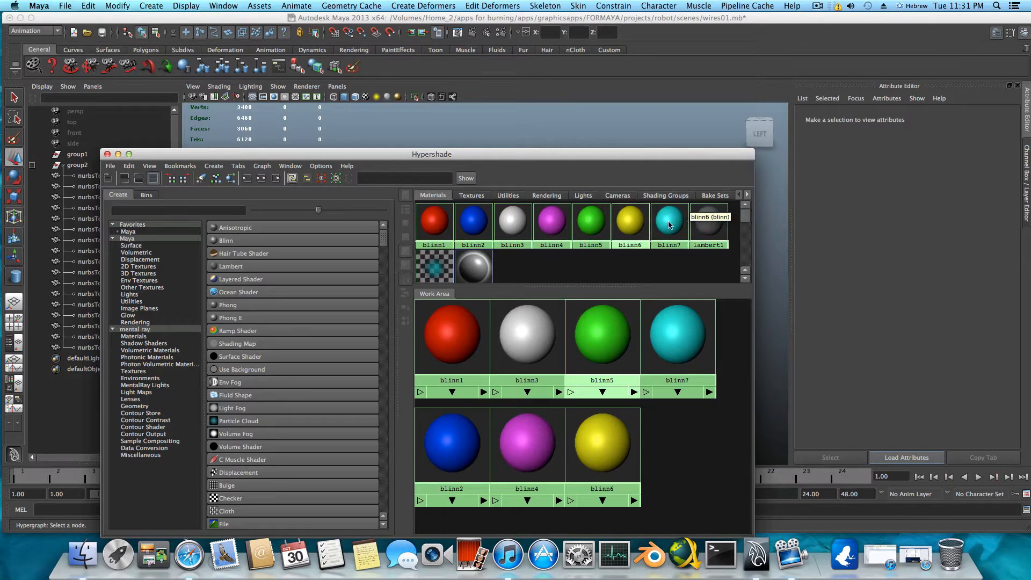
left_click_drag(516, 161, 519, 260)
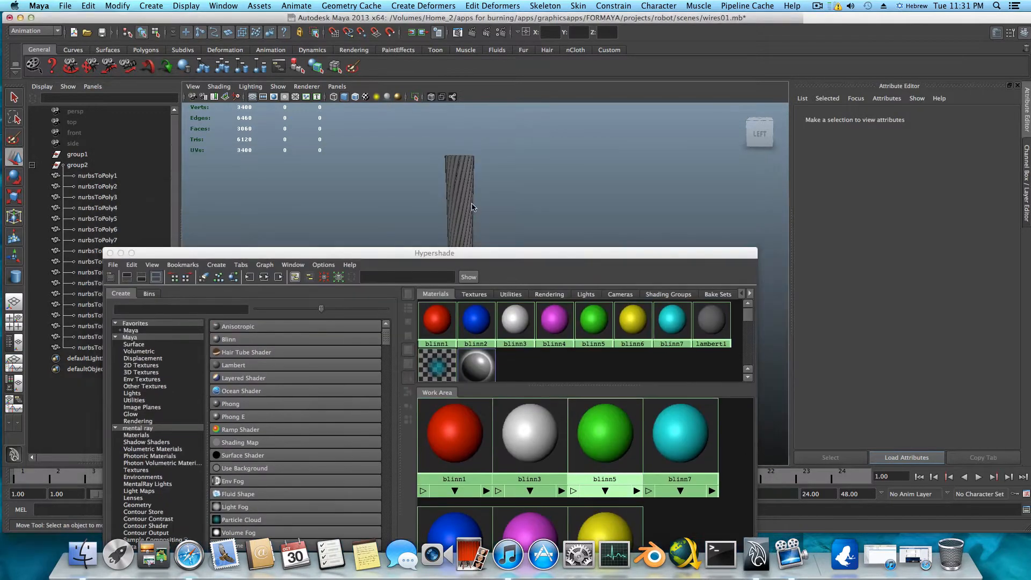
middle_click_drag(459, 177, 534, 190, "alt")
right_click_drag(534, 189, 613, 188, "alt")
middle_click_drag(612, 189, 569, 223, "alt")
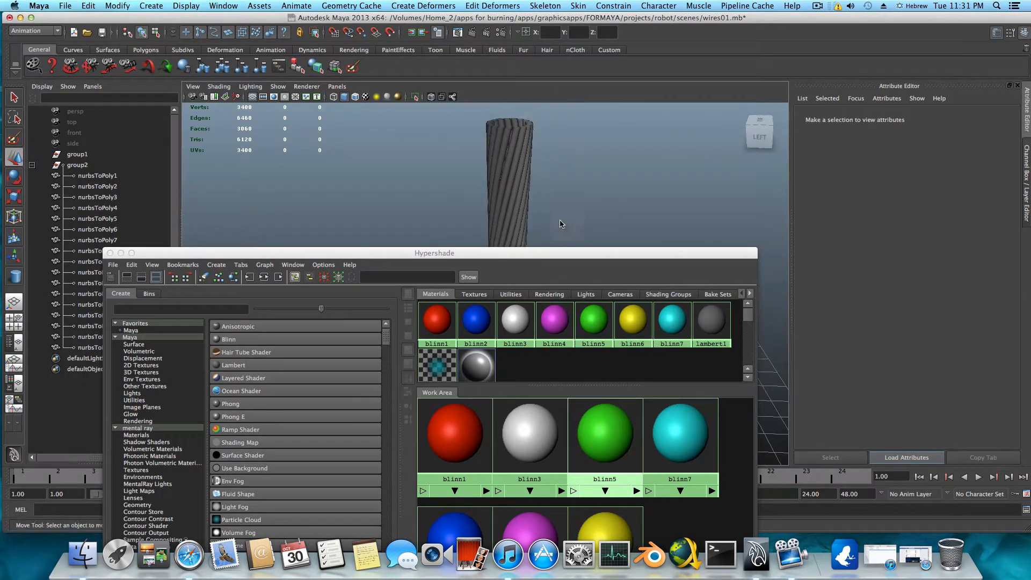
right_click_drag(569, 223, 596, 182, "alt")
middle_click_drag(596, 183, 583, 237, "alt")
mouse_move(582, 237)
left_mouse_down("alt")
mouse_move(568, 208)
mouse_move(567, 231)
left_mouse_up("alt")
middle_click_drag(566, 230, 573, 204, "alt")
left_click_drag(524, 256, 178, 69)
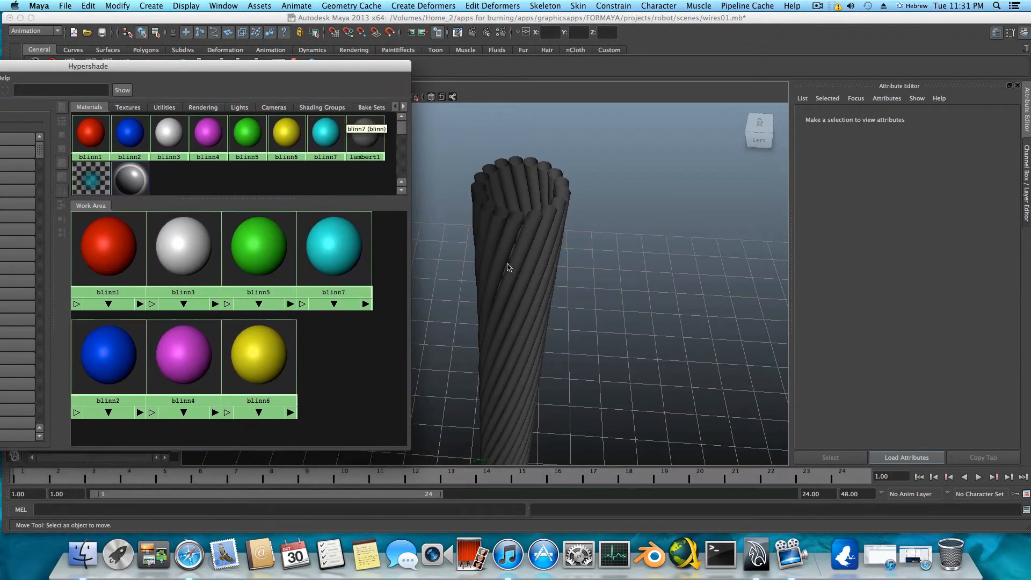
Assign the red blinn1 material to wire nurbsToPoly17 and the blue blinn2 material to the adjacent wire nurbsToPoly1.
left_click_drag(510, 267, 561, 270, "alt")
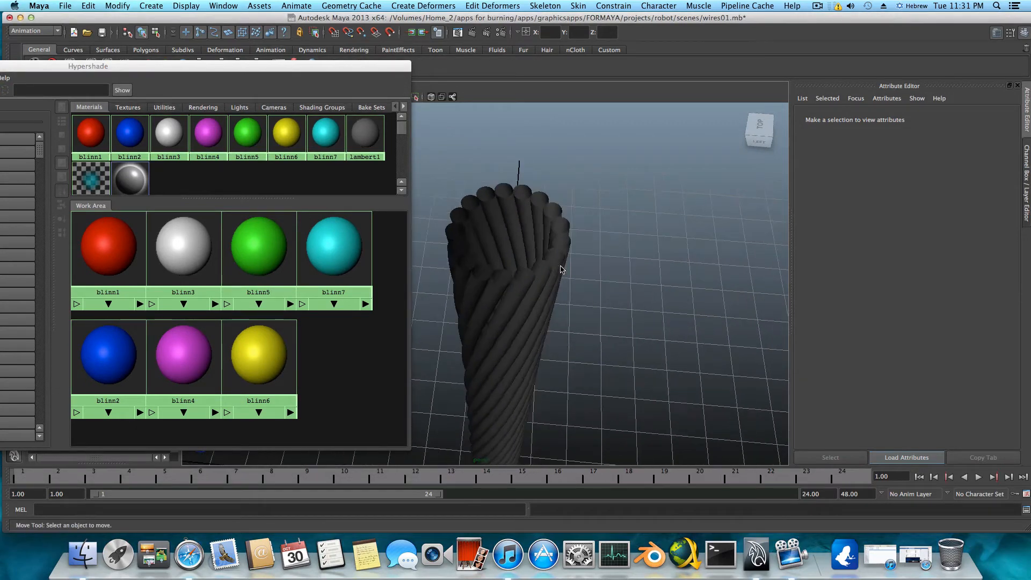
left_click(498, 285)
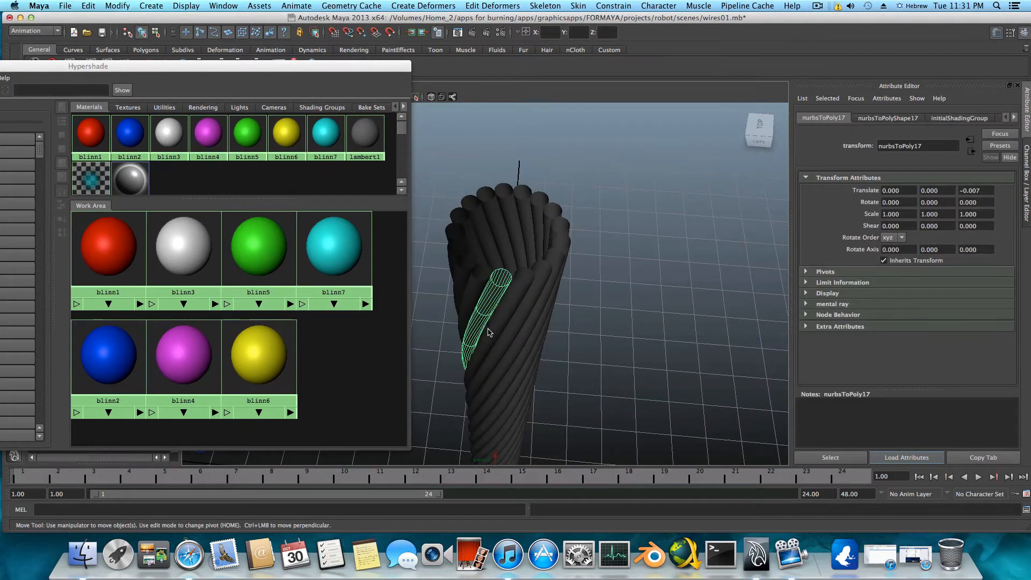
right_click(86, 134)
right_click_drag(86, 134, 84, 111)
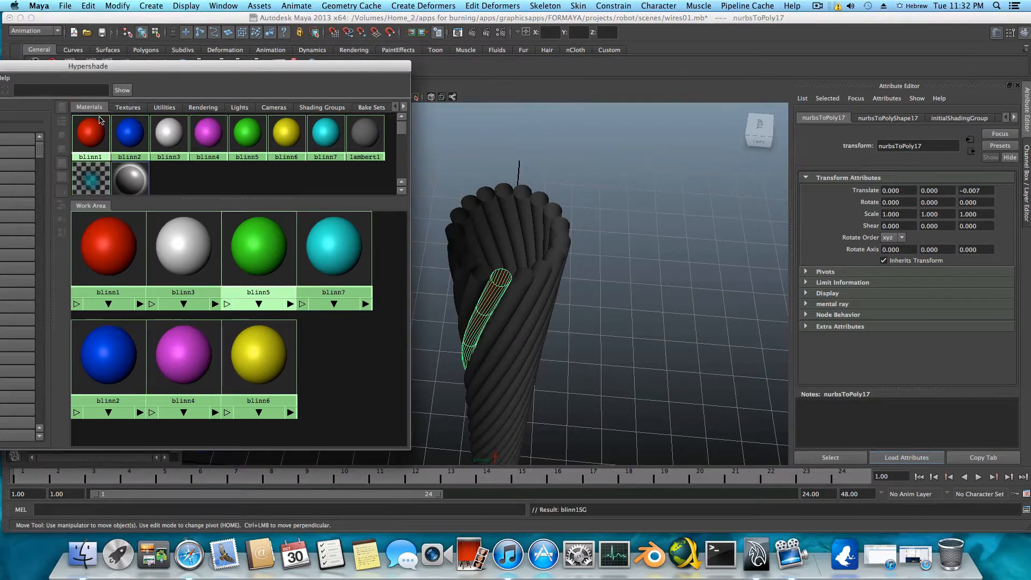
left_click(519, 284)
right_click(135, 131)
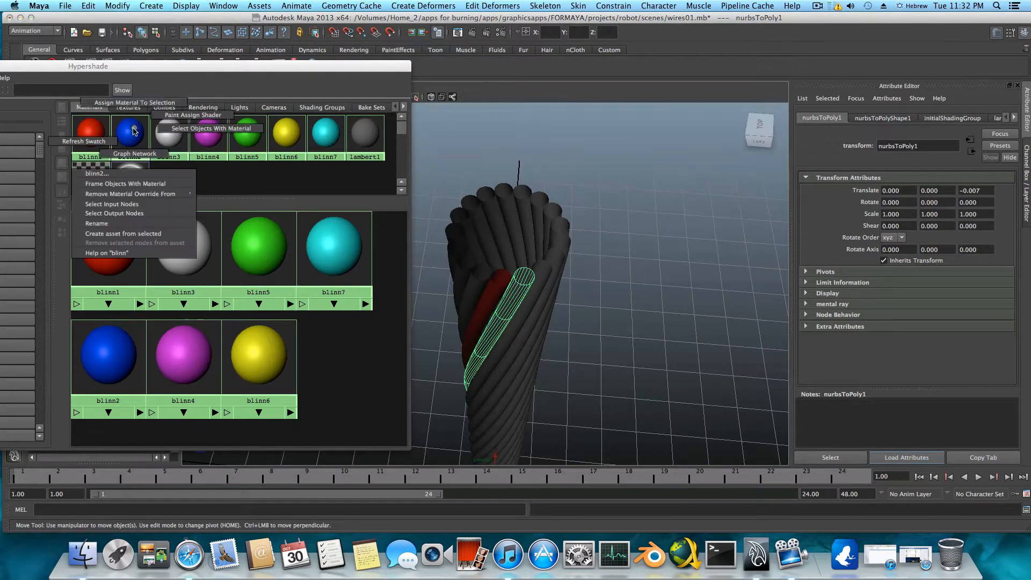
left_click(135, 117)
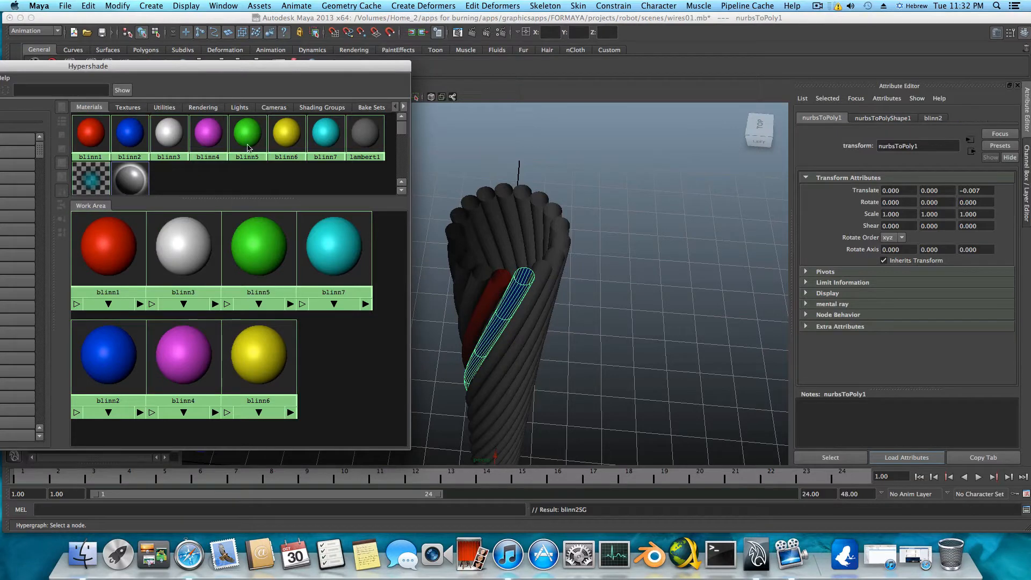
Assign the white blinn3 material to wire nurbsToPoly2 and the magenta blinn4 material to wire nurbsToPoly3.
left_click(544, 271)
right_click(176, 137)
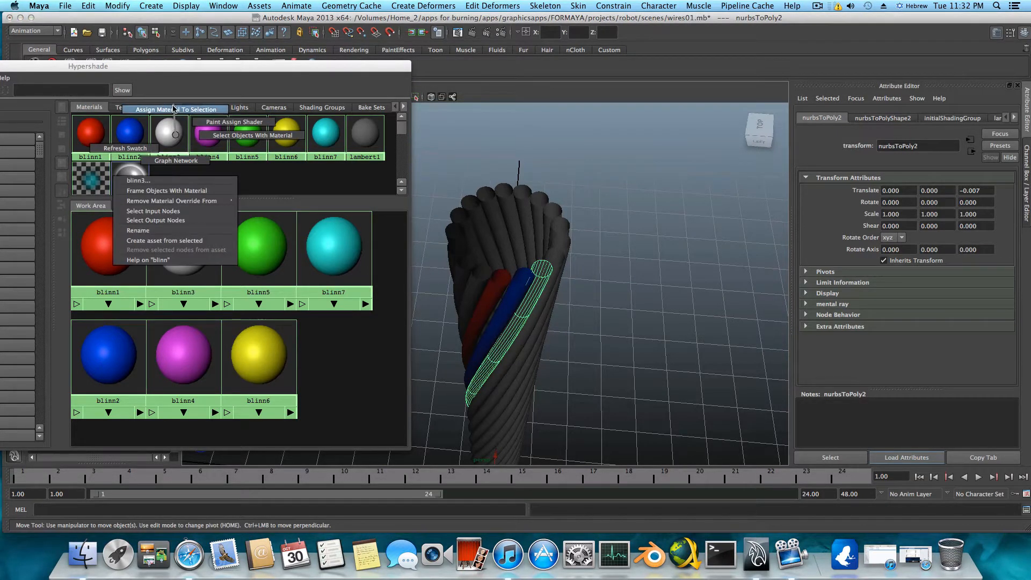
left_click(175, 109)
left_click(562, 270)
right_click(207, 144)
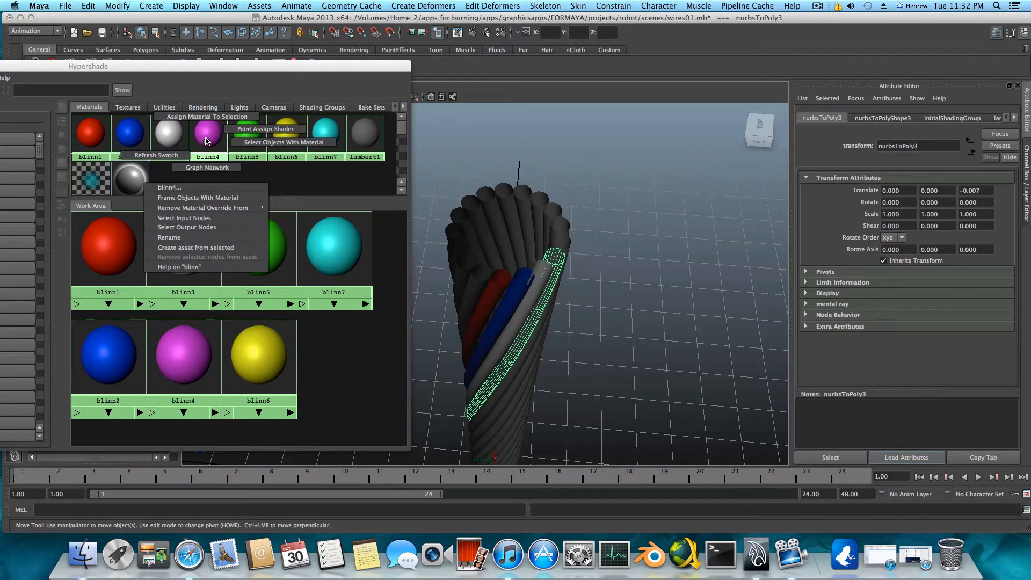
left_click(207, 116)
Assign the green blinn5 material to wire nurbsToPoly4 and the yellow blinn6 material to wire nurbsToPoly5.
left_click_drag(542, 294, 589, 305, "alt")
left_click(576, 280)
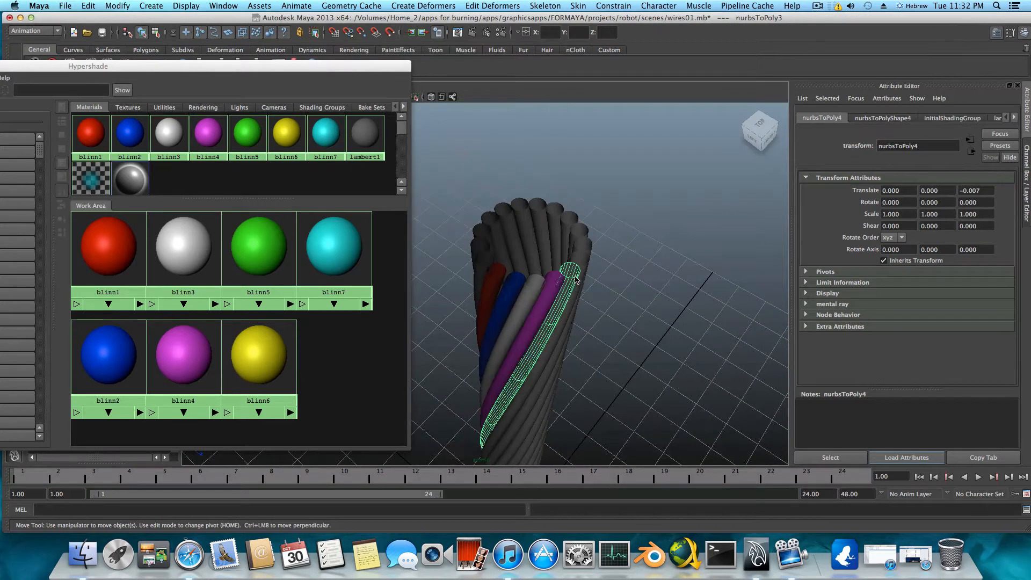
right_click(247, 137)
left_click(244, 113)
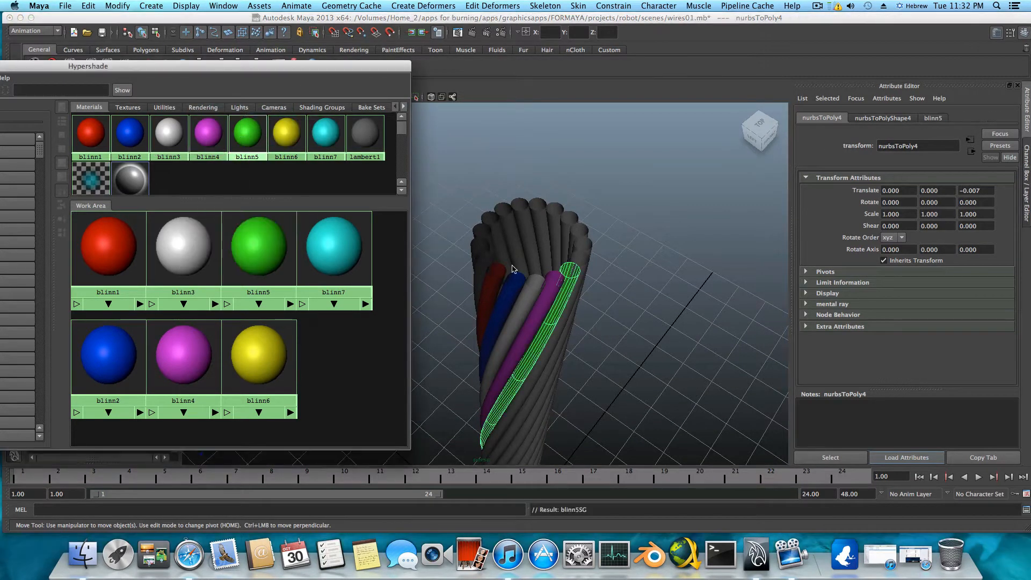
left_click(584, 263)
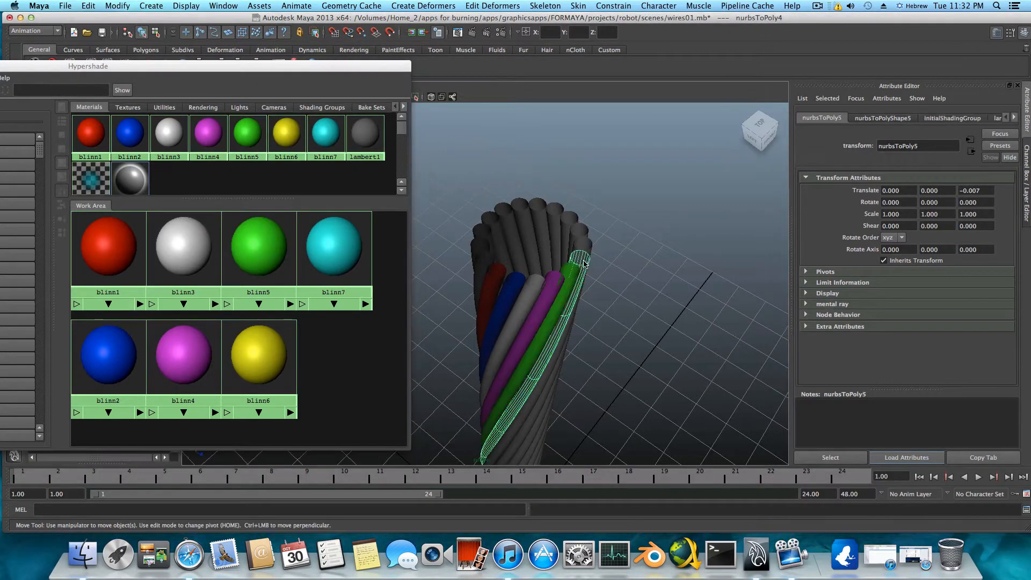
right_click(287, 137)
left_click(284, 114)
Assign the cyan blinn7 material to wire nurbsToPoly7.
left_click_drag(516, 258, 565, 261, "alt")
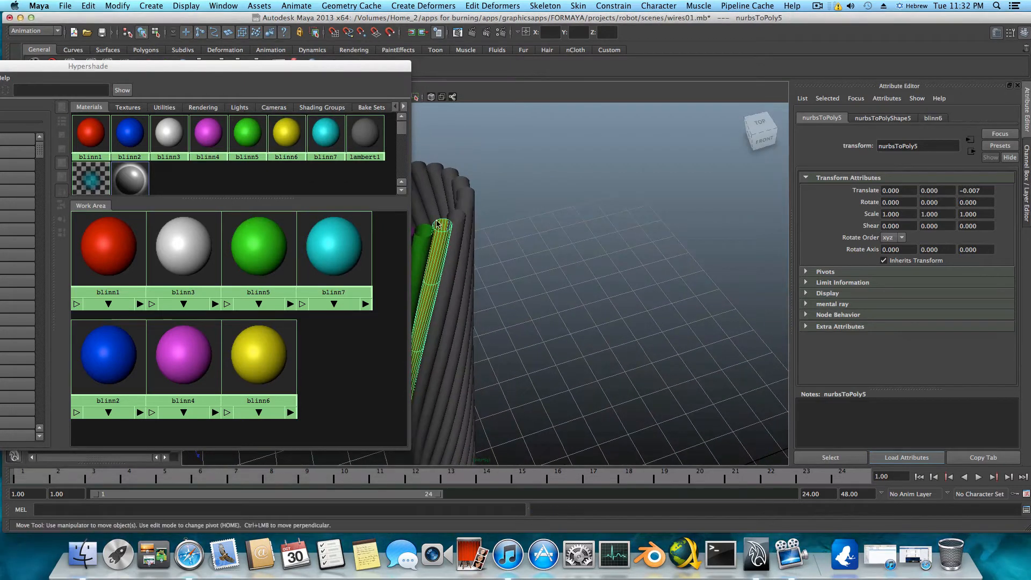
left_click(458, 222)
right_click(323, 135)
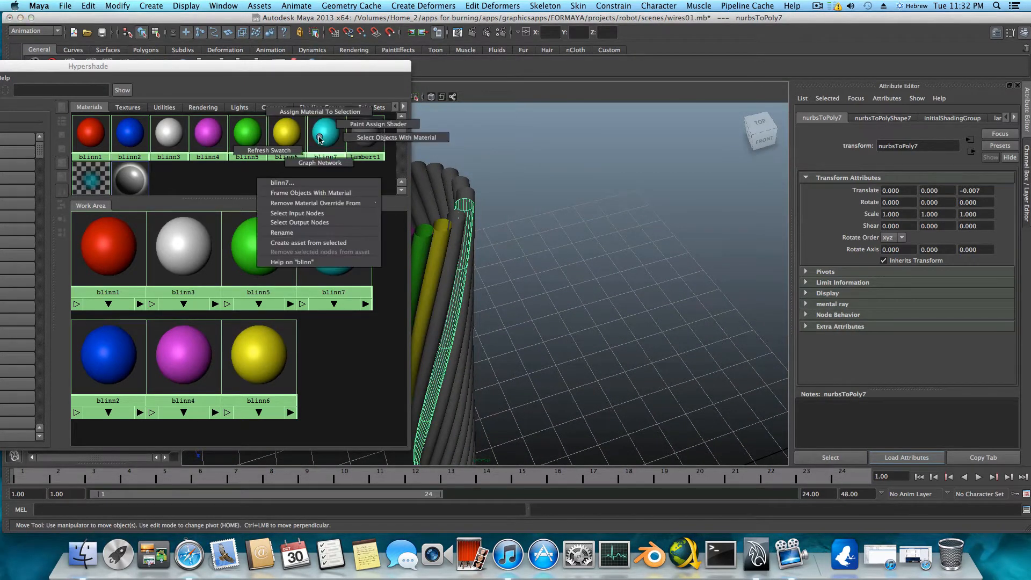
left_click(317, 119)
Assign the red blinn1 material to wire nurbsToPoly8 and the blue blinn2 material to the uncolored wire beside it.
mouse_move(552, 295)
left_mouse_down("alt")
mouse_move(603, 304)
mouse_move(556, 310)
left_mouse_up("alt")
middle_click_drag(557, 310, 678, 318, "alt")
left_click_drag(678, 318, 629, 315, "alt")
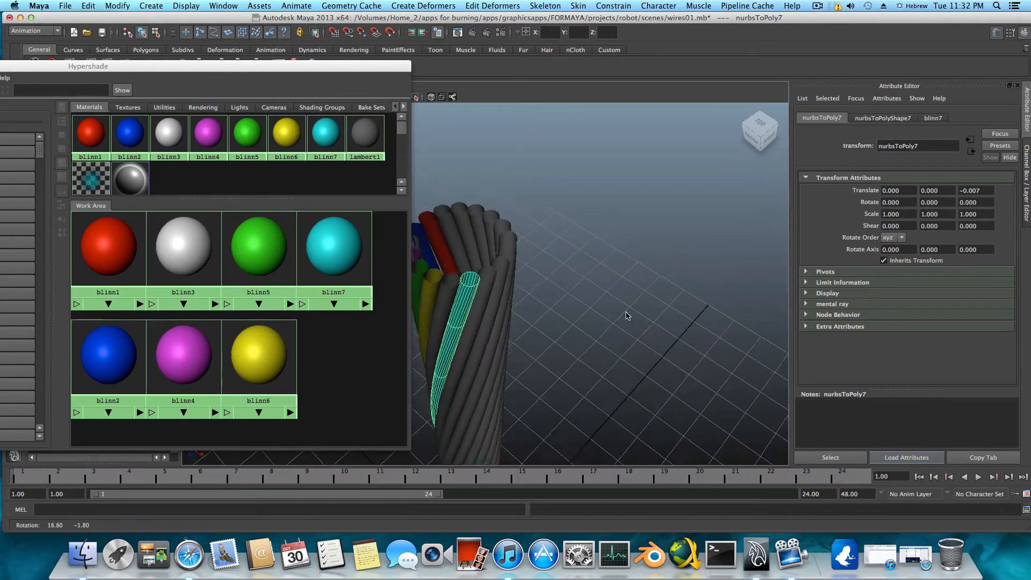
middle_click_drag(619, 315, 666, 332, "alt")
mouse_move(666, 332)
left_mouse_down("alt")
mouse_move(646, 331)
mouse_move(674, 329)
mouse_move(646, 329)
left_mouse_up("alt")
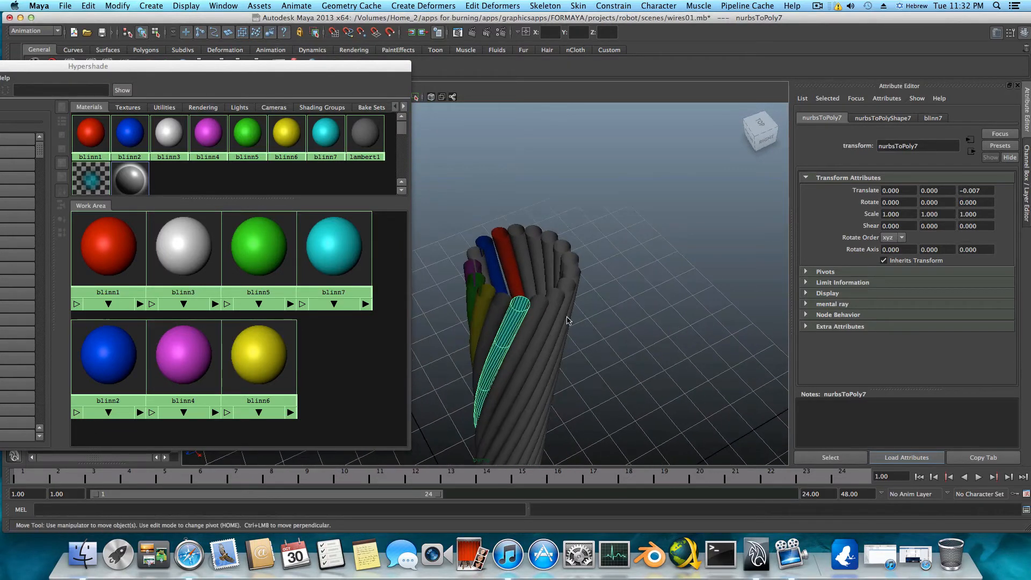
left_click(545, 312)
right_click(89, 136)
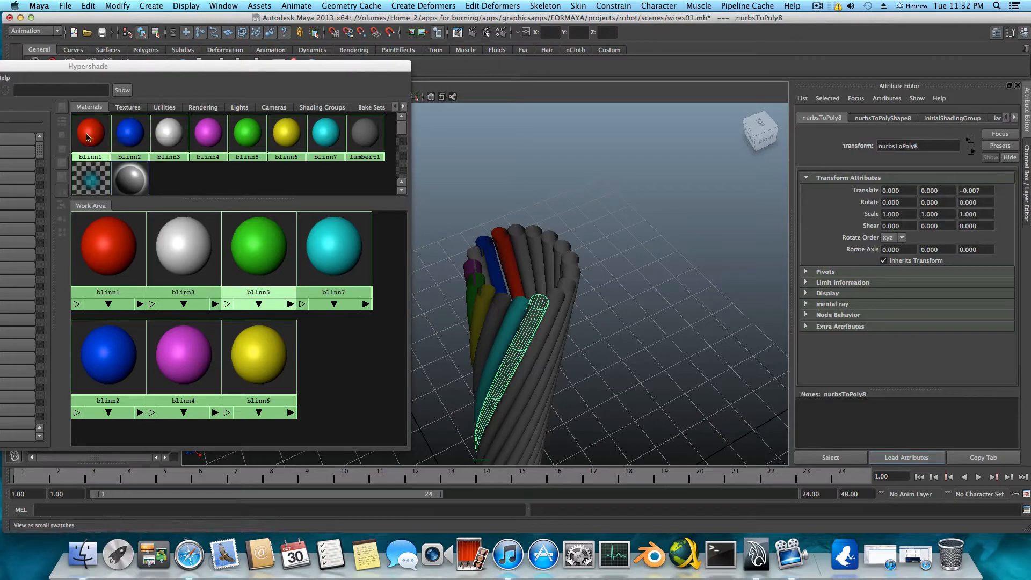
right_click_drag(89, 136, 91, 109)
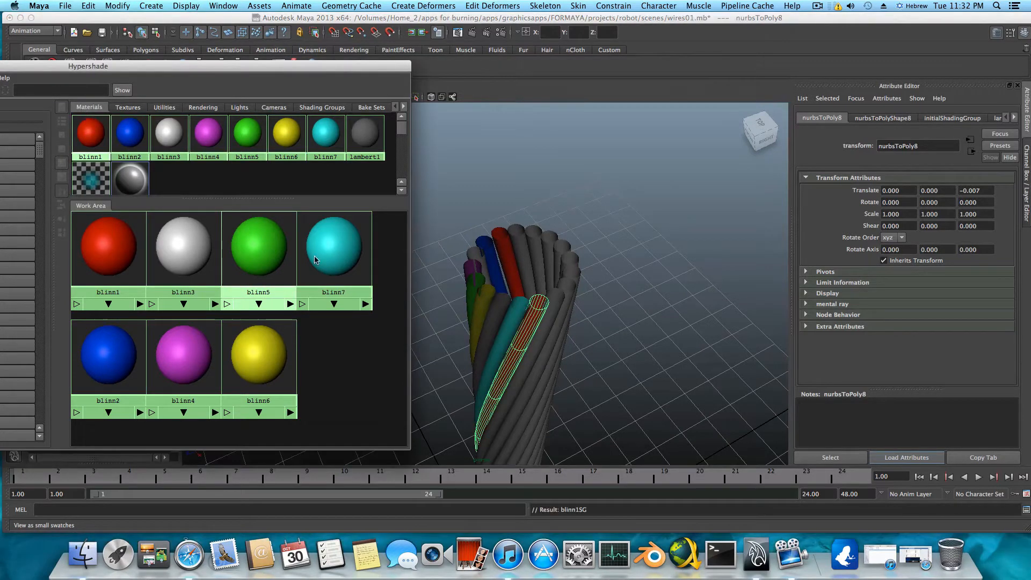
left_click(563, 303)
right_click_drag(130, 138, 131, 109)
Assign the white blinn3 material to wire nurbsToPoly10 and the magenta blinn4 material to wire nurbsToPoly11.
left_click_drag(594, 349, 621, 357, "alt")
left_click(541, 311)
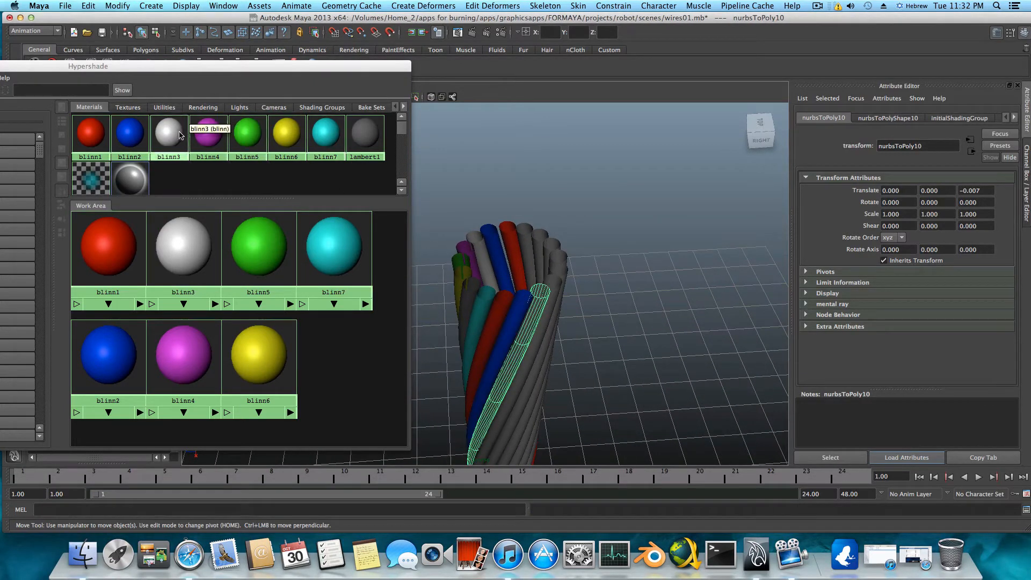
right_click_drag(172, 135, 173, 108)
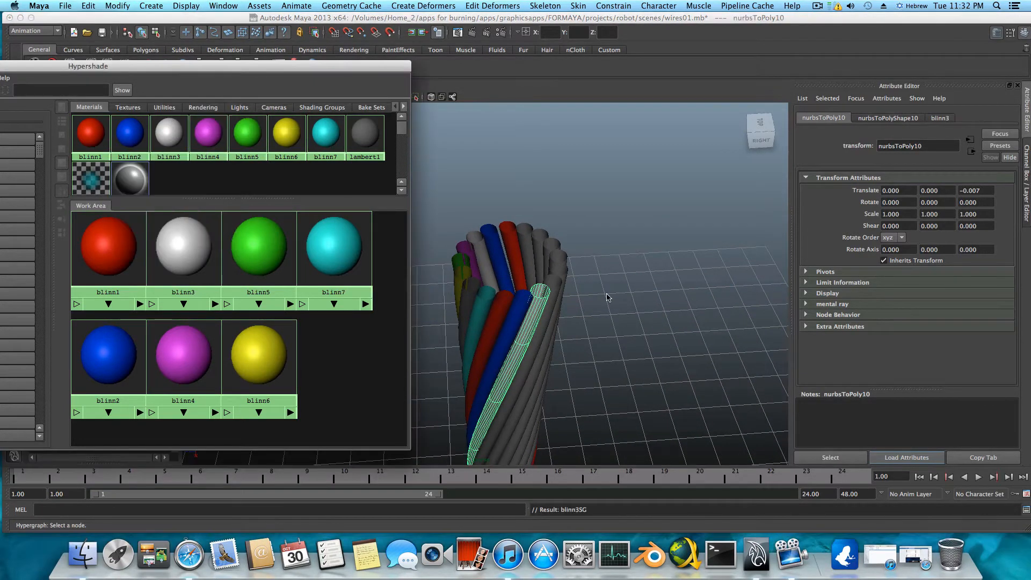
left_click(548, 285)
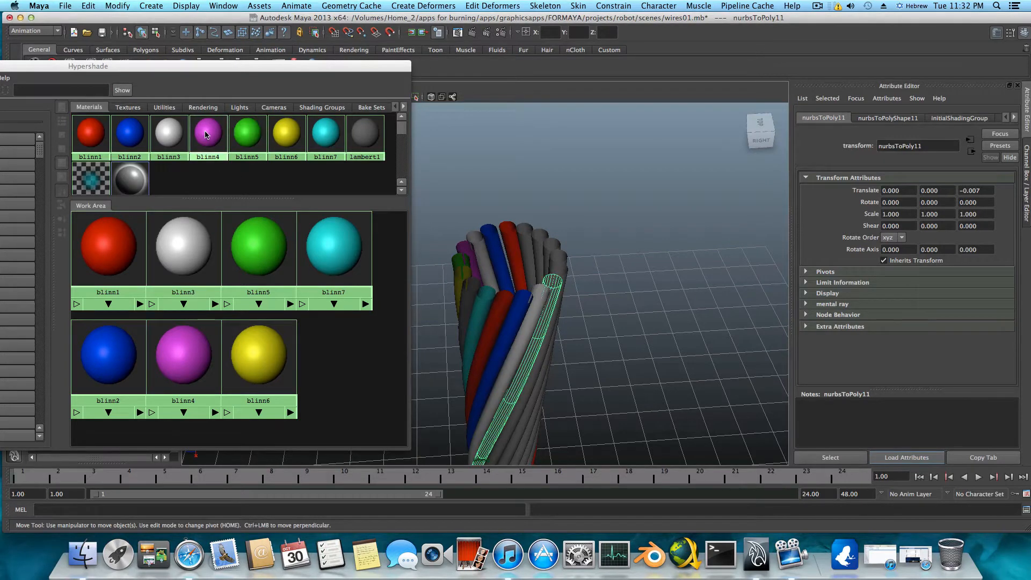
right_click_drag(208, 134, 248, 109)
Assign the green blinn5 material to wire nurbsToPoly12 and the yellow blinn6 material to the uncolored wire beside it.
left_click(565, 275)
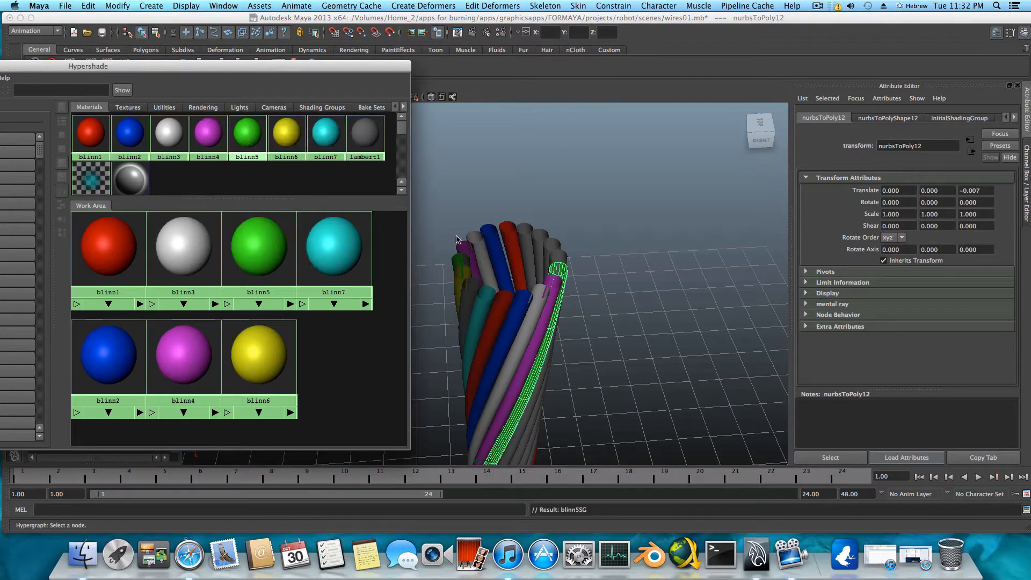
left_click_drag(529, 273, 535, 302, "alt")
left_click(534, 303)
right_click_drag(286, 131, 286, 113)
Assign the cyan blinn7 material to wire nurbsToPoly14 and the magenta blinn4 material to wire nurbsToPoly15.
left_click(532, 287)
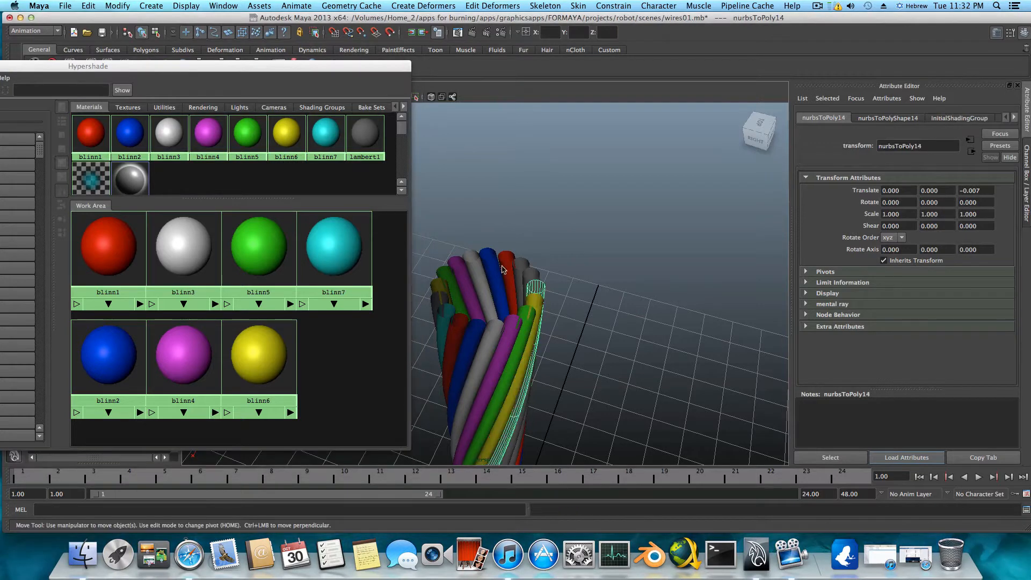
right_click_drag(326, 141, 326, 114)
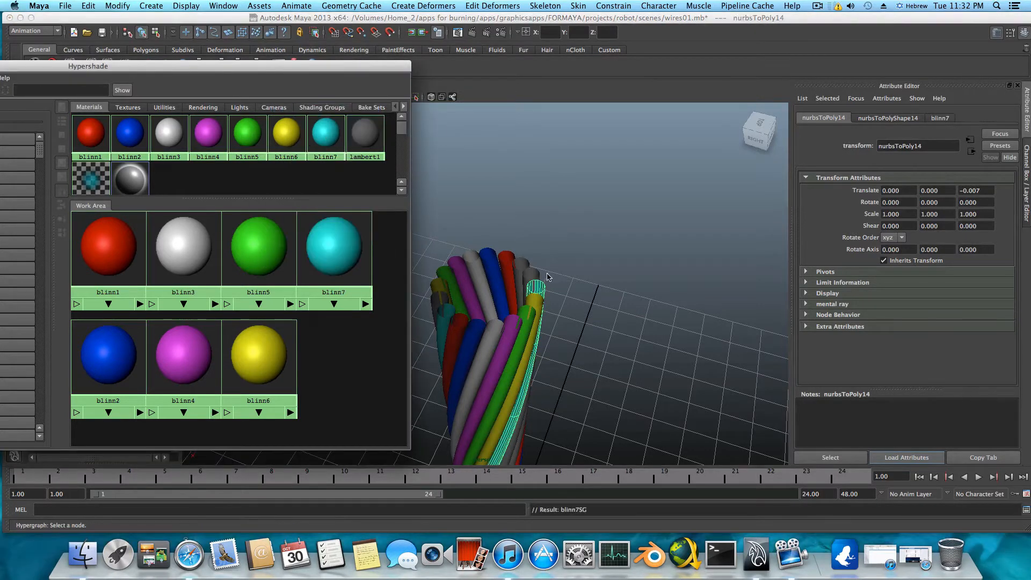
left_click(532, 275)
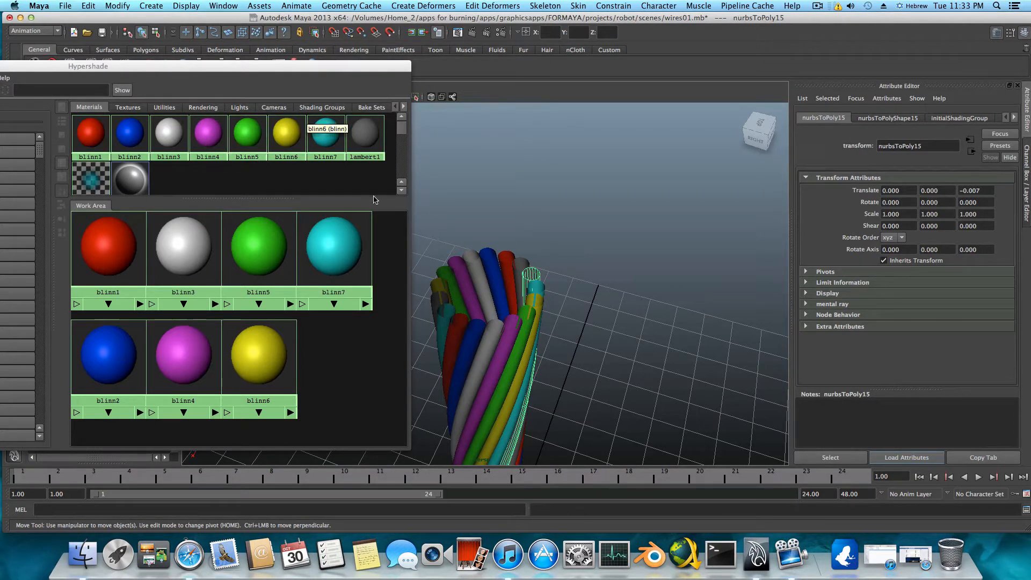
right_click(204, 133)
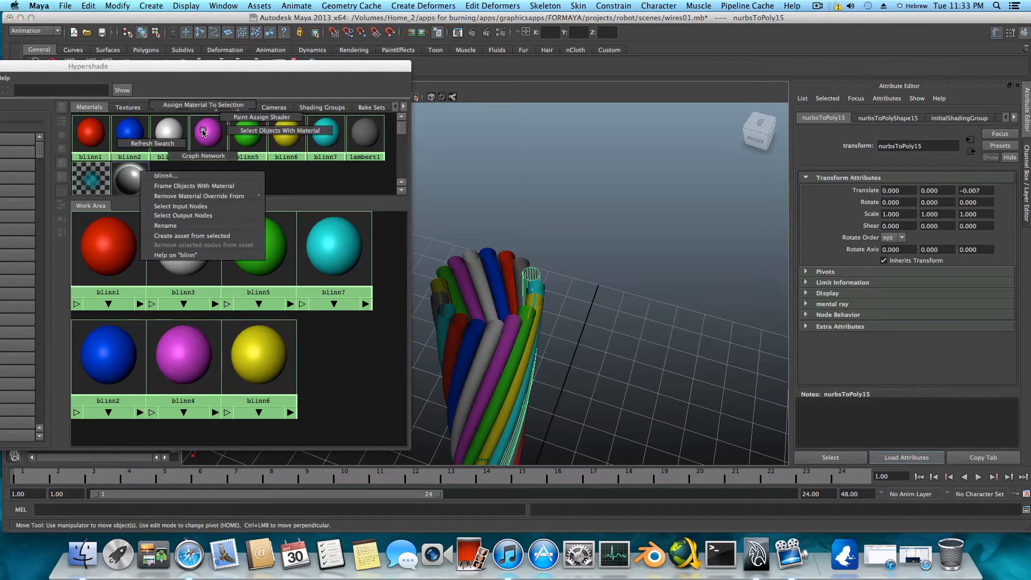
left_click(203, 105)
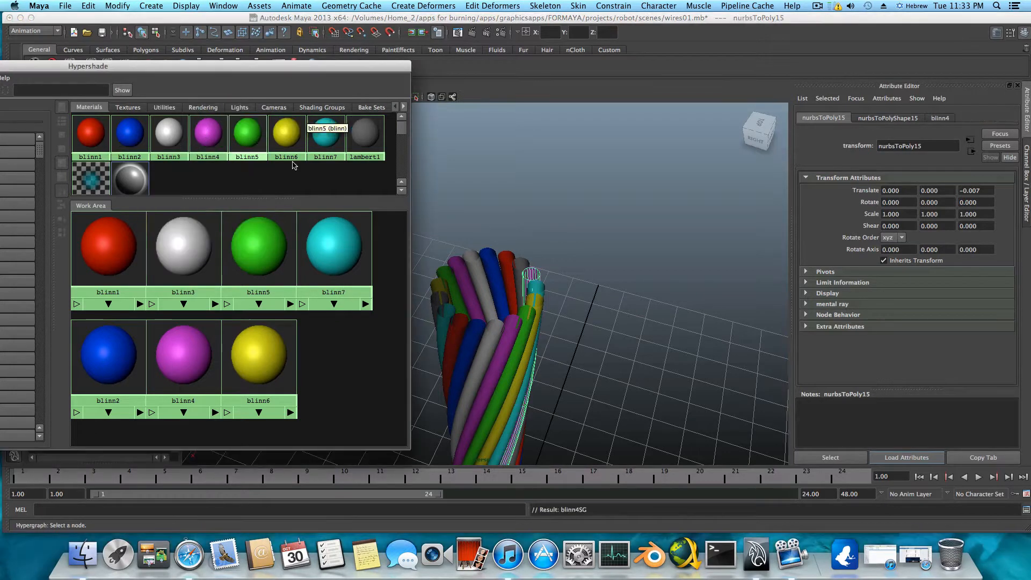
Assign the white blinn3 material to wire nurbsToPoly16 and move the whole Hypershade window back into view.
left_click(518, 270)
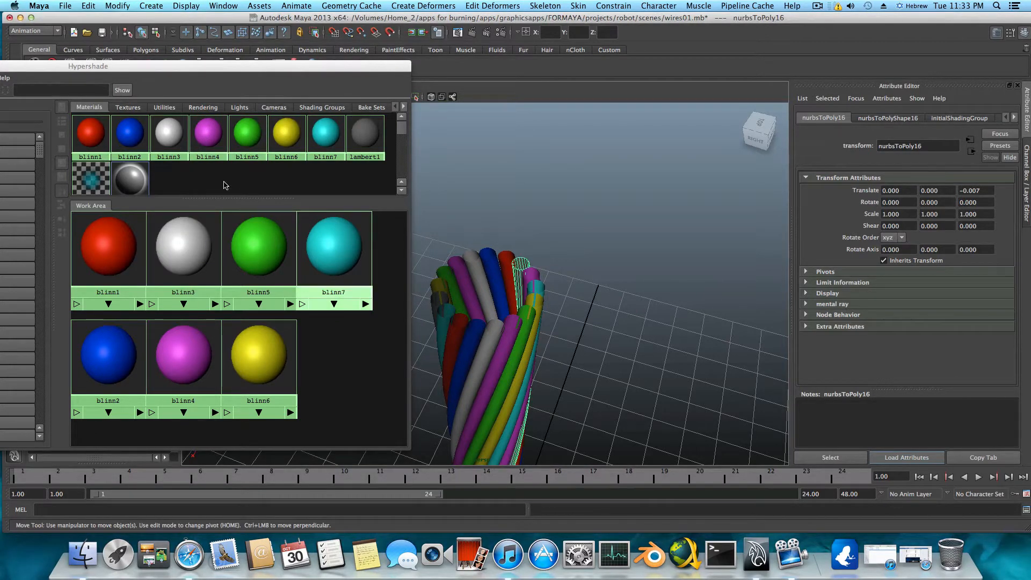
right_click(173, 144)
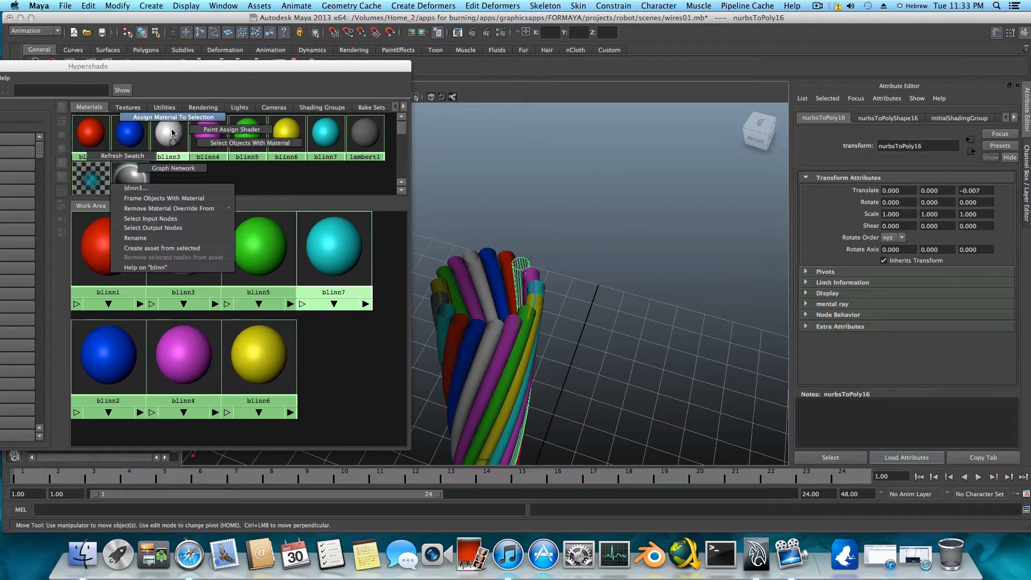
left_click(173, 116)
left_click_drag(39, 68, 371, 93)
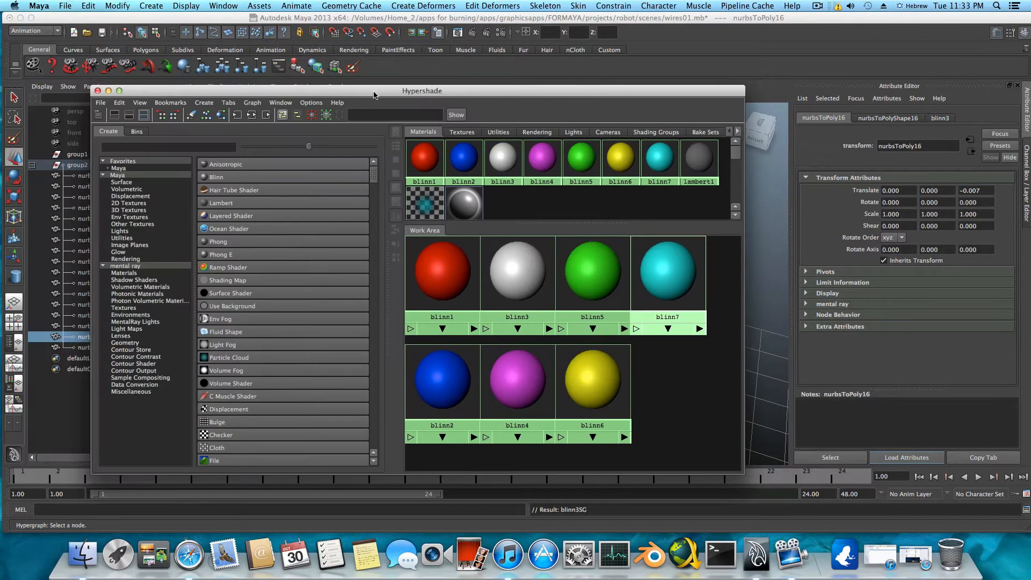
Assign the magenta blinn4 material to the remaining gray wire nurbsToPoly6 and minimize the Hypershade window.
left_click(108, 90)
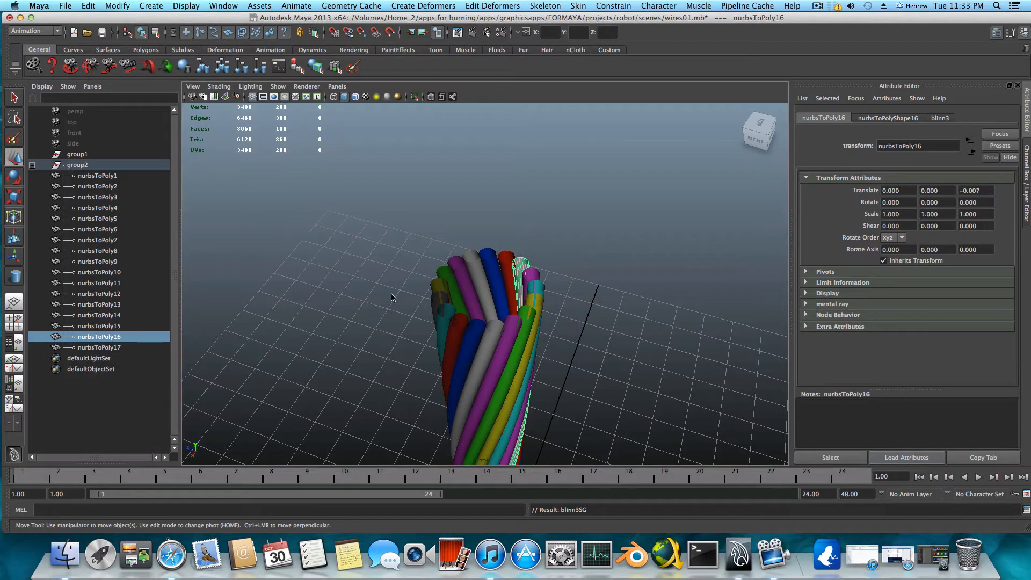
left_click_drag(394, 298, 556, 378, "alt")
right_click_drag(564, 378, 637, 370, "alt")
middle_click_drag(637, 370, 562, 387, "alt")
right_click_drag(562, 387, 535, 269, "alt")
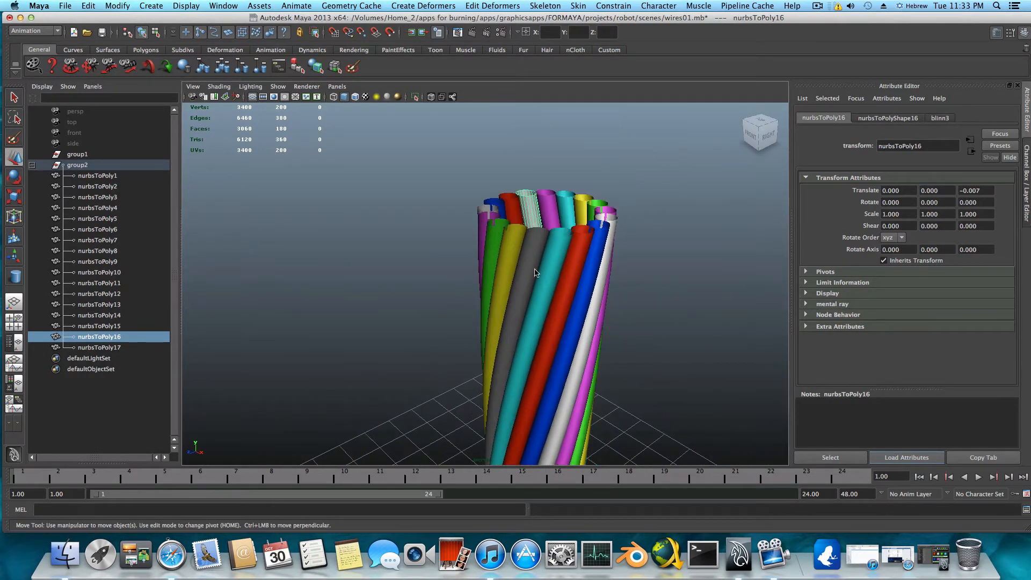
left_click(536, 260)
mouse_move(548, 302)
left_mouse_down("alt")
mouse_move(538, 318)
mouse_move(661, 294)
mouse_move(701, 303)
mouse_move(553, 300)
left_mouse_up("alt")
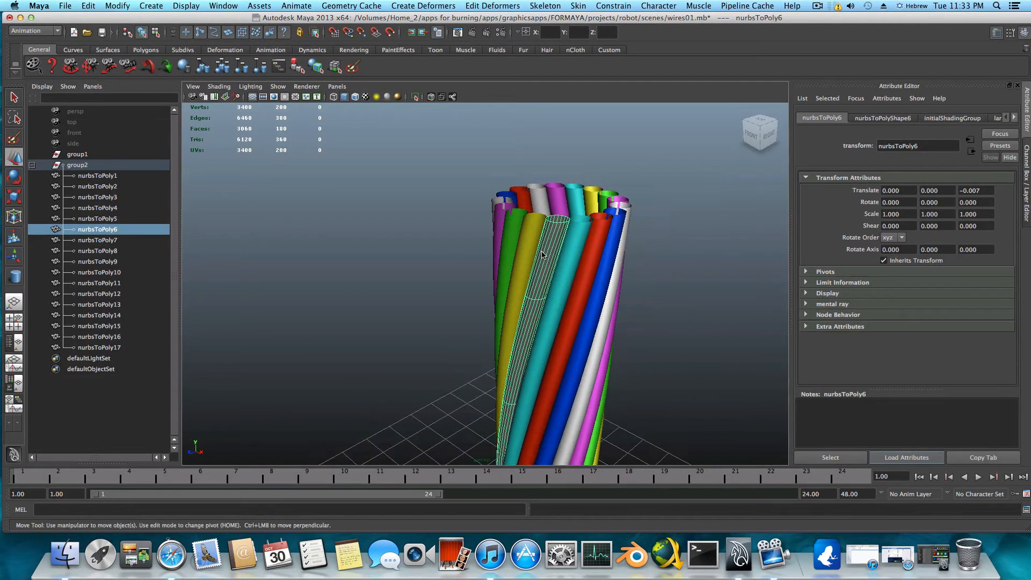
left_click(915, 557)
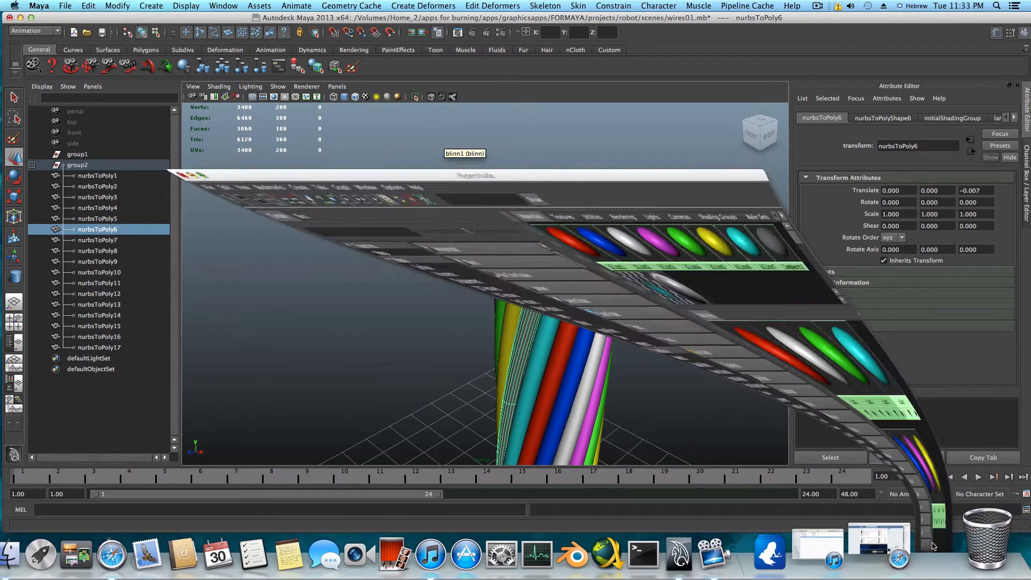
left_click_drag(457, 93, 158, 77)
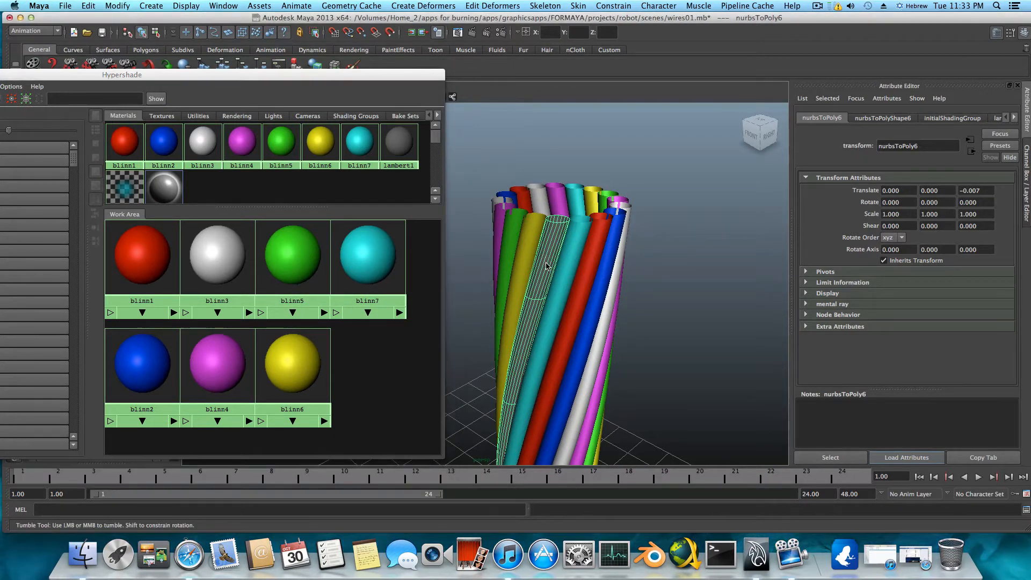
left_click_drag(547, 261, 575, 280, "alt")
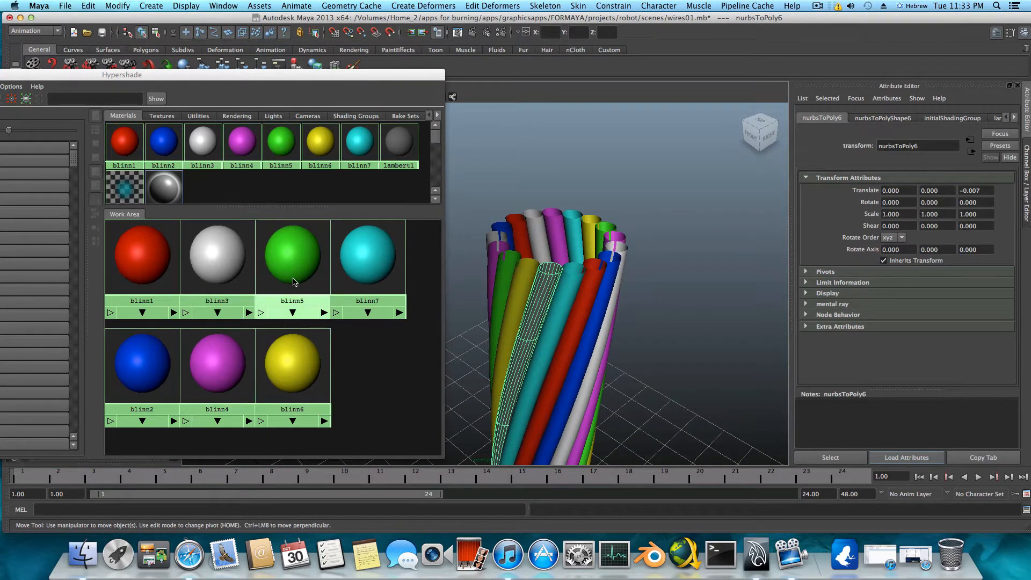
right_click(209, 372)
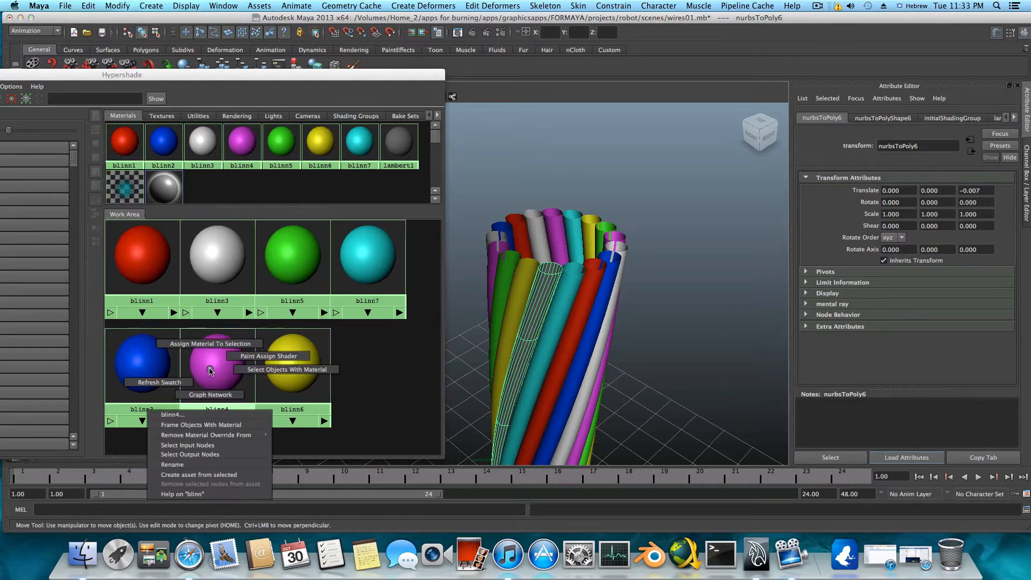
left_click(215, 427)
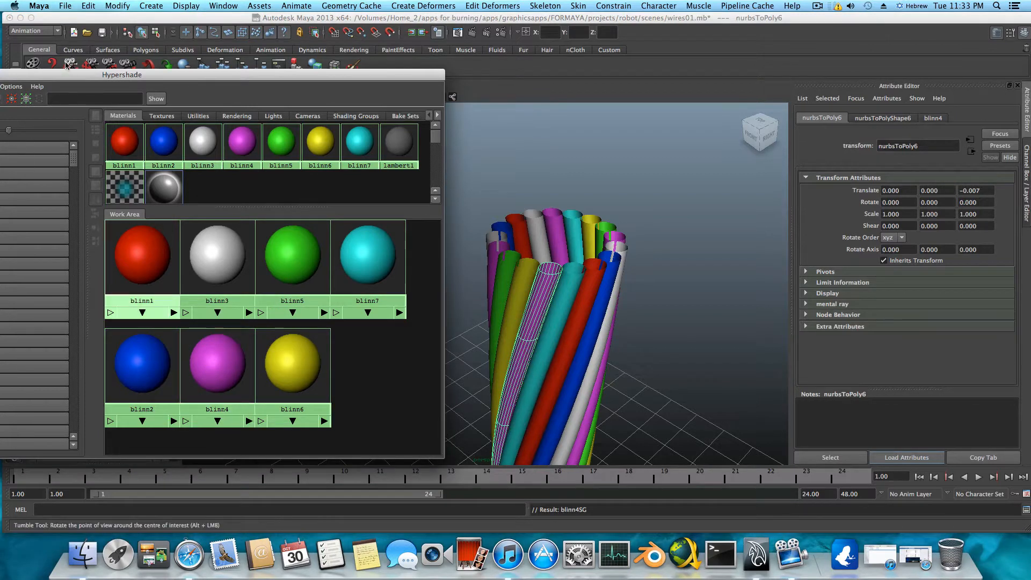
left_click_drag(66, 75, 242, 85)
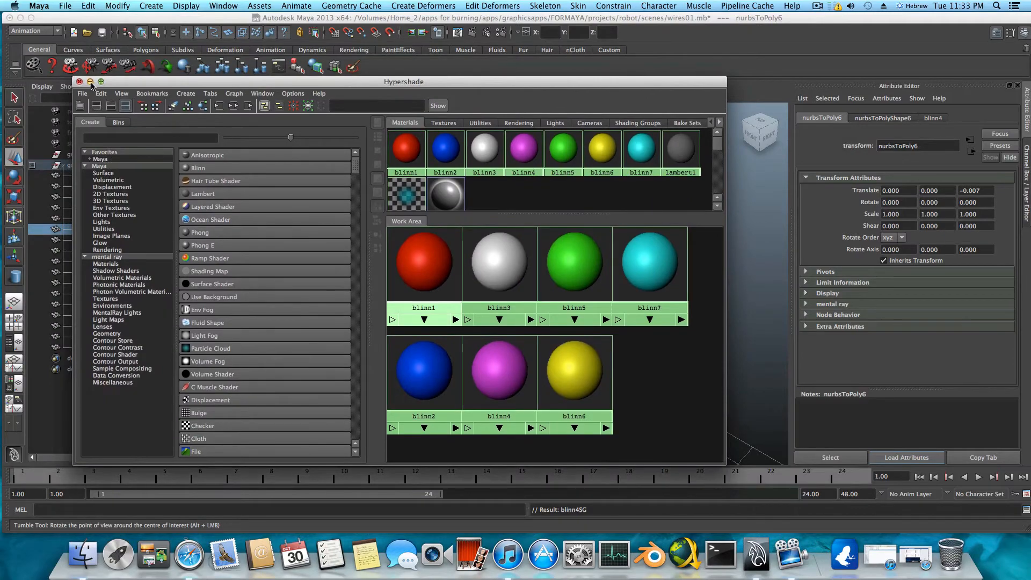
left_click(90, 81)
Select all seventeen nurbsToPoly wires and combine them into a single polygon mesh.
left_click_drag(514, 303, 492, 357, "alt")
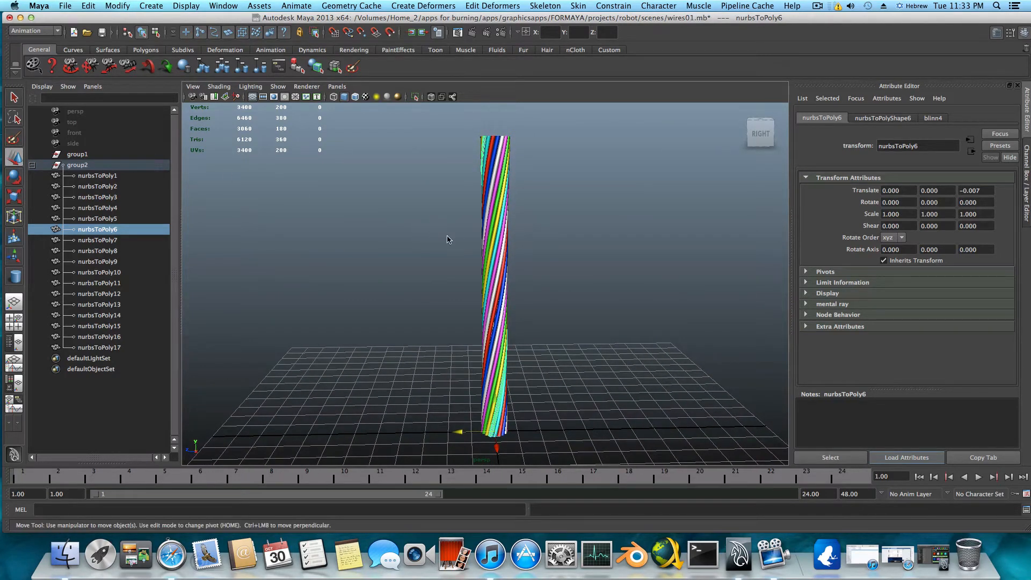
left_click_drag(567, 264, 570, 265)
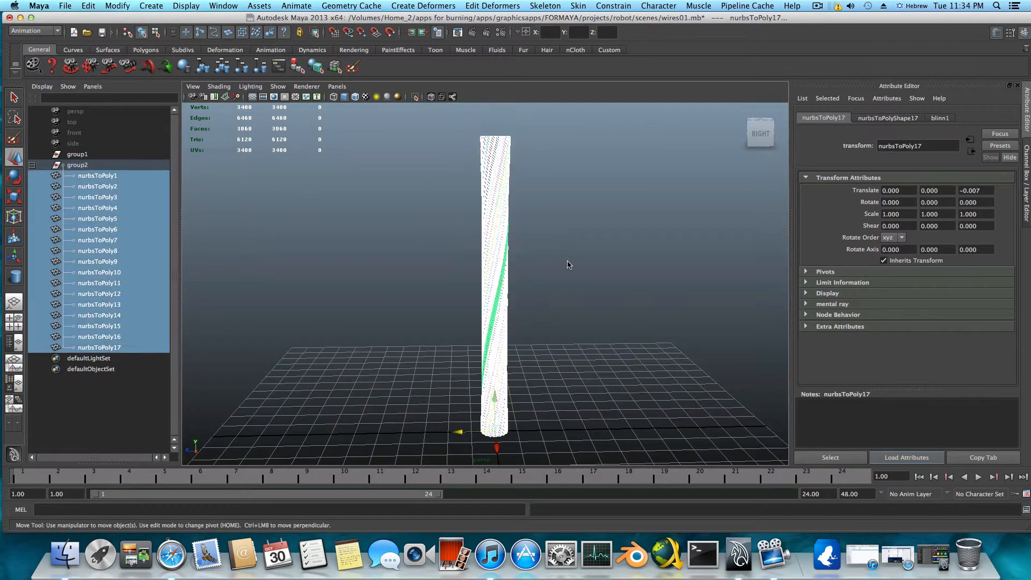
left_click(41, 31)
left_click(24, 47)
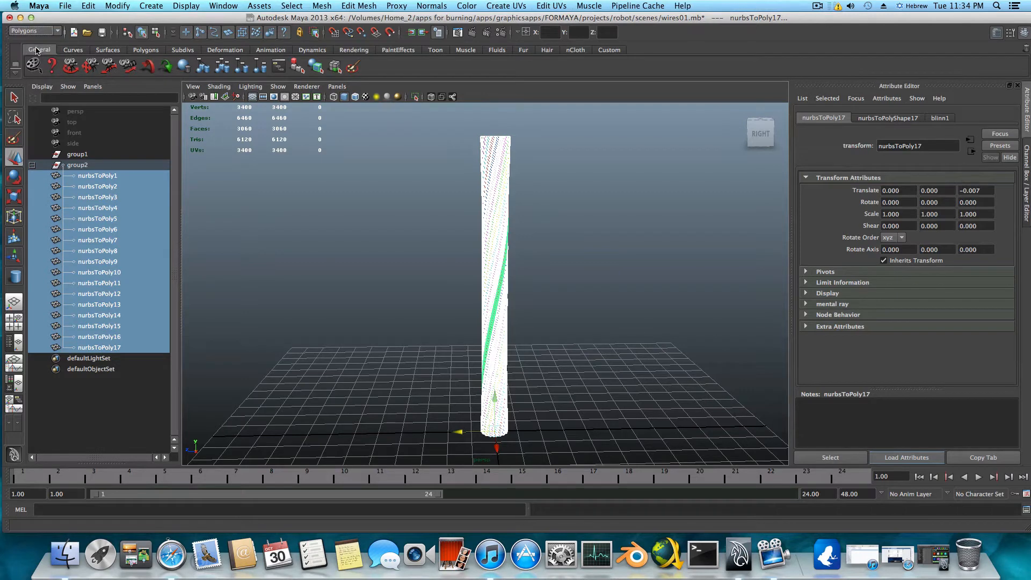
left_click(324, 6)
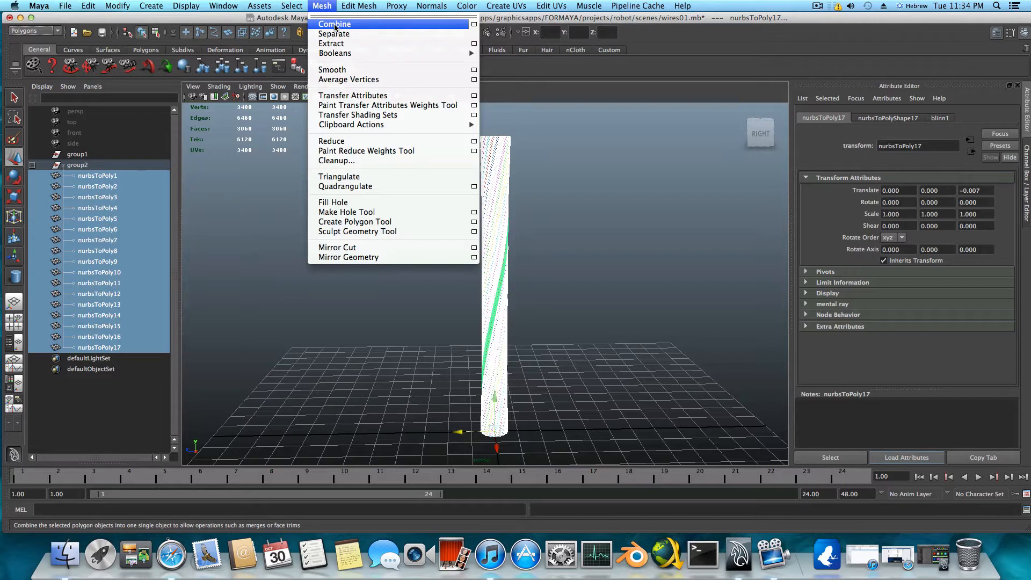
left_click(563, 170)
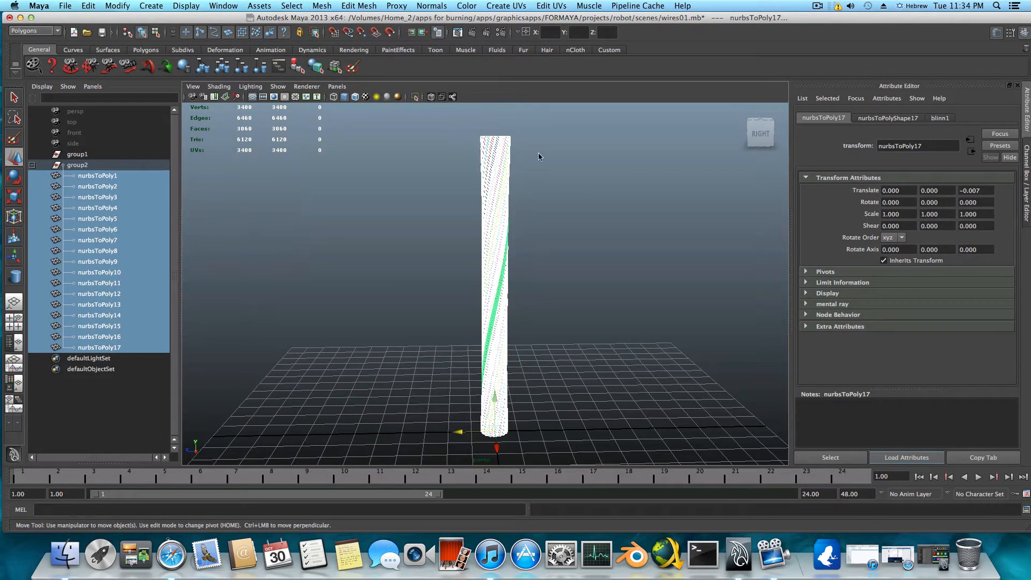
left_click(323, 6)
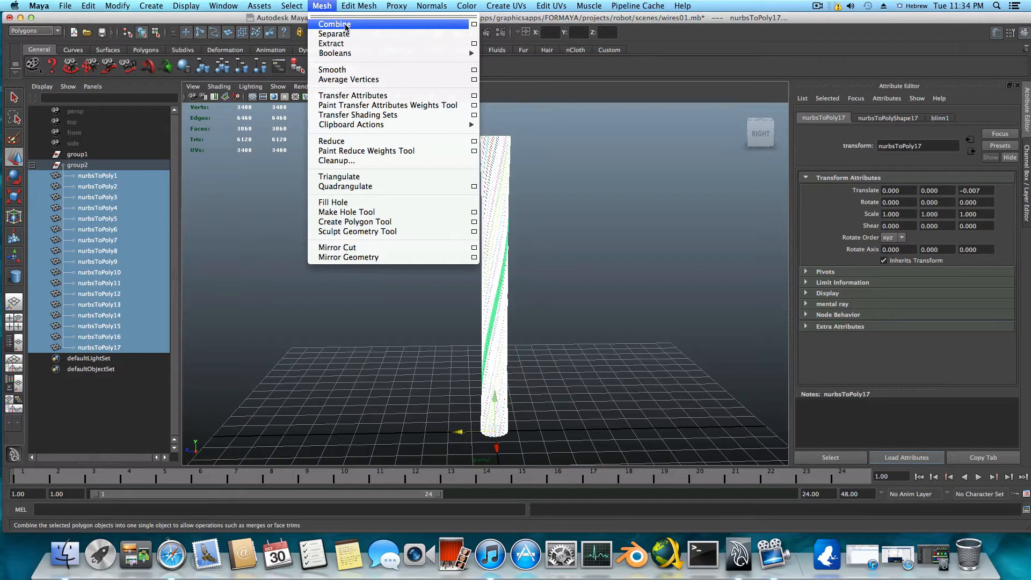
left_click(346, 25)
mouse_move(511, 234)
left_mouse_down("alt")
mouse_move(532, 258)
mouse_move(524, 290)
mouse_move(511, 231)
left_mouse_up("alt")
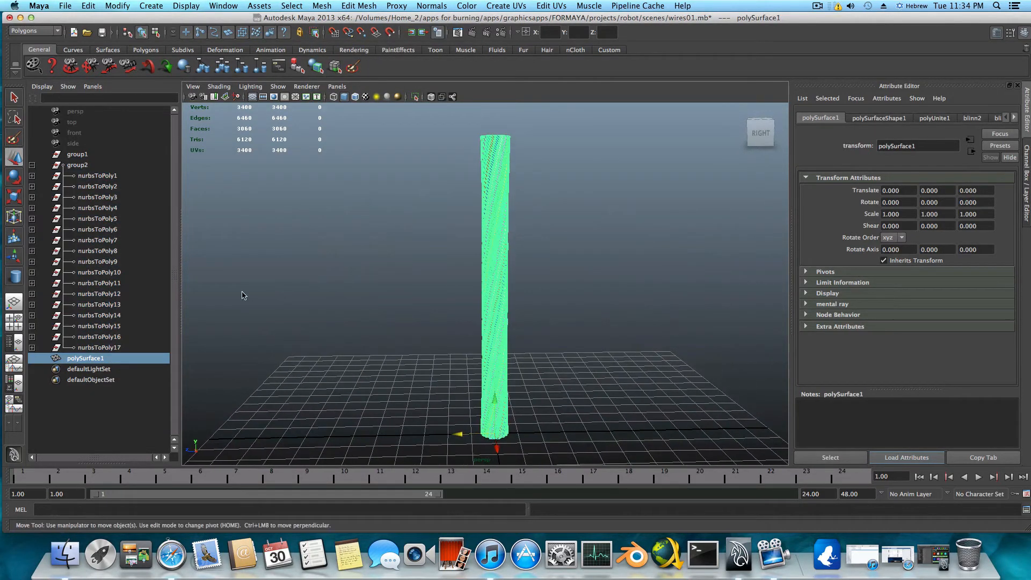
Rename the combined wire mesh as sindy in the Outliner.
left_click(79, 359)
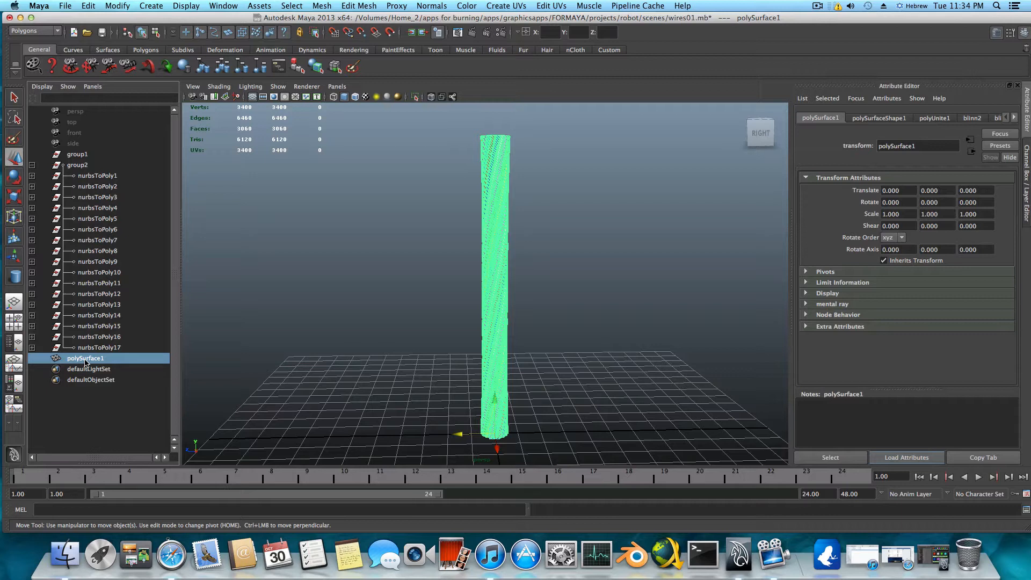
double_click(85, 360)
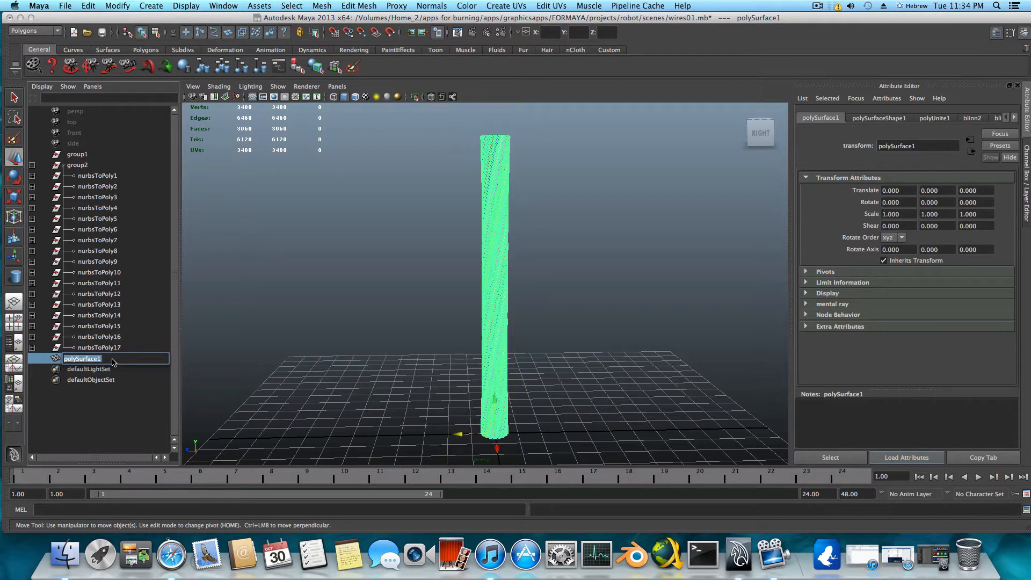
type("sindy")
key("Return")
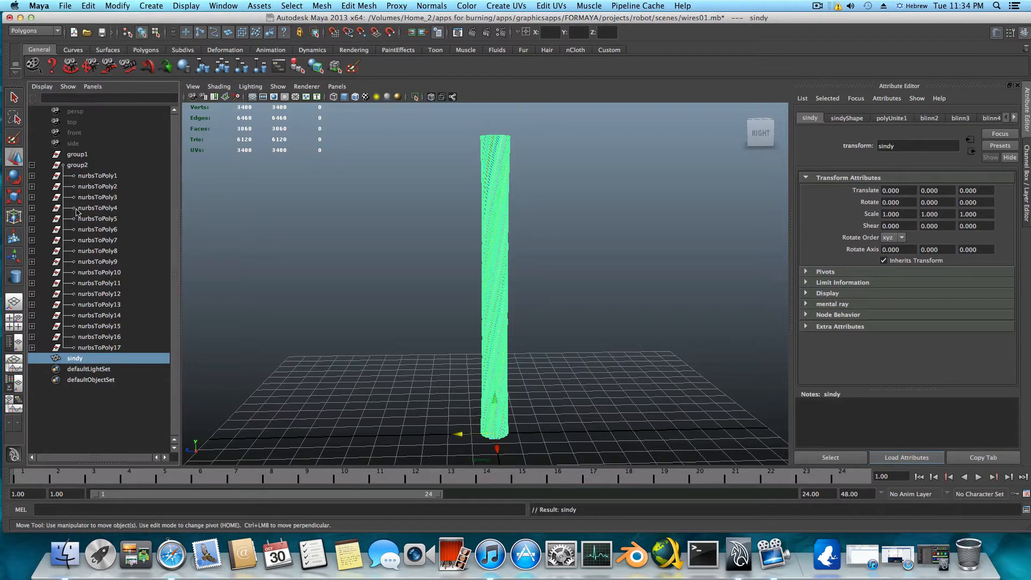
Try to delete group2 with its leftover nurbsToPoly nodes, and undo the deletion.
left_click_drag(77, 167, 99, 344)
key("Delete")
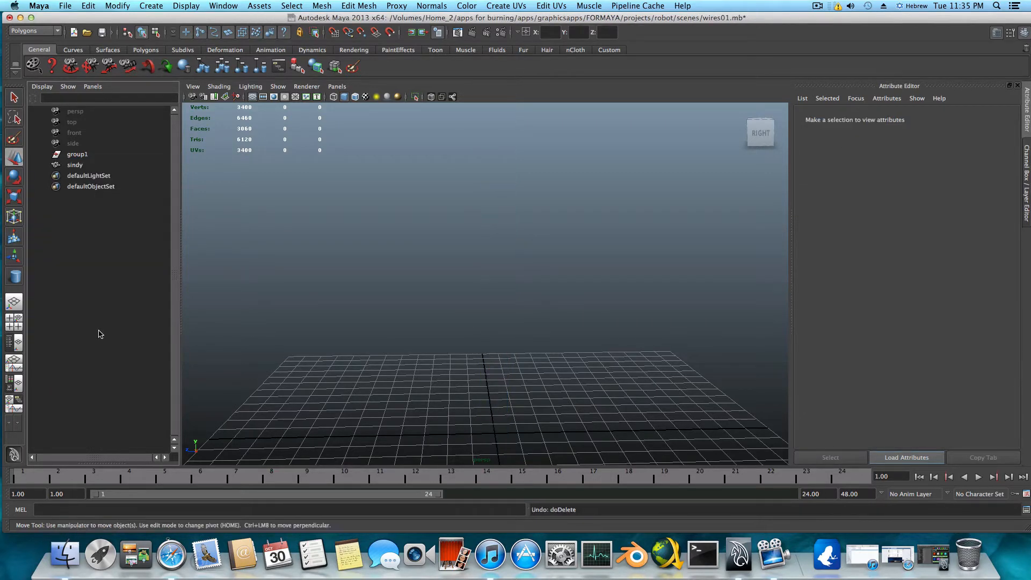
key("ctrl+z")
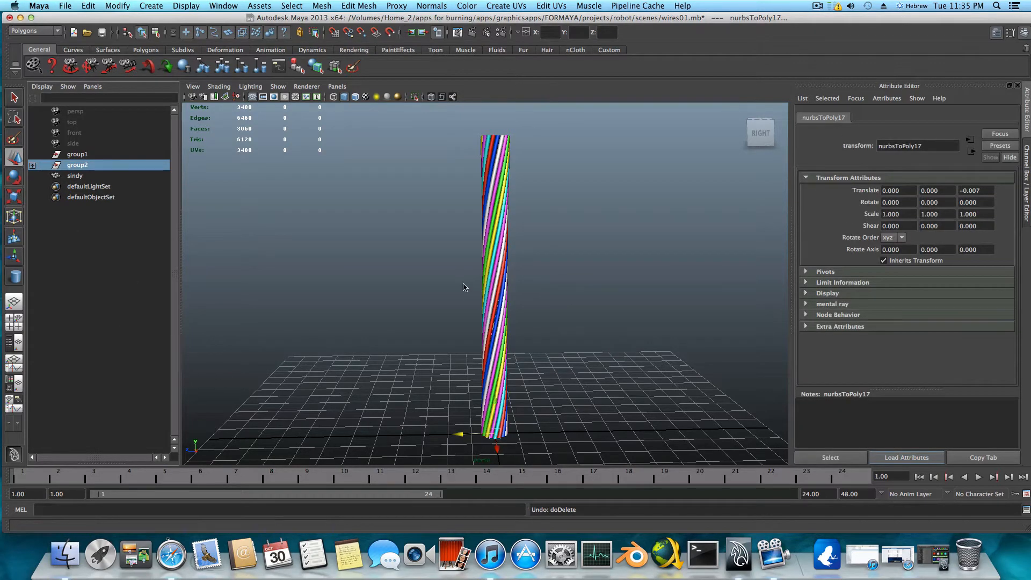
Select the combined mesh sindy and freeze its transformations.
left_click_drag(465, 288, 469, 288, "alt")
right_click_drag(469, 289, 506, 289, "alt")
left_click_drag(507, 288, 509, 296, "alt")
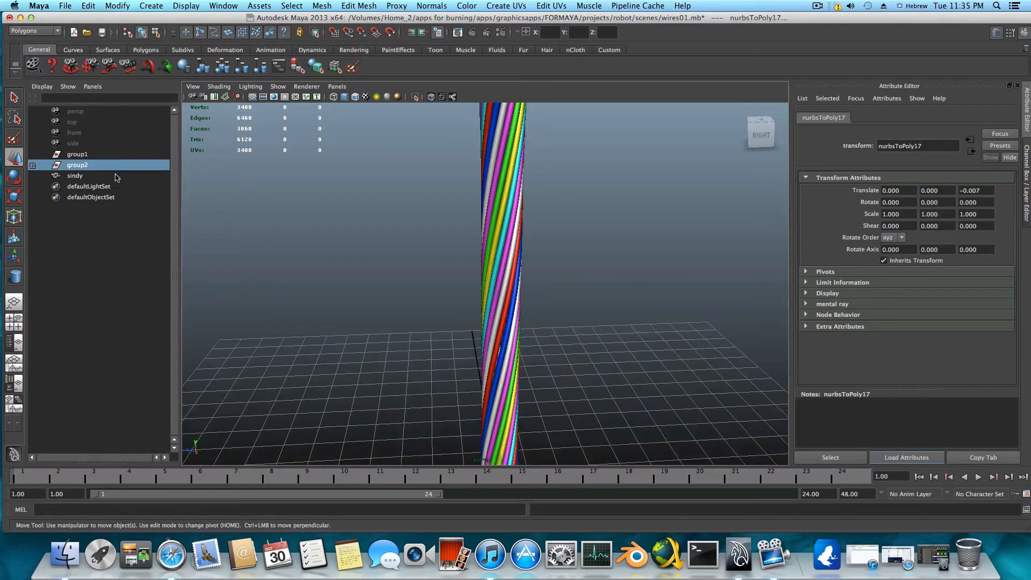
key("f")
left_click_drag(481, 263, 525, 272, "alt")
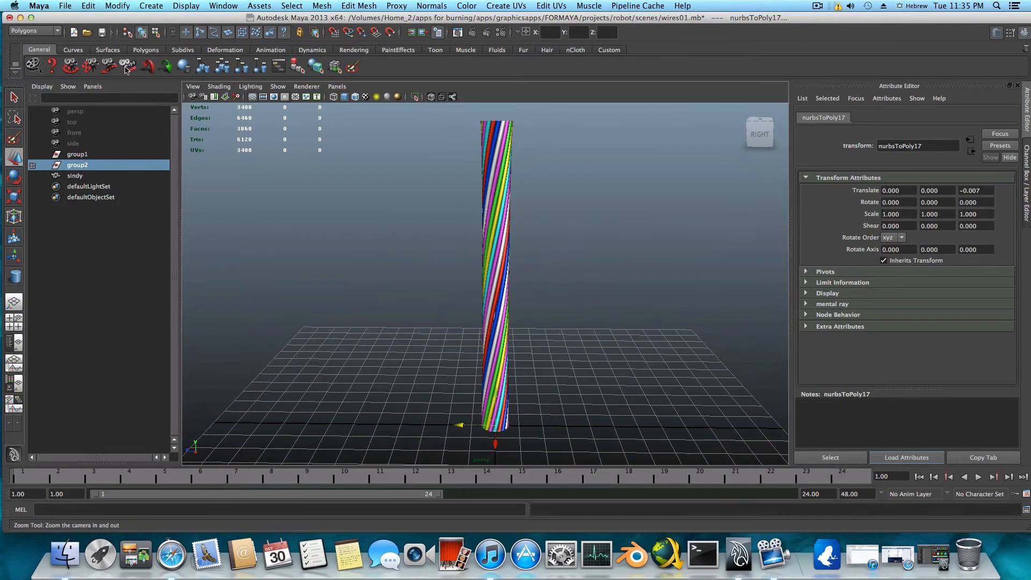
left_click(117, 5)
left_click(78, 179)
left_click(75, 176)
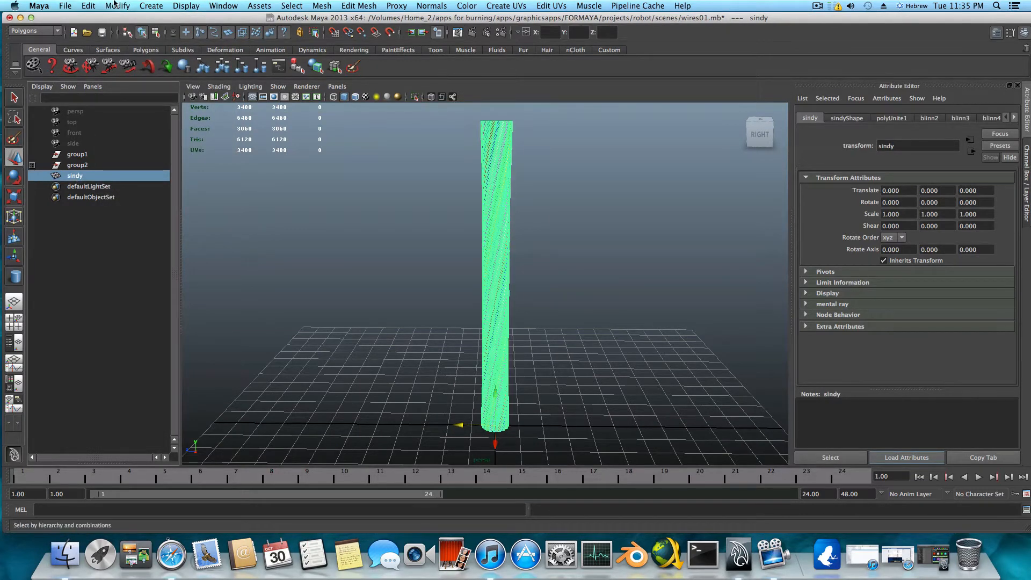
left_click(118, 5)
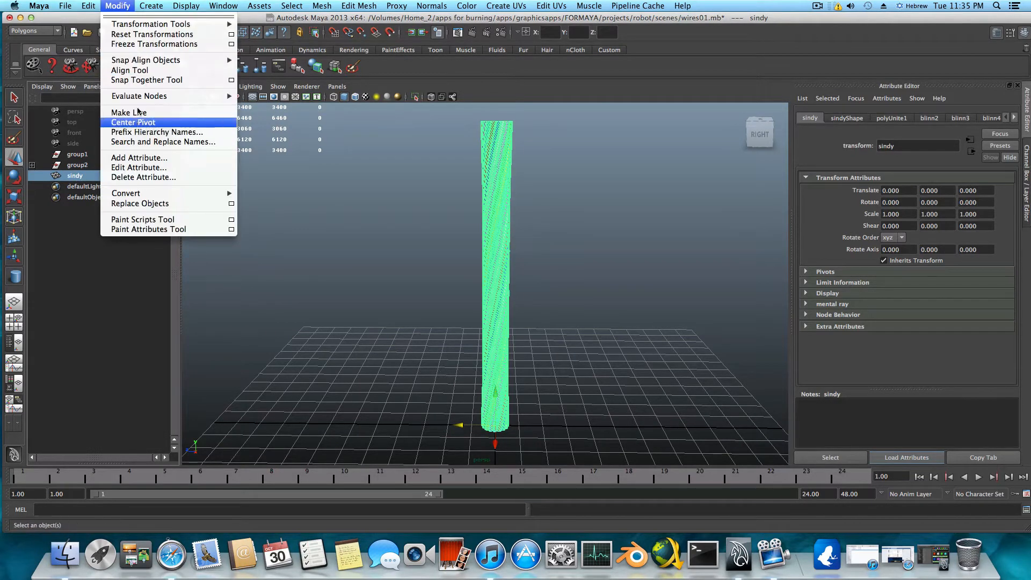
left_click(154, 44)
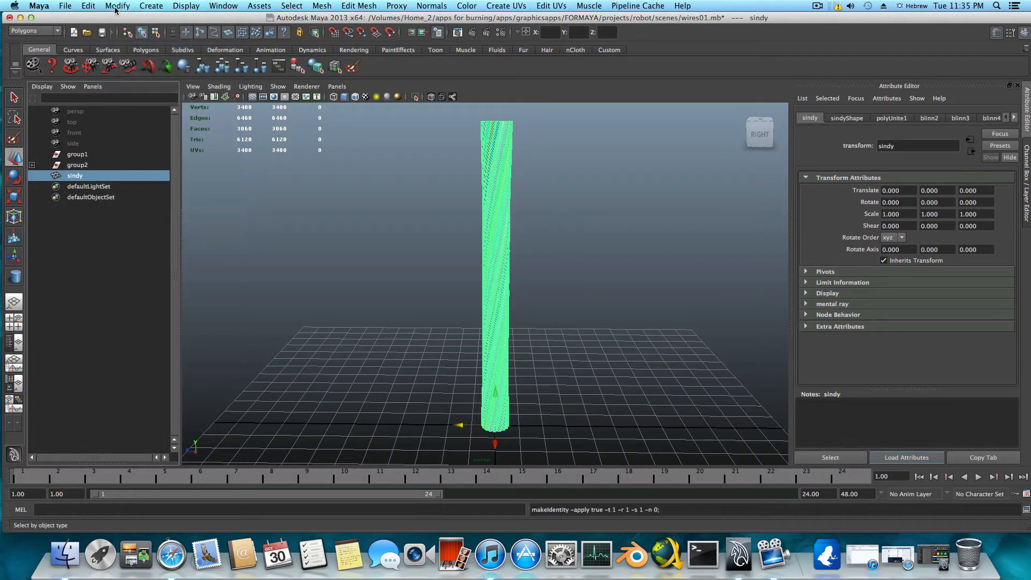
Center the pivot of the combined mesh sindy.
left_click(116, 6)
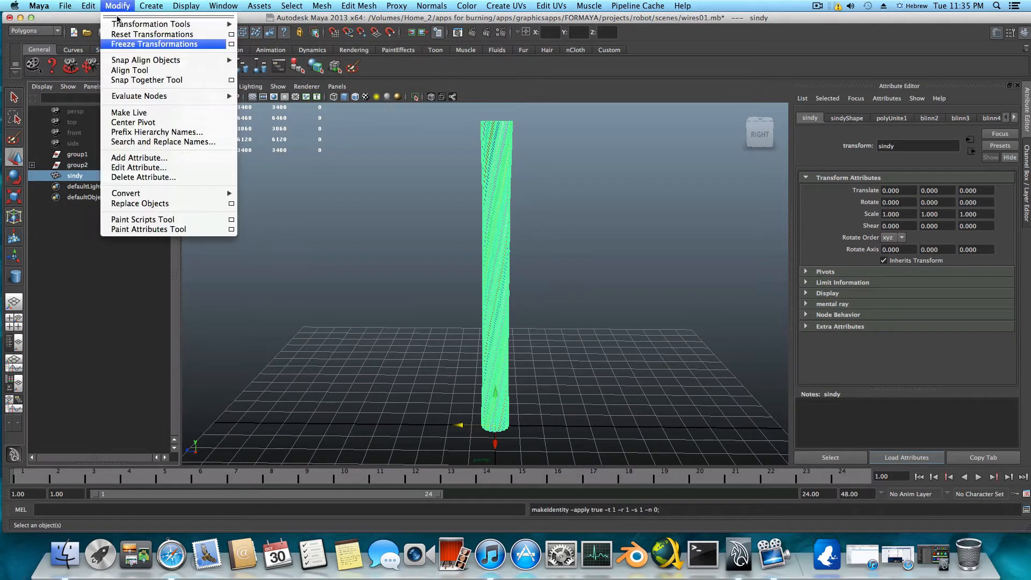
left_click(150, 124)
left_click_drag(512, 280, 472, 276, "alt")
right_click_drag(473, 276, 595, 291, "alt")
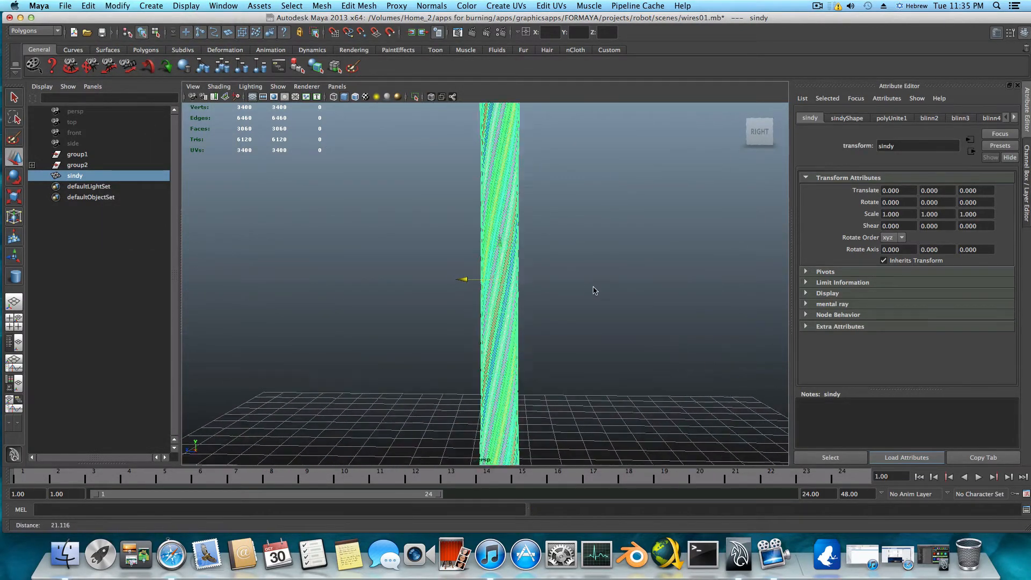
left_click_drag(594, 291, 558, 314, "alt")
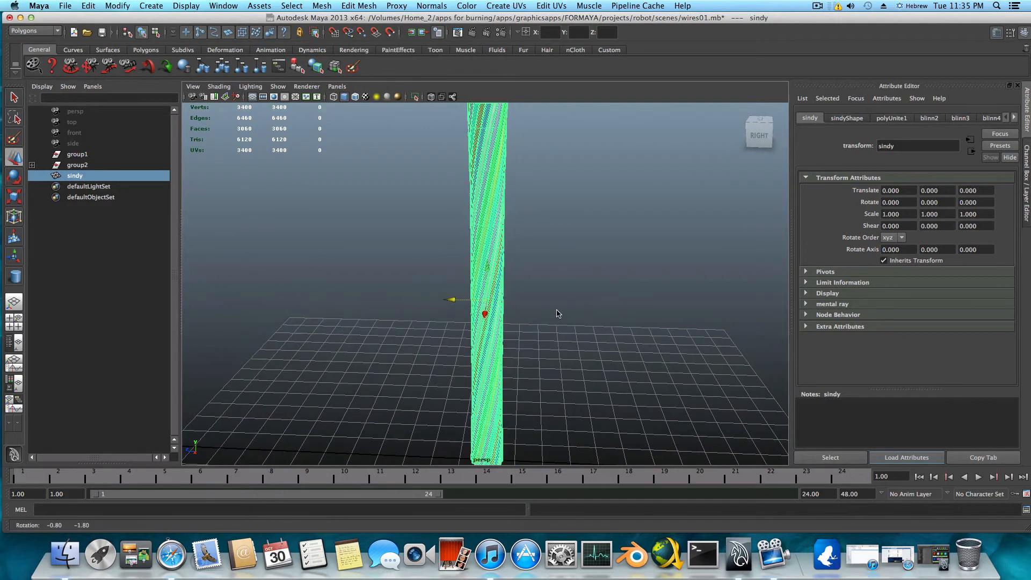
scroll(672, 382, "down", 3)
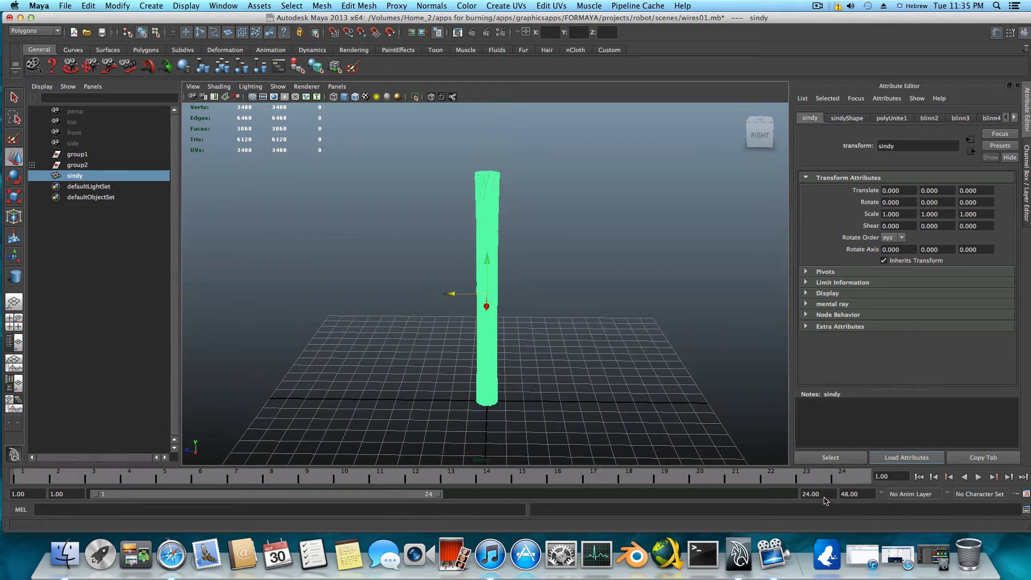
Set the playback range's end time to 100 and preview the timeline, returning to frame 1.
left_click_drag(826, 495, 800, 497)
key("BackSpace")
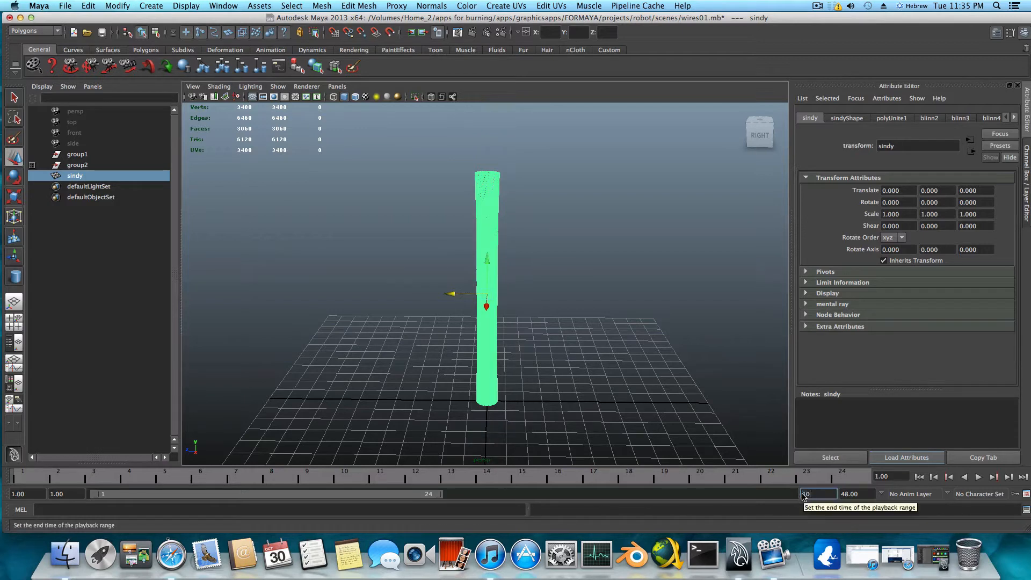
type("100")
key("Return")
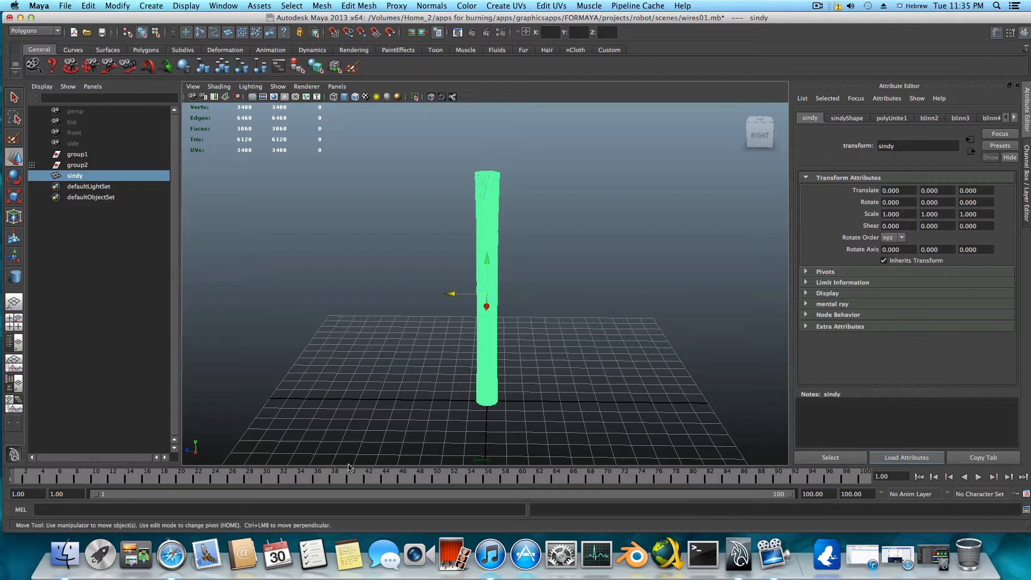
key("alt+v")
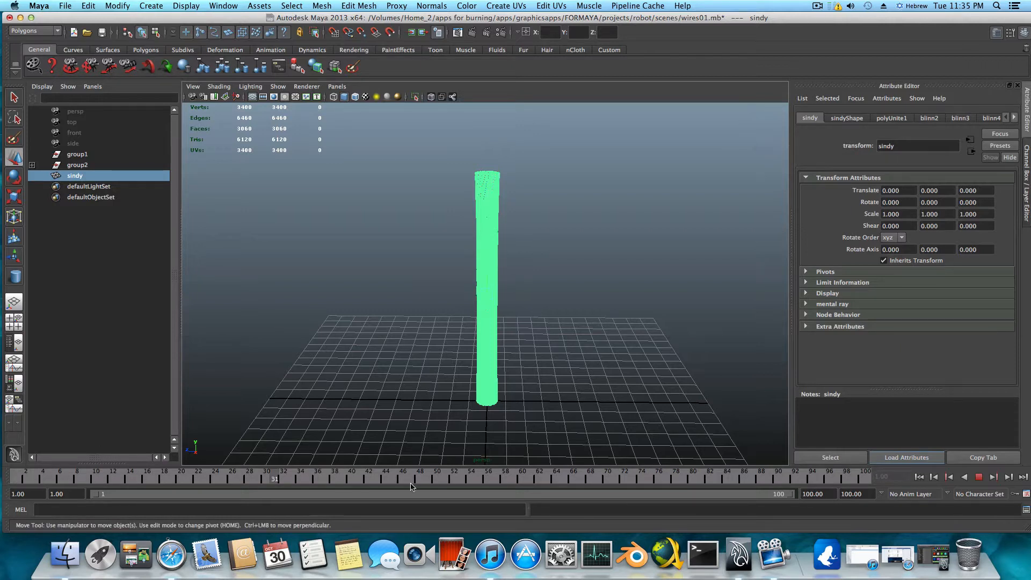
left_click_drag(180, 476, 6, 467)
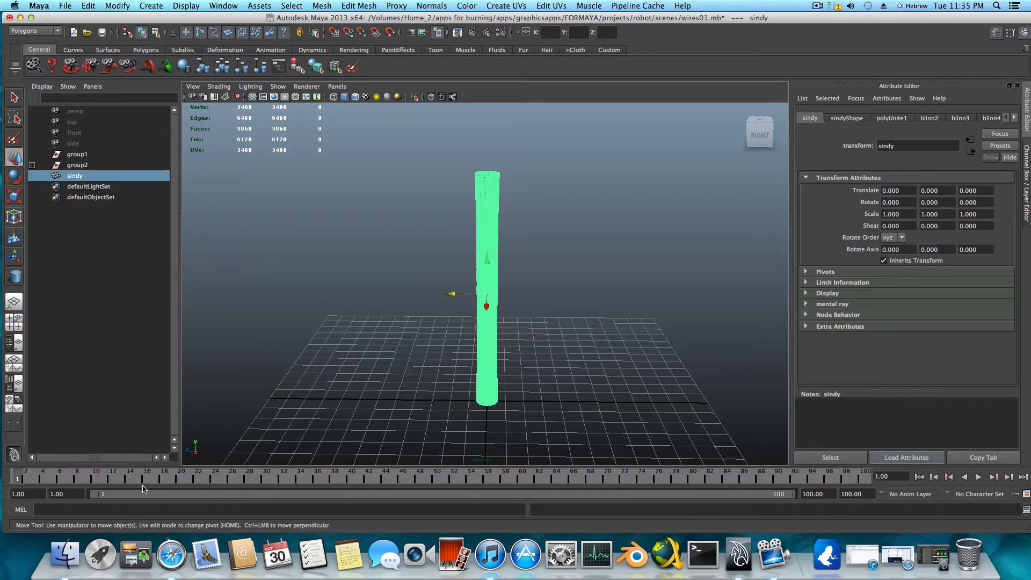
left_click(823, 497)
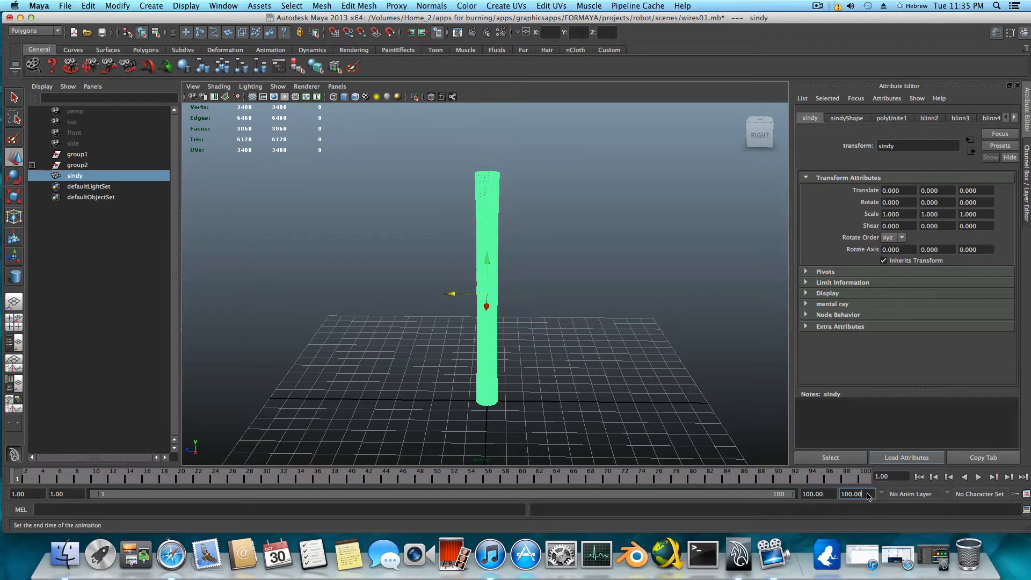
left_click_drag(834, 495, 792, 496)
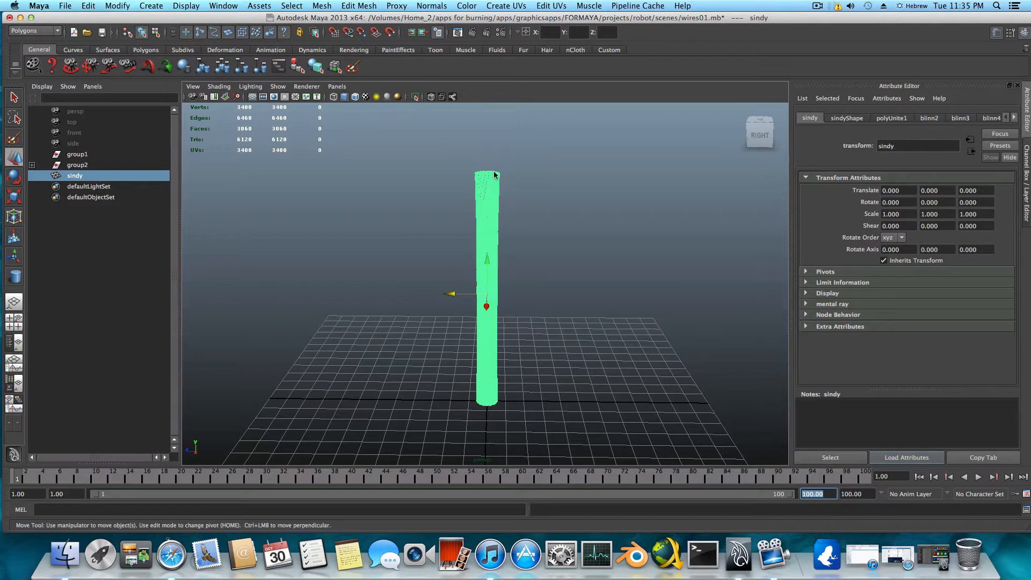
Open the Expression Editor for the mesh sindy and place its window beside the model.
left_click(68, 177)
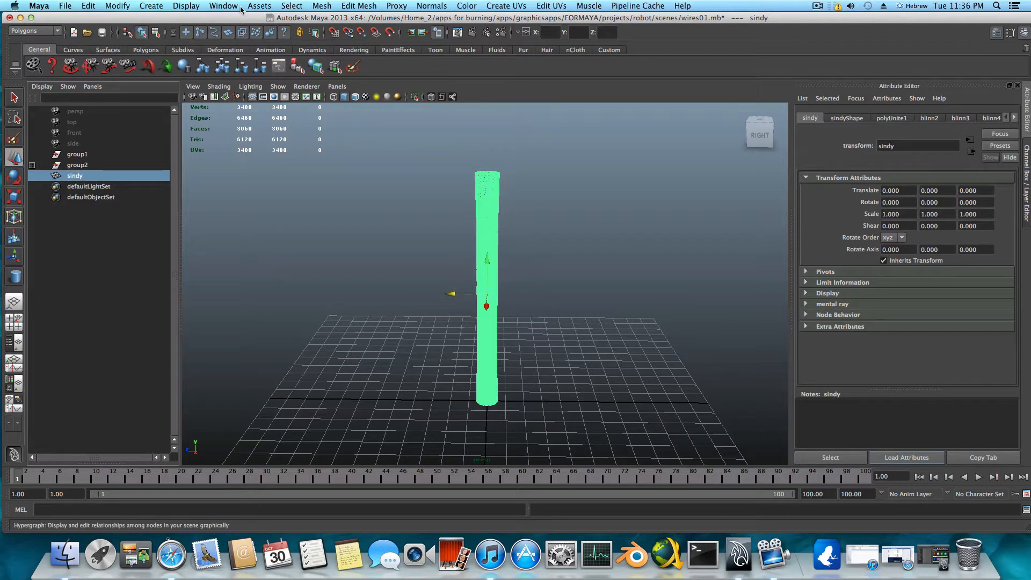
left_click(220, 7)
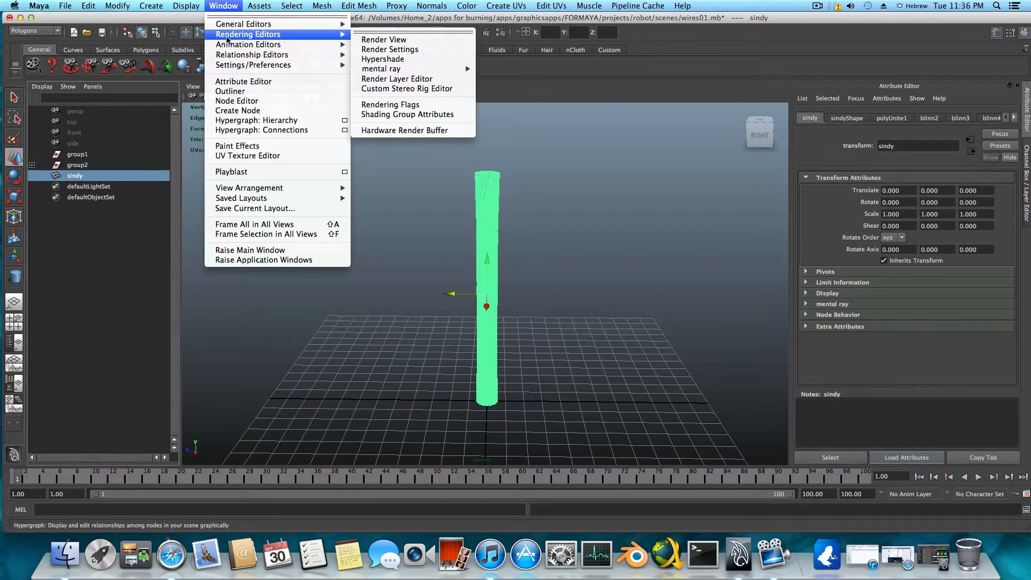
mouse_move(272, 45)
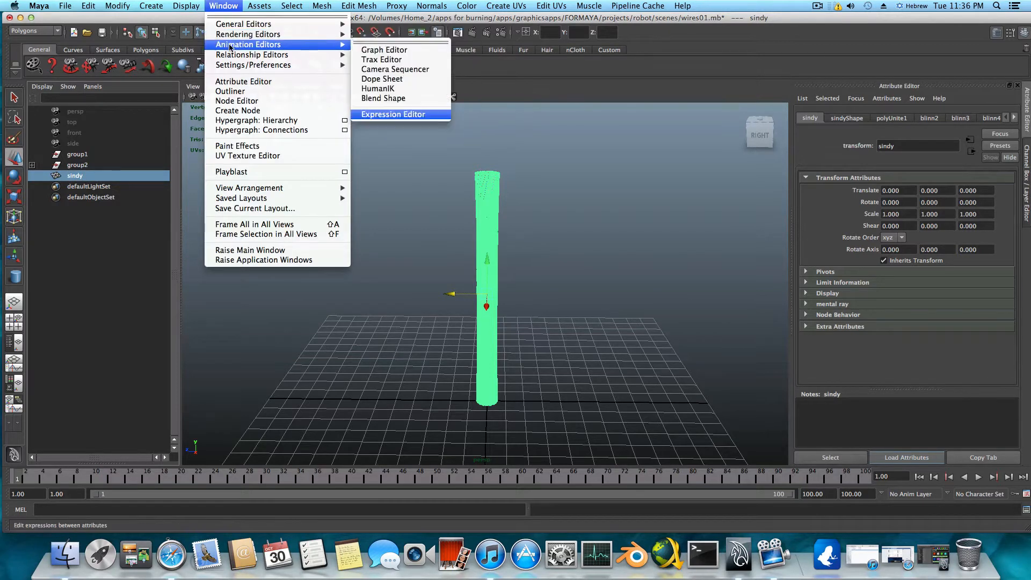
left_click(390, 115)
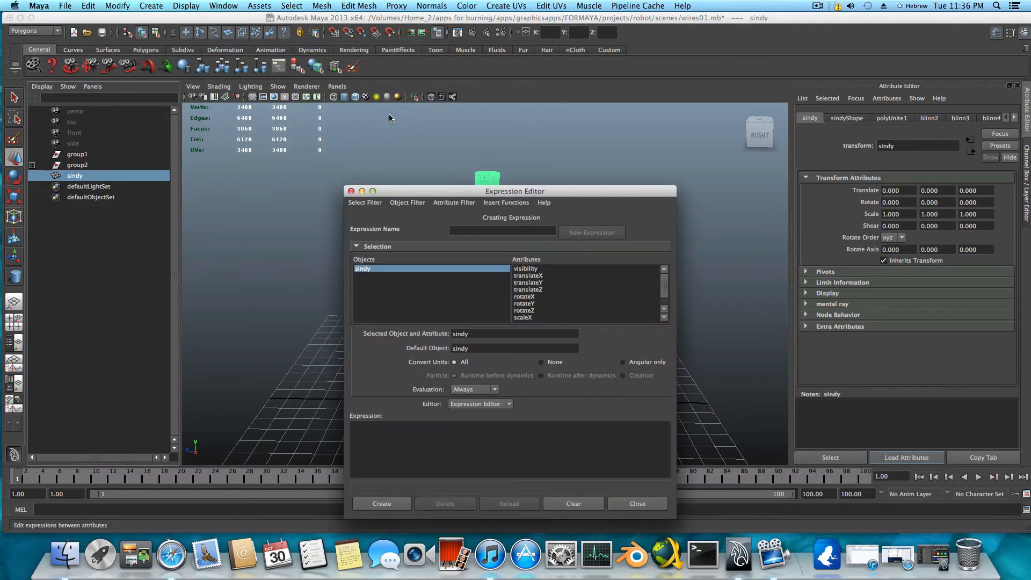
left_click_drag(463, 188, 769, 99)
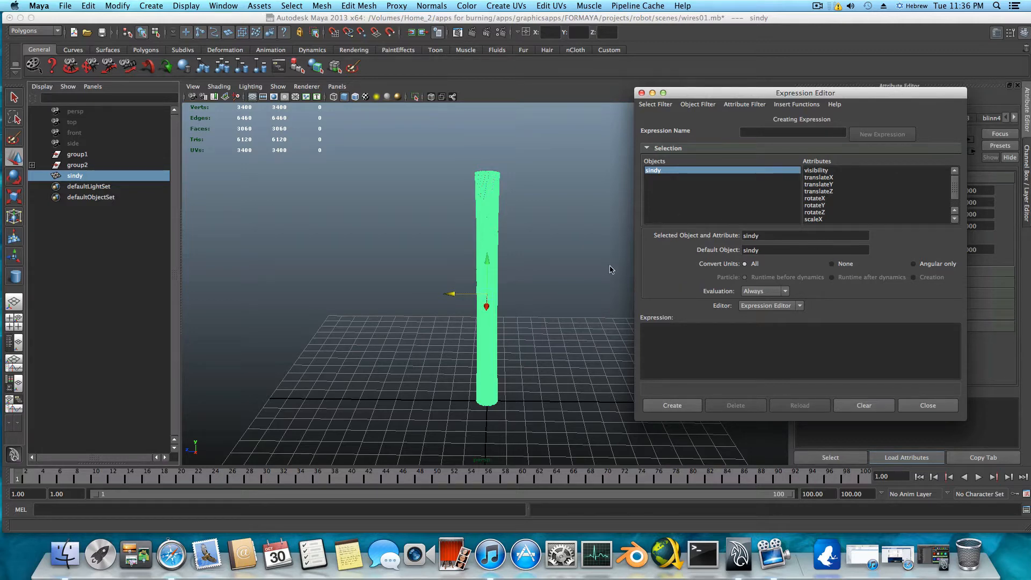
mouse_move(493, 247)
left_mouse_down("alt")
mouse_move(538, 253)
mouse_move(485, 254)
left_mouse_up("alt")
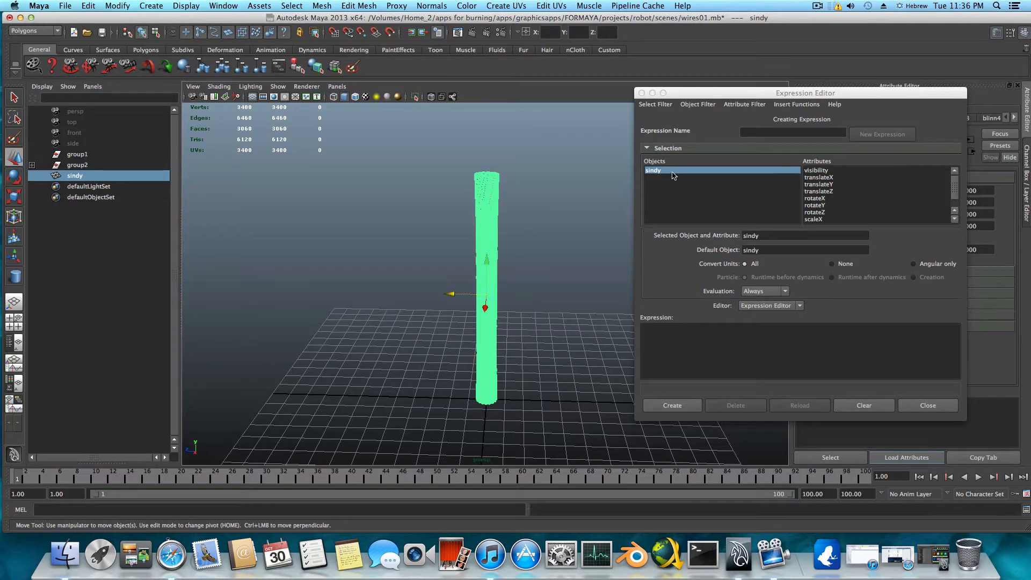
left_click_drag(701, 94, 601, 91)
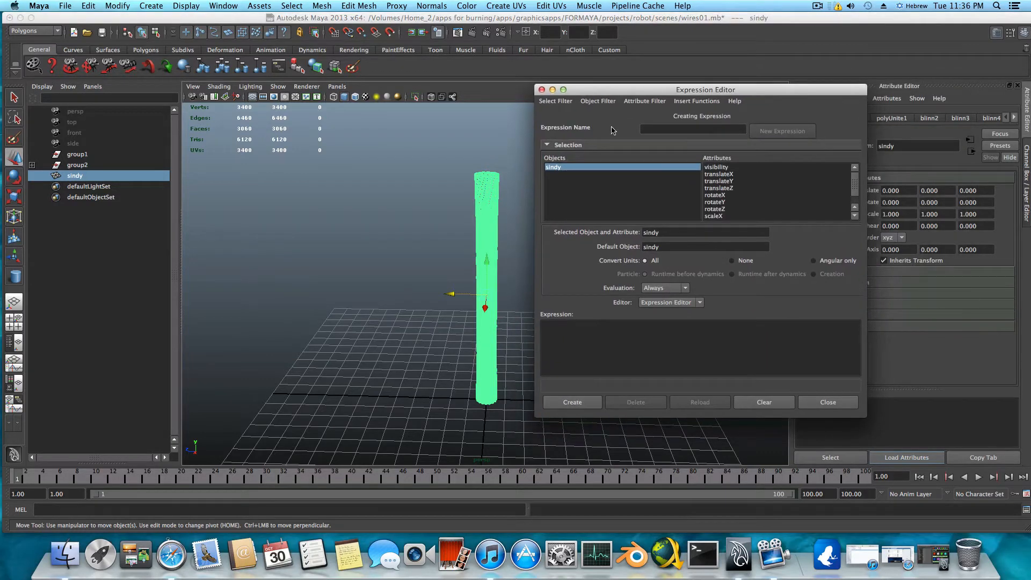
Pick the rotateY attribute of sindy as the one the new expression controls.
left_click(548, 102)
left_click(547, 103)
left_click(600, 169)
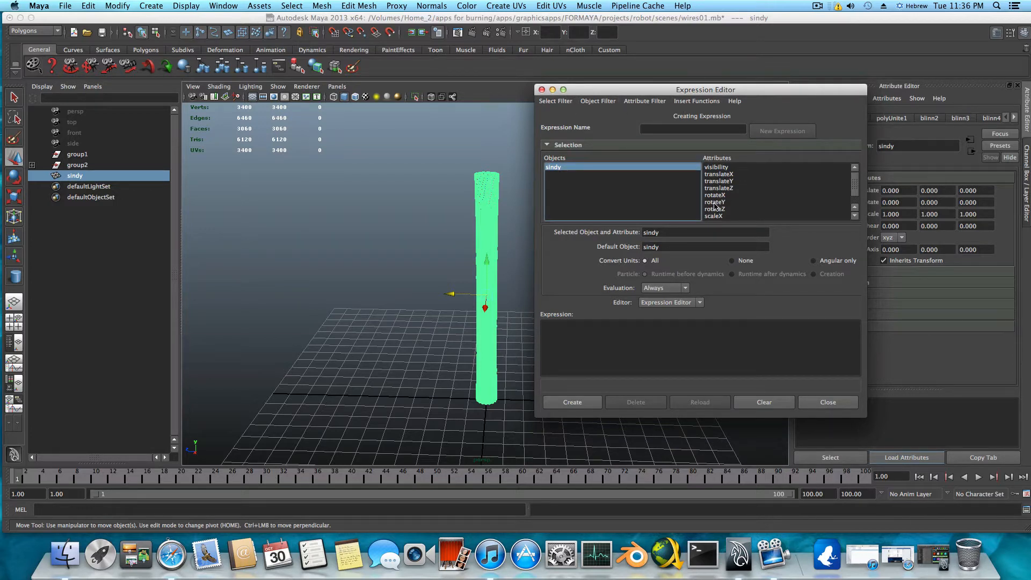
left_click(713, 203)
scroll(713, 204, "down", 1)
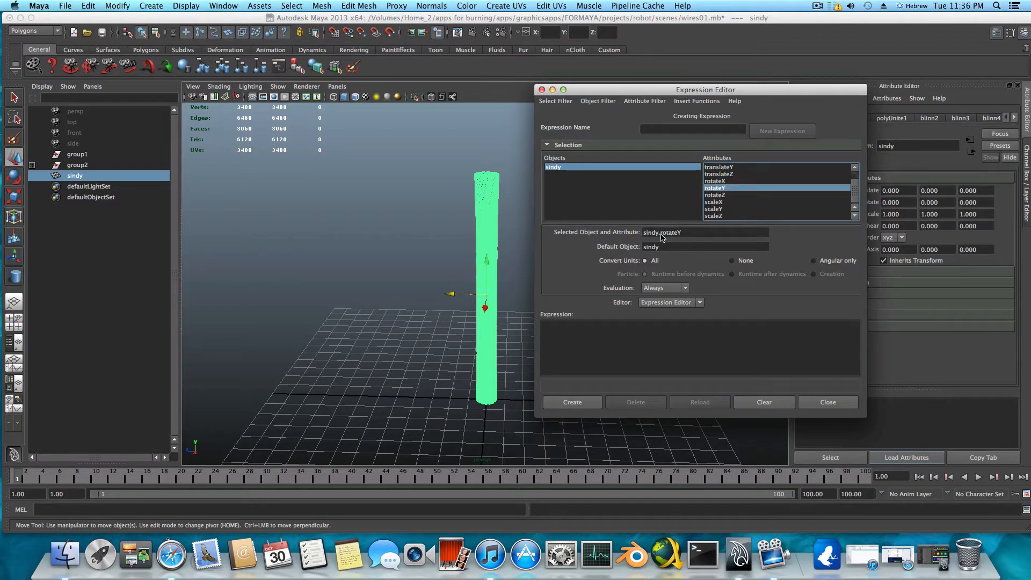
left_click(714, 181)
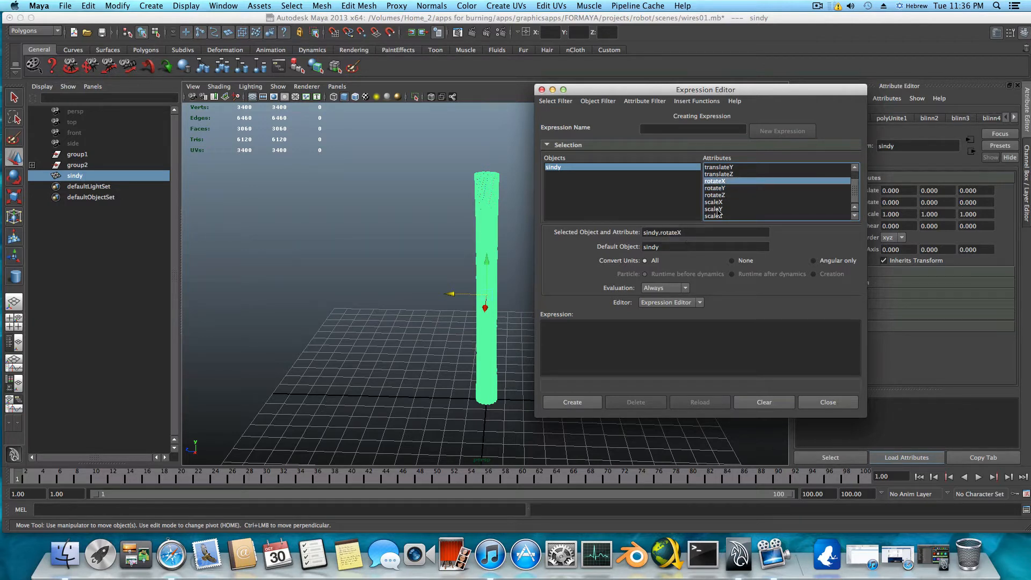
left_click(725, 189)
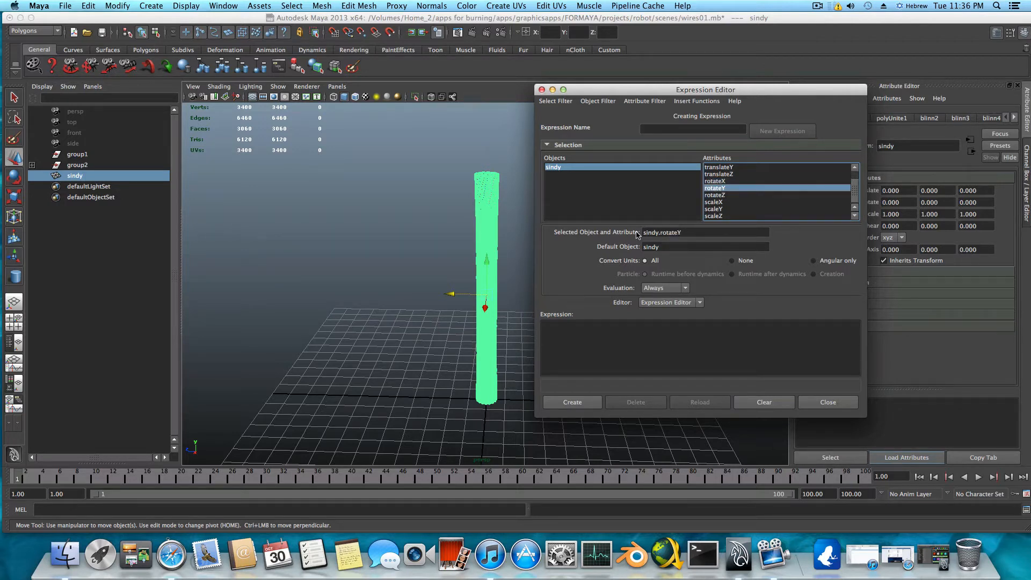
Create the expression "sindy.rotateY = time * 400" and close the Expression Editor.
left_click_drag(689, 232, 635, 237)
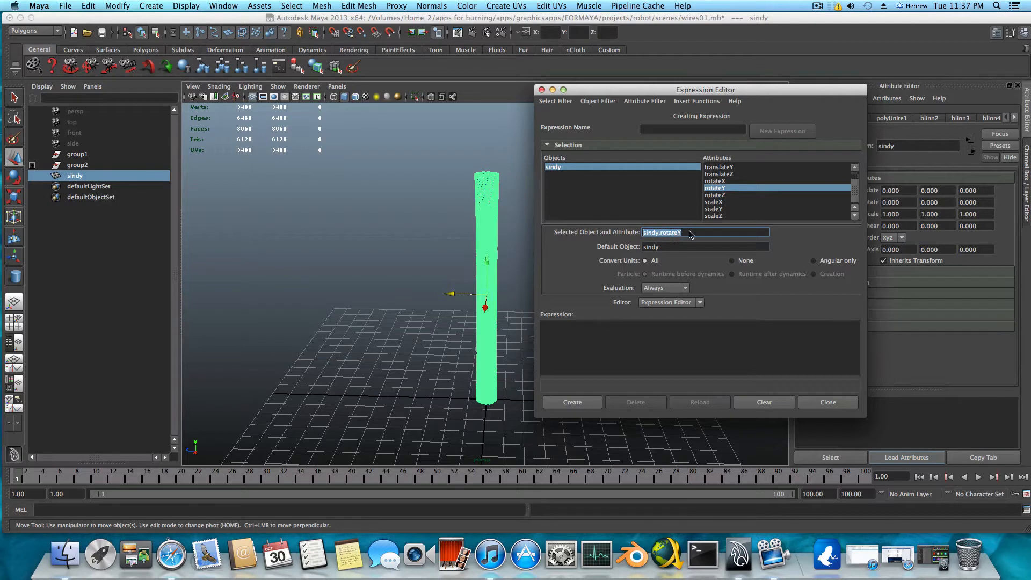
left_click_drag(691, 232, 599, 336)
left_click(601, 330)
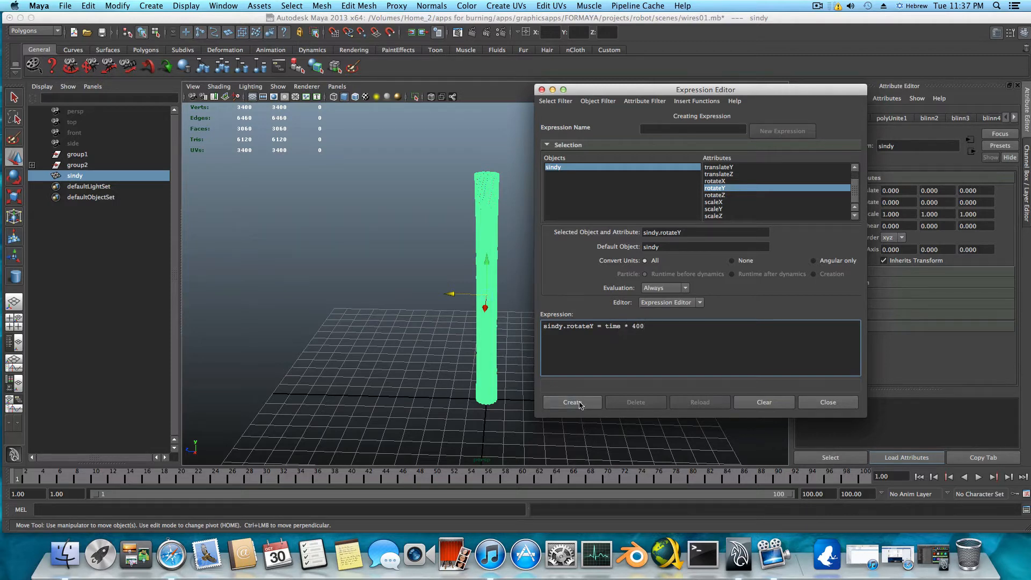
left_click(572, 403)
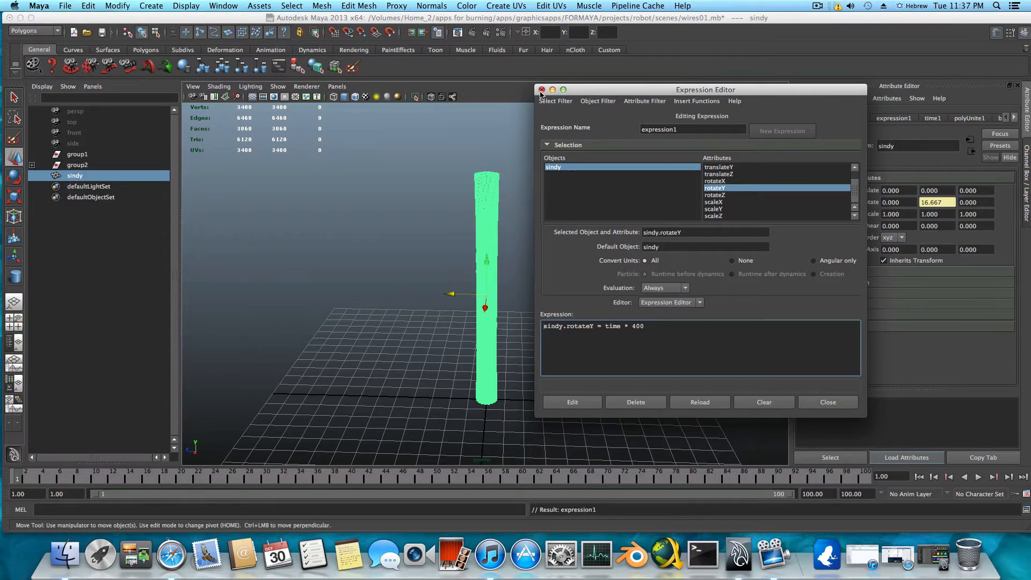
left_click(828, 402)
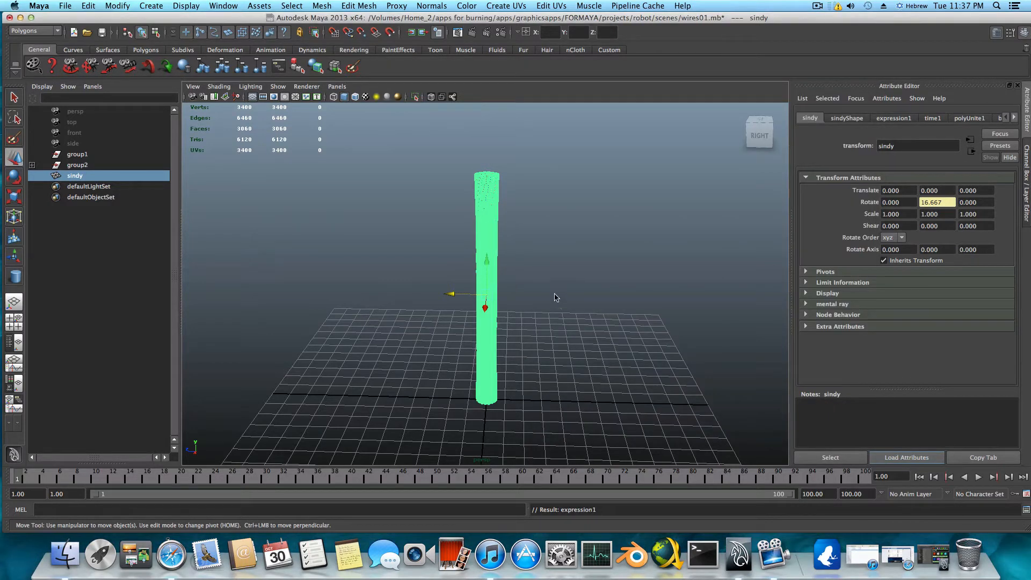
Deselect the mesh, play the animation to preview its rotation, stop it, and inspect the twisted wire column from the front.
left_click(542, 254)
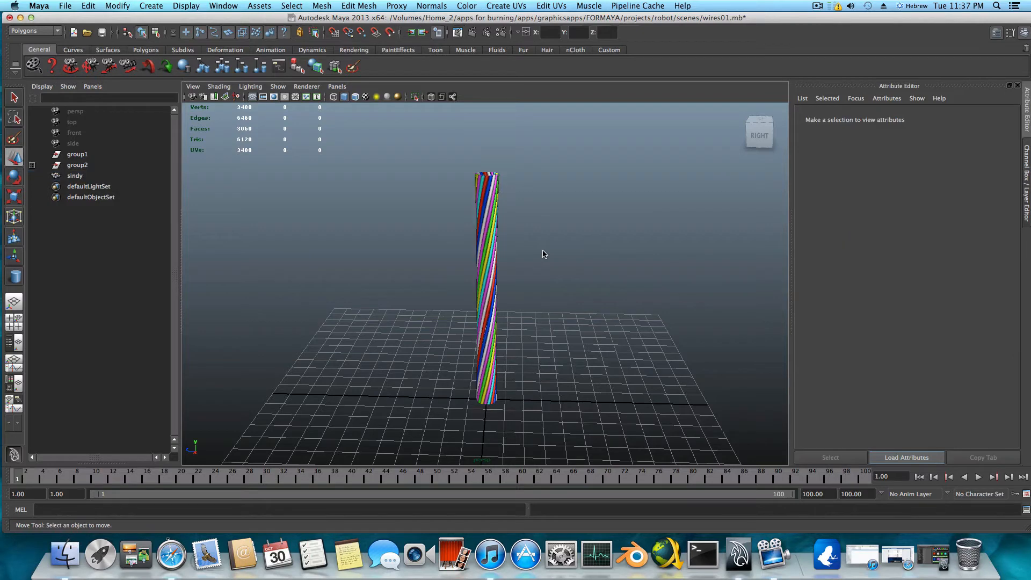
left_click_drag(539, 284, 557, 274, "alt")
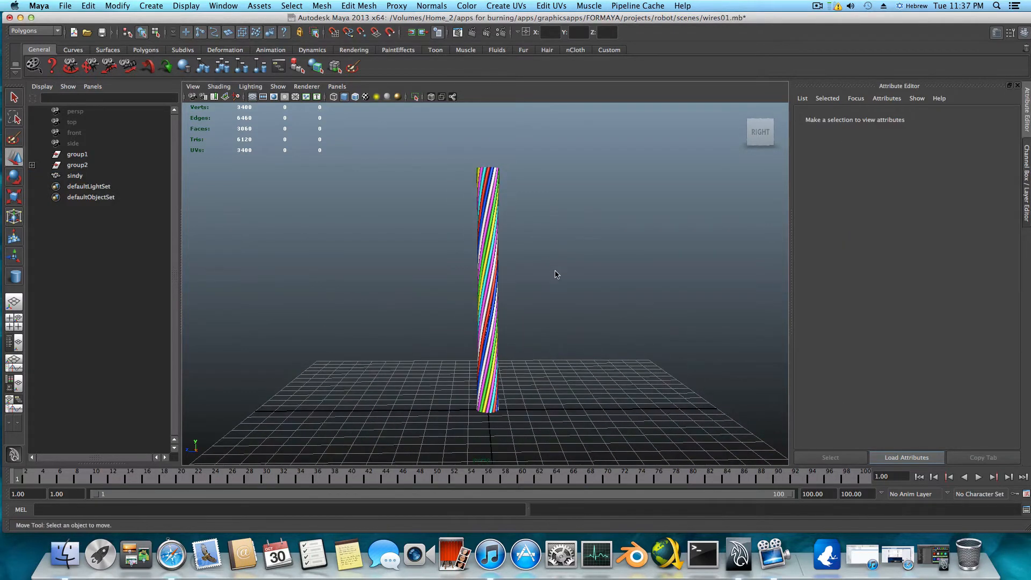
left_click(978, 478)
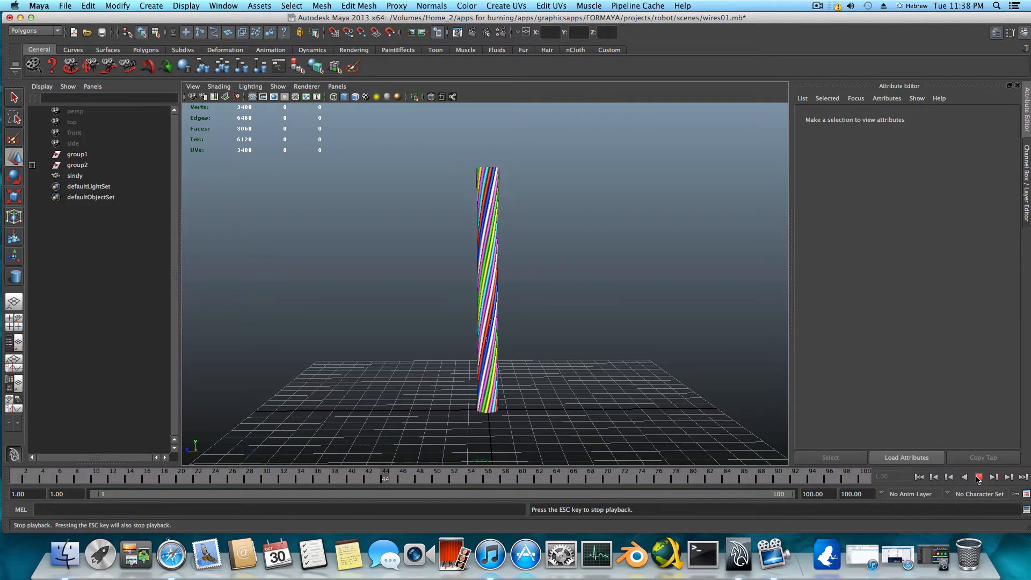
key("Escape")
left_click_drag(438, 181, 547, 250, "alt")
left_click_drag(547, 287, 510, 308, "alt")
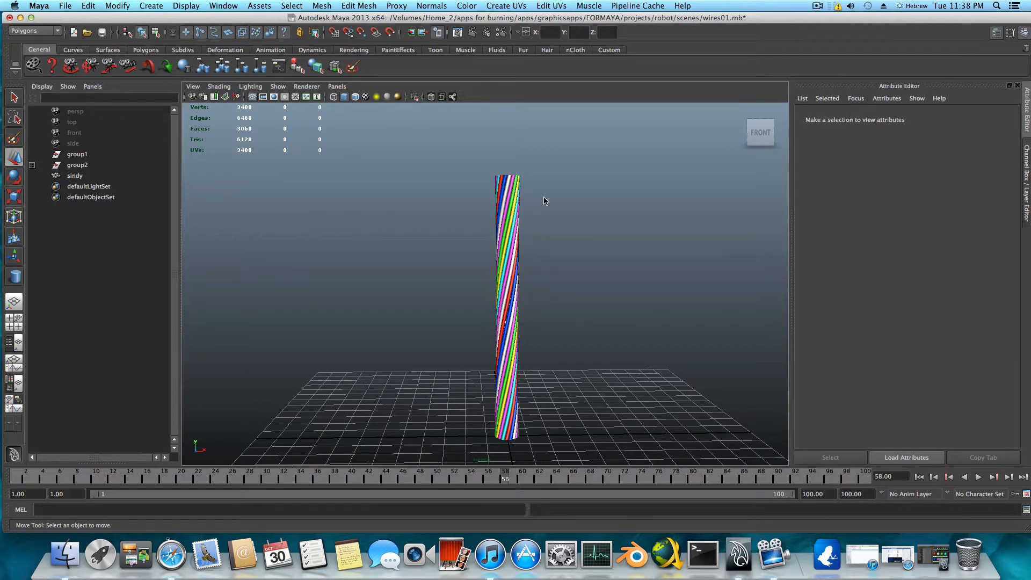
left_click_drag(543, 200, 514, 206, "alt")
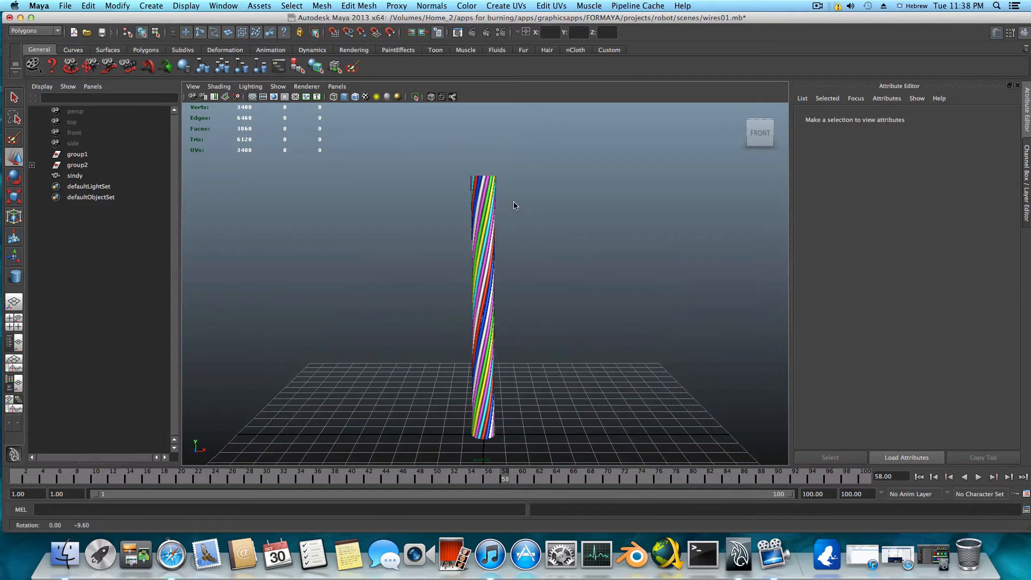
right_click_drag(472, 270, 525, 264, "alt")
middle_click_drag(524, 264, 537, 247, "alt")
right_click_drag(537, 247, 490, 254, "alt")
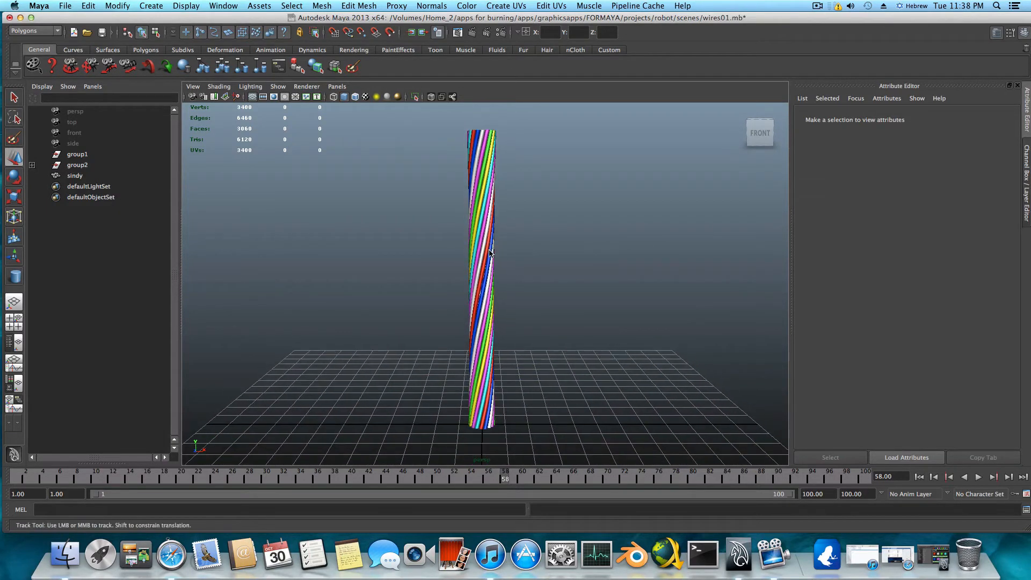
left_click_drag(490, 254, 420, 267, "alt")
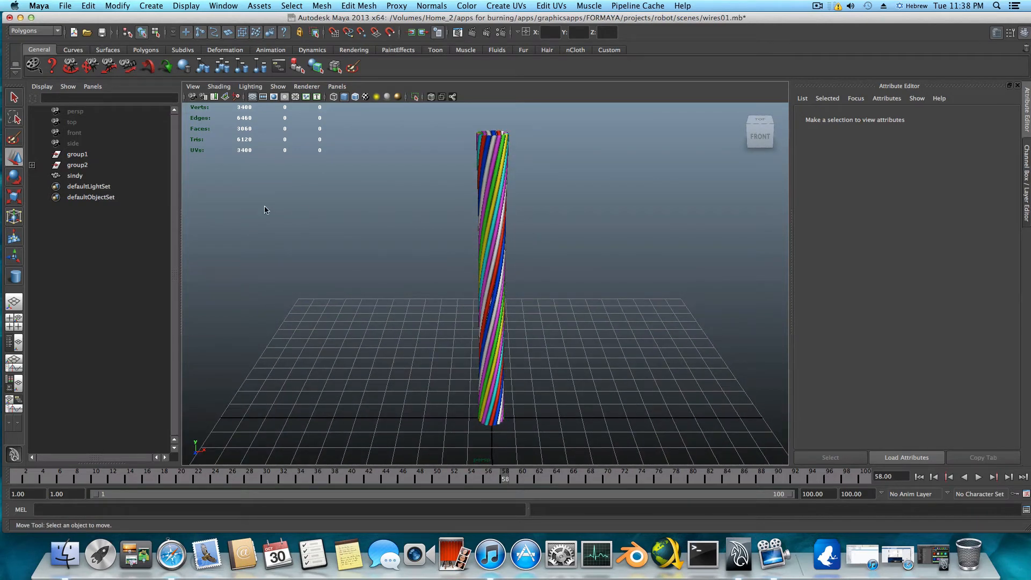
Expand the perspective view over the outliner with nothing selected, and switch the layout to Two Panes Side by Side.
left_click(75, 176)
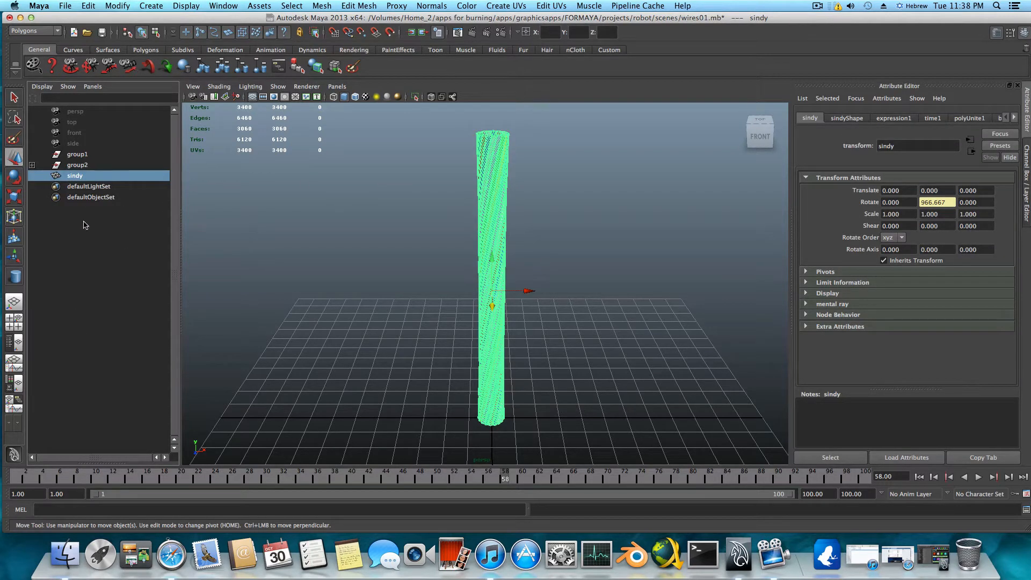
left_click(12, 347)
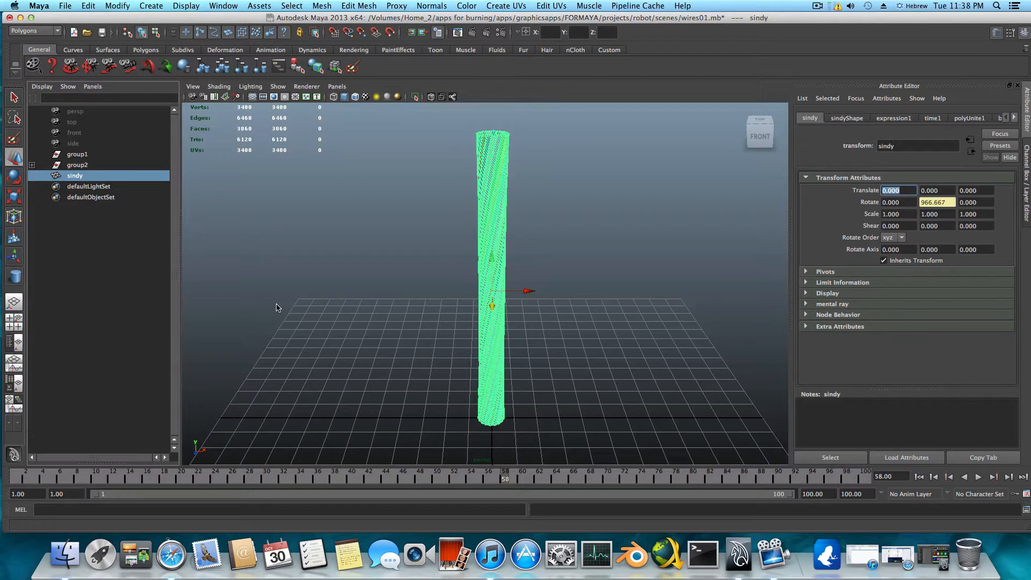
left_click(304, 274)
key("space")
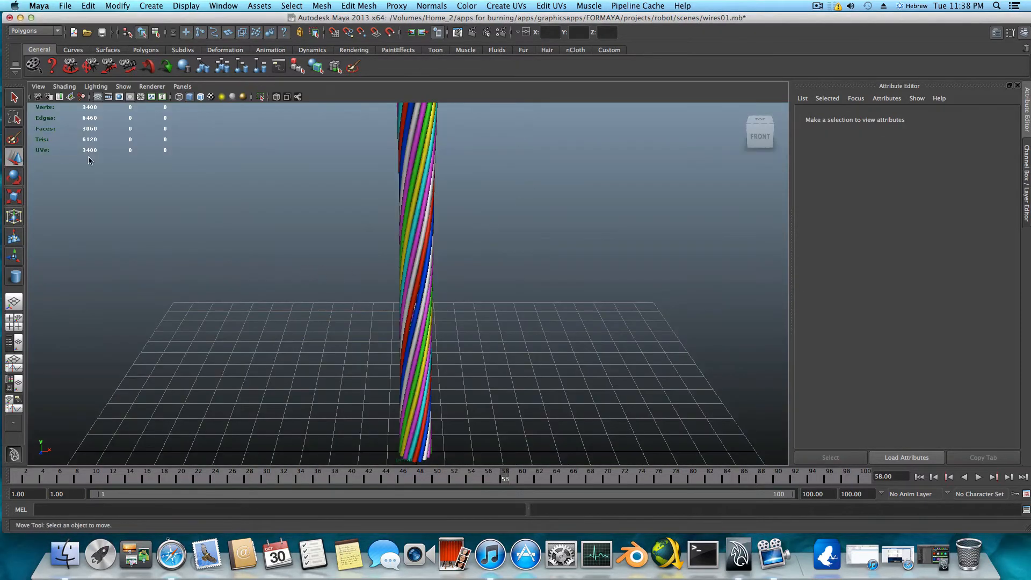
scroll(488, 280, "down", 5)
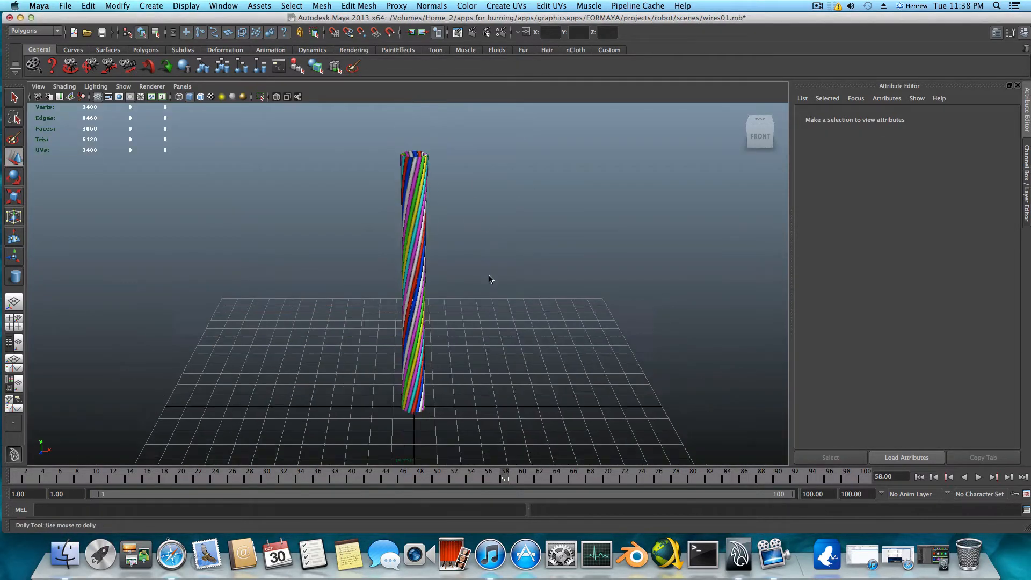
left_click(182, 86)
mouse_move(213, 161)
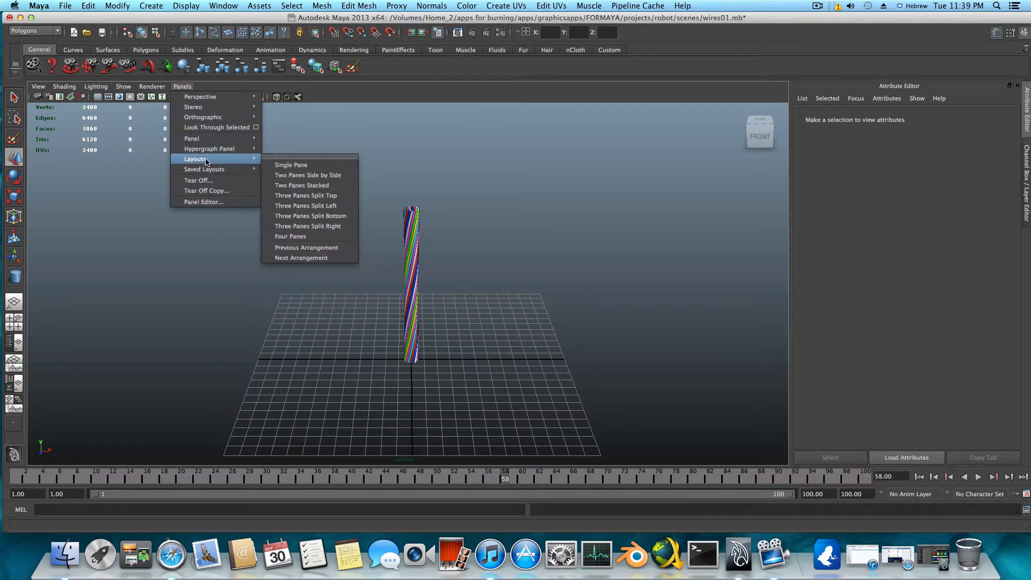
left_click(317, 175)
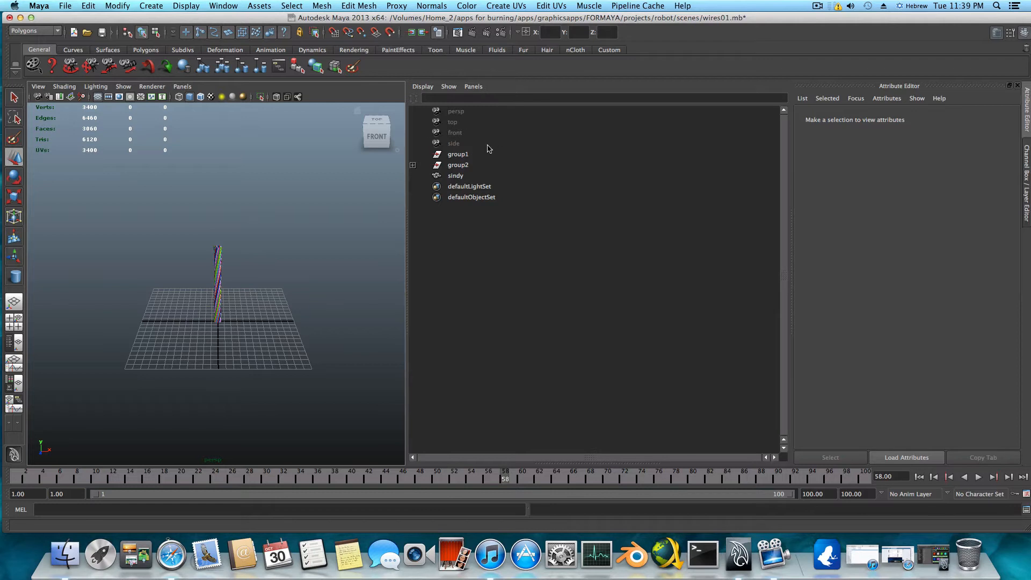
Replace the outliner in the second pane with the persp camera view.
left_click(474, 86)
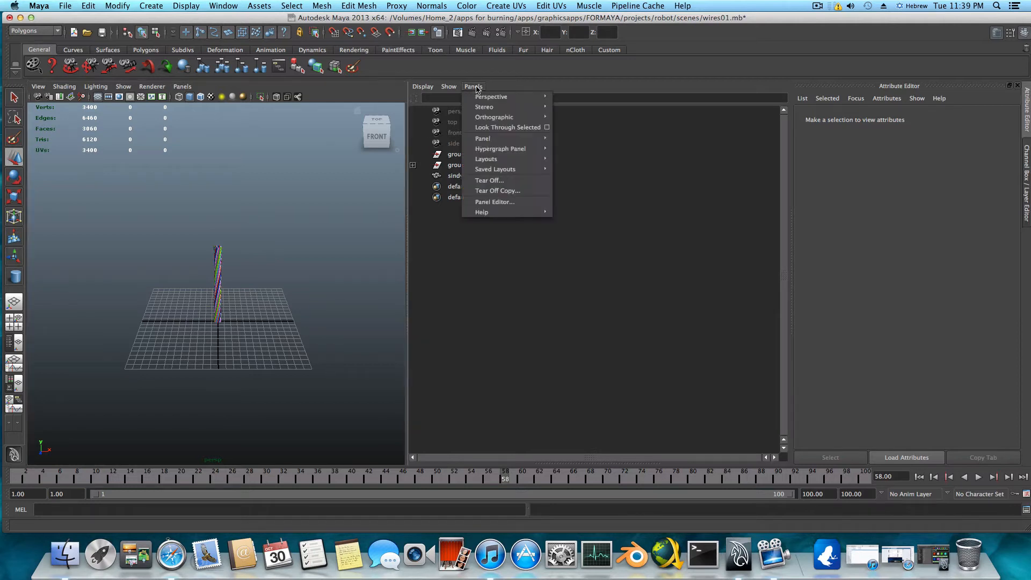
left_click(501, 89)
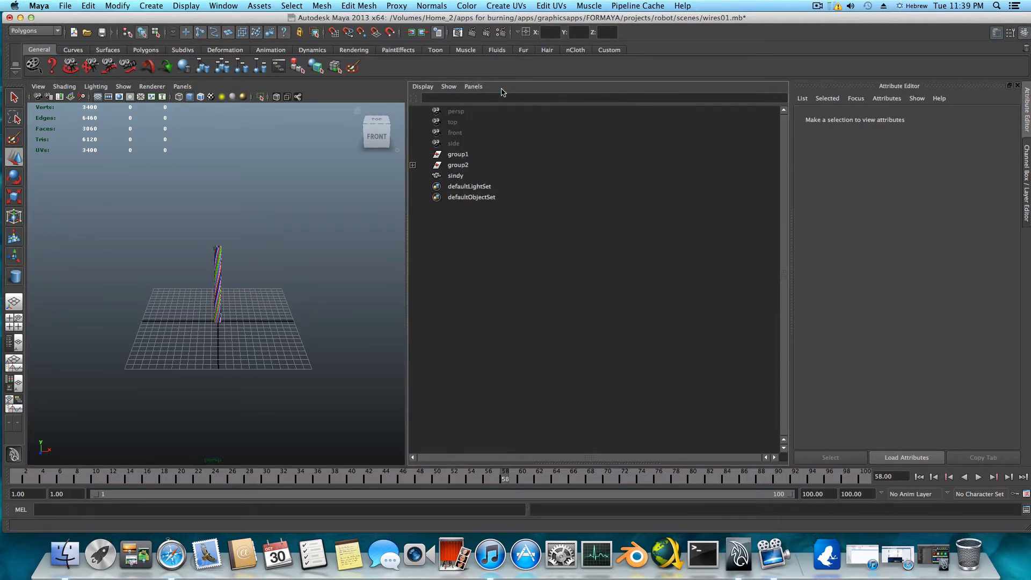
left_click(475, 87)
mouse_move(491, 113)
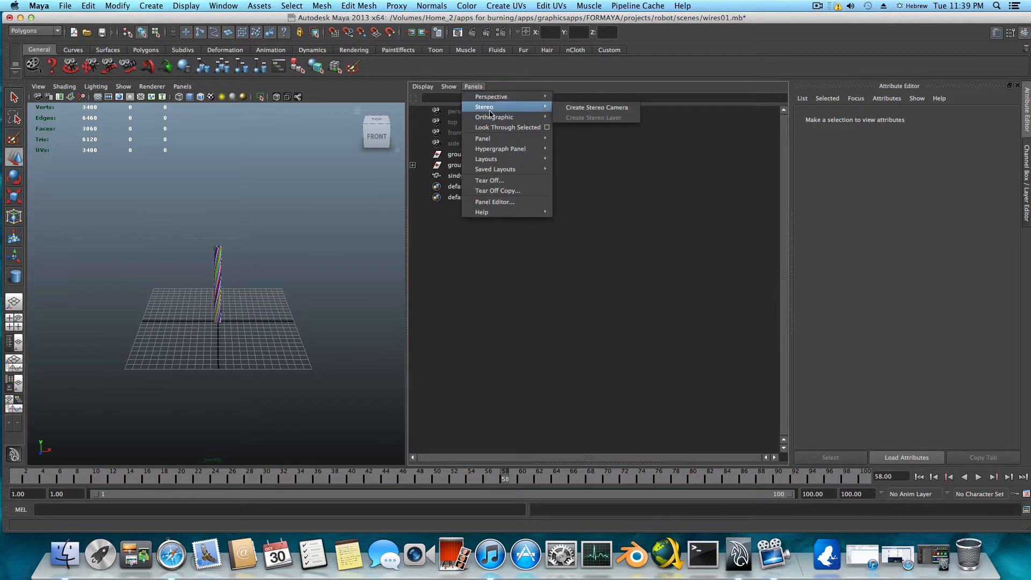
left_click(561, 99)
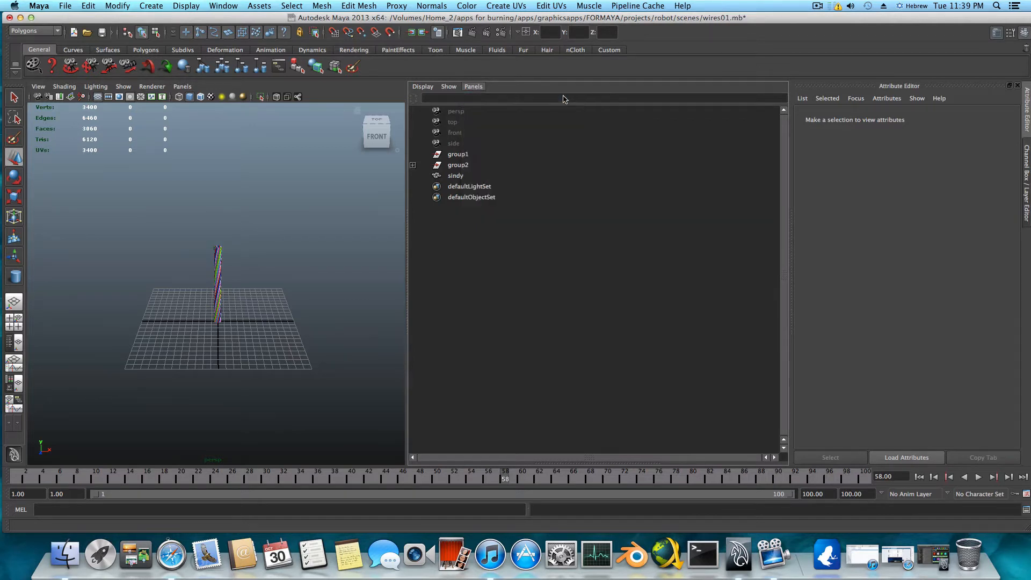
Replace the first perspective pane with the Outliner and narrow it to give the remaining perspective view more room.
left_click(182, 86)
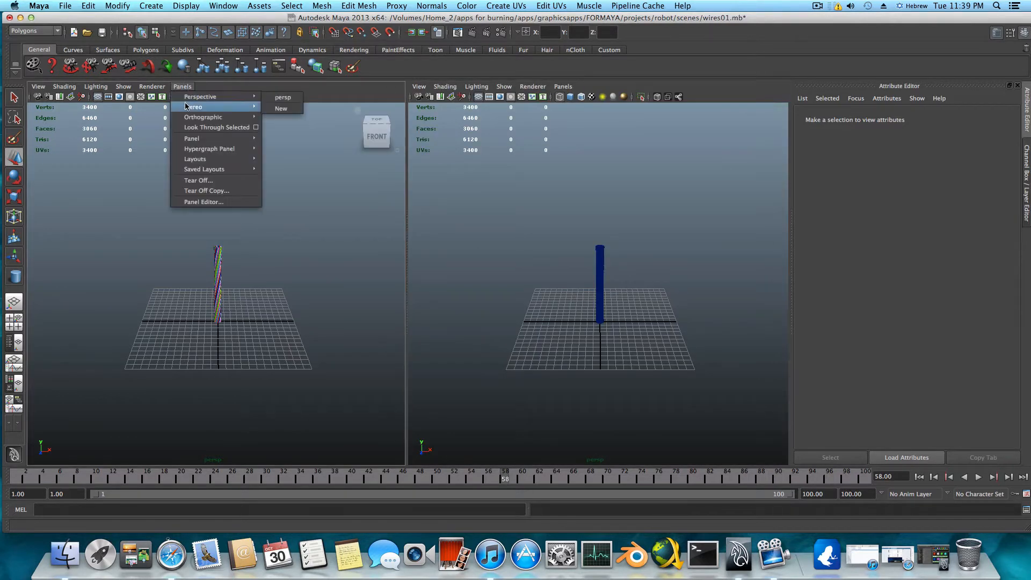
mouse_move(193, 120)
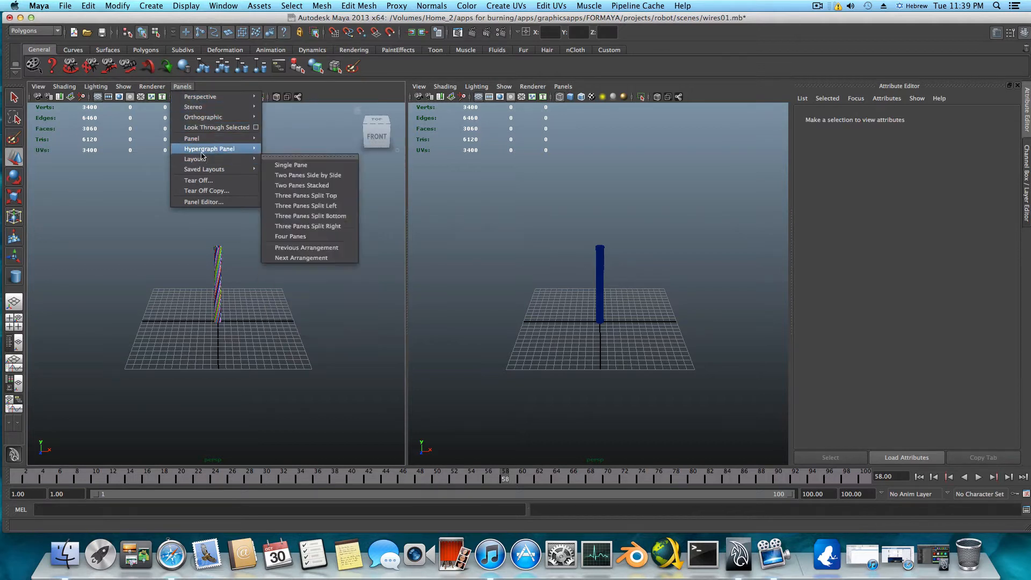
mouse_move(203, 137)
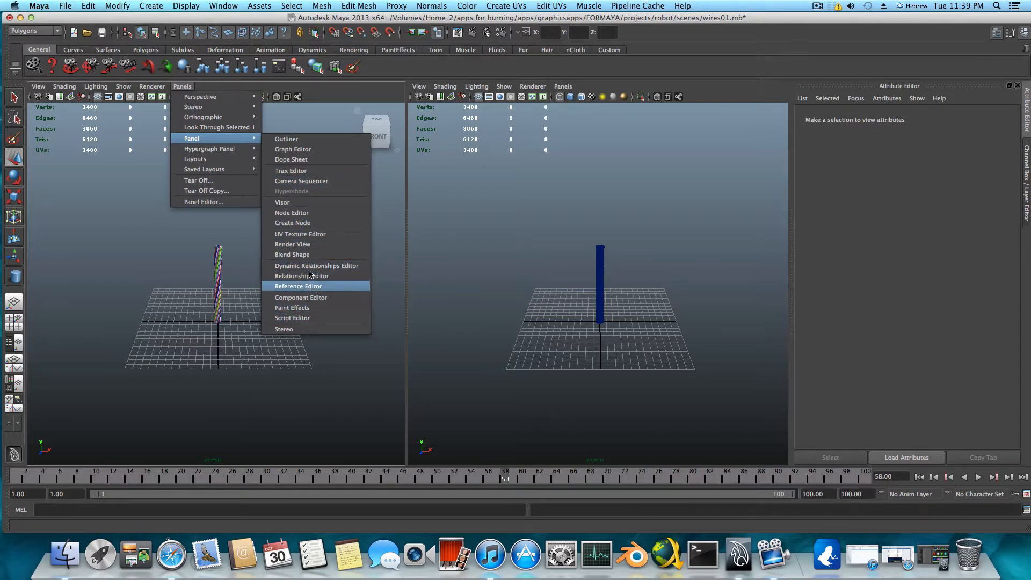
left_click(293, 139)
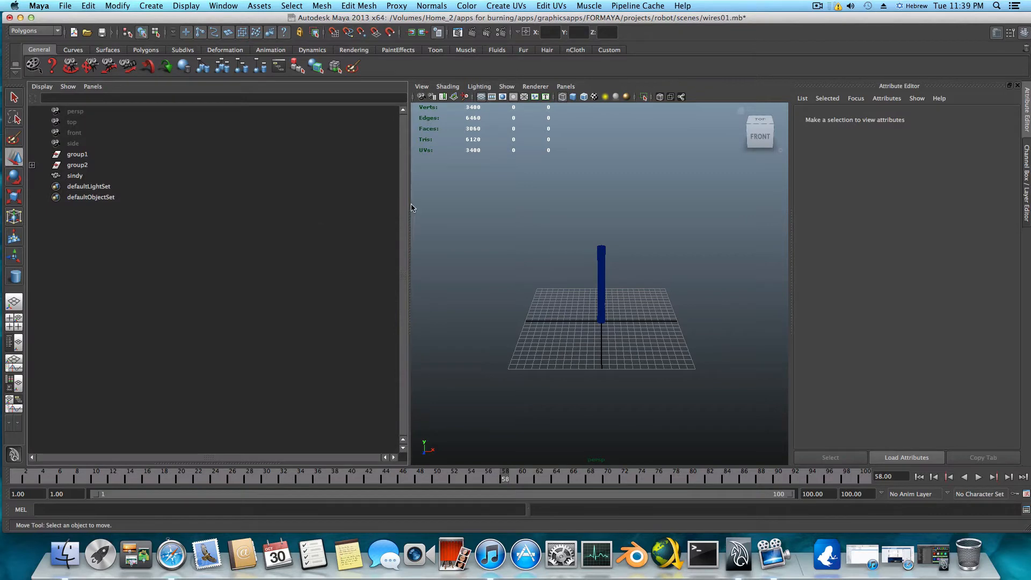
left_click_drag(410, 207, 165, 209)
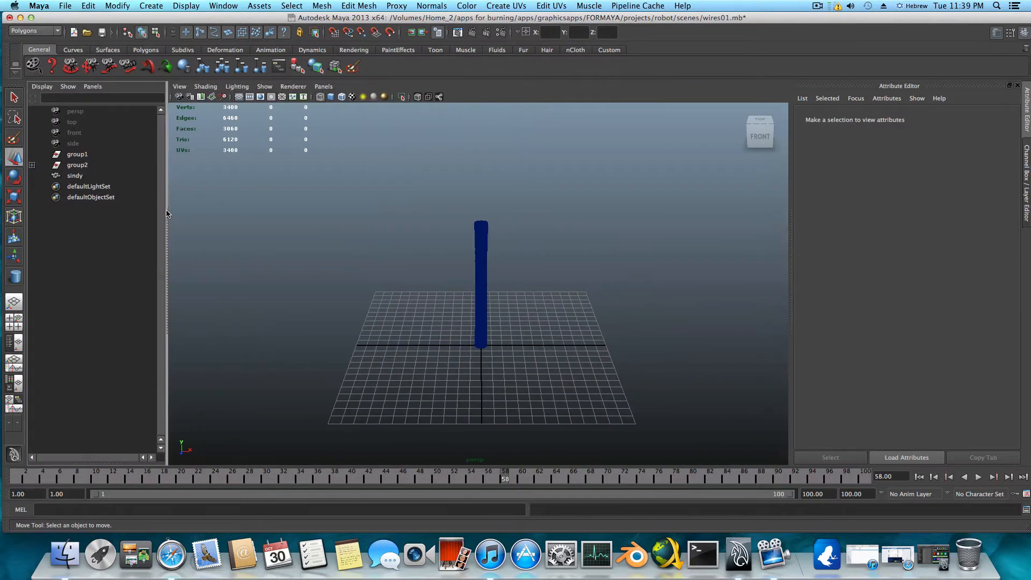
Select the sindy mesh, switch to the Animation menu set, and apply a Lattice deformer to the column.
left_click_drag(509, 293, 645, 266, "alt")
right_click_drag(646, 267, 718, 278, "alt")
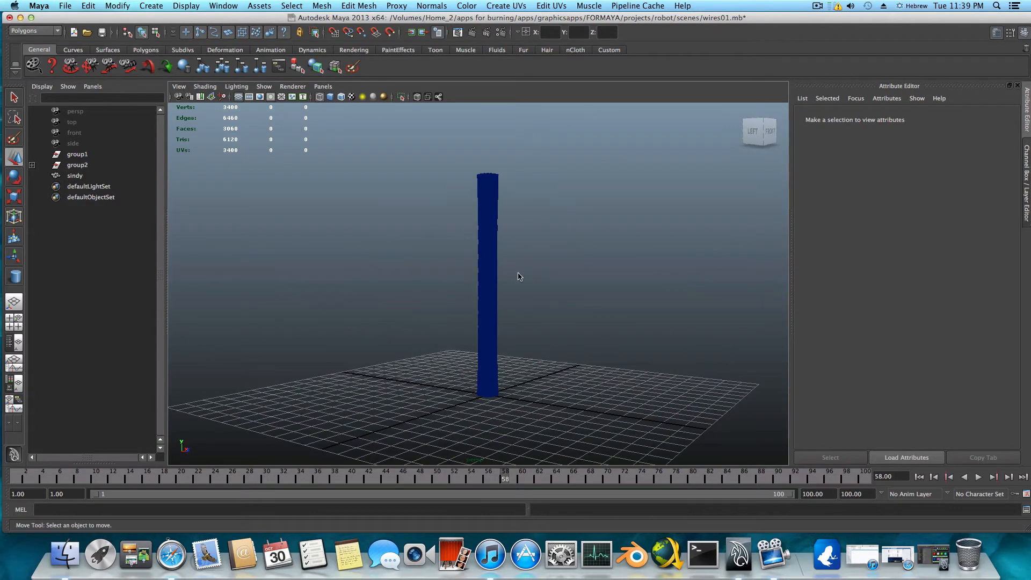
left_click_drag(360, 253, 334, 260, "alt")
left_click_drag(464, 264, 458, 243, "alt")
left_click(75, 176)
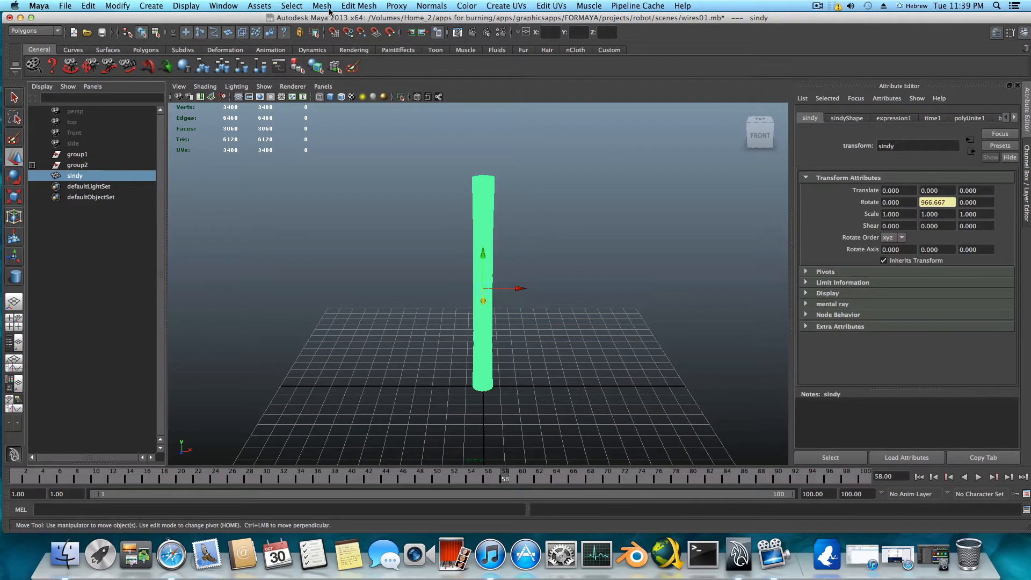
left_click(35, 31)
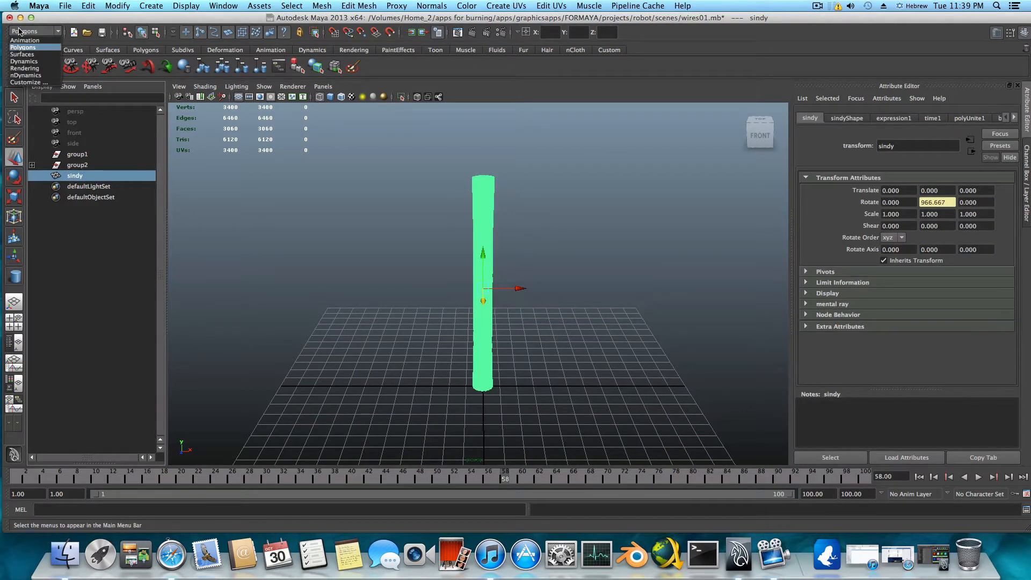
left_click(30, 34)
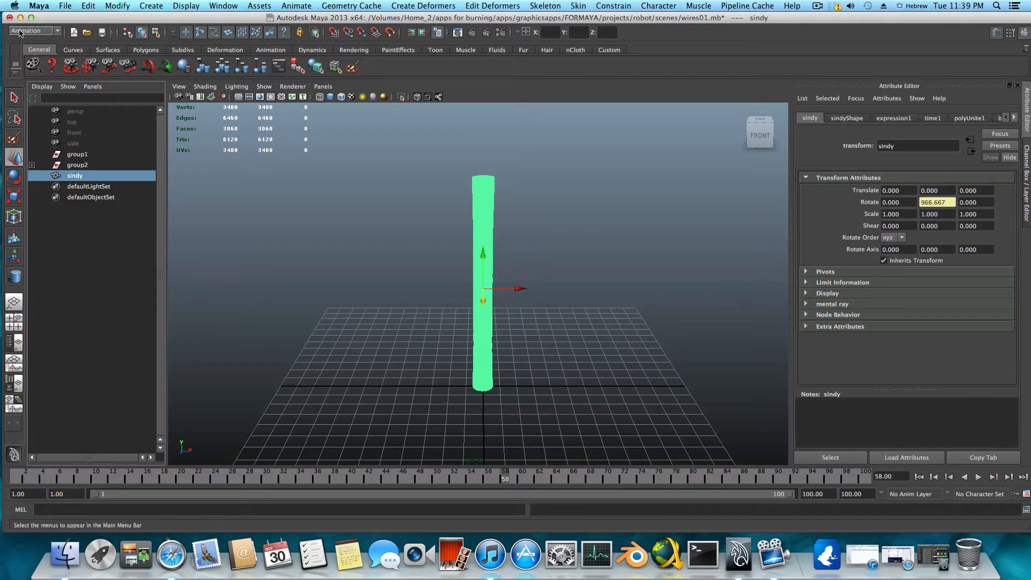
left_click(419, 7)
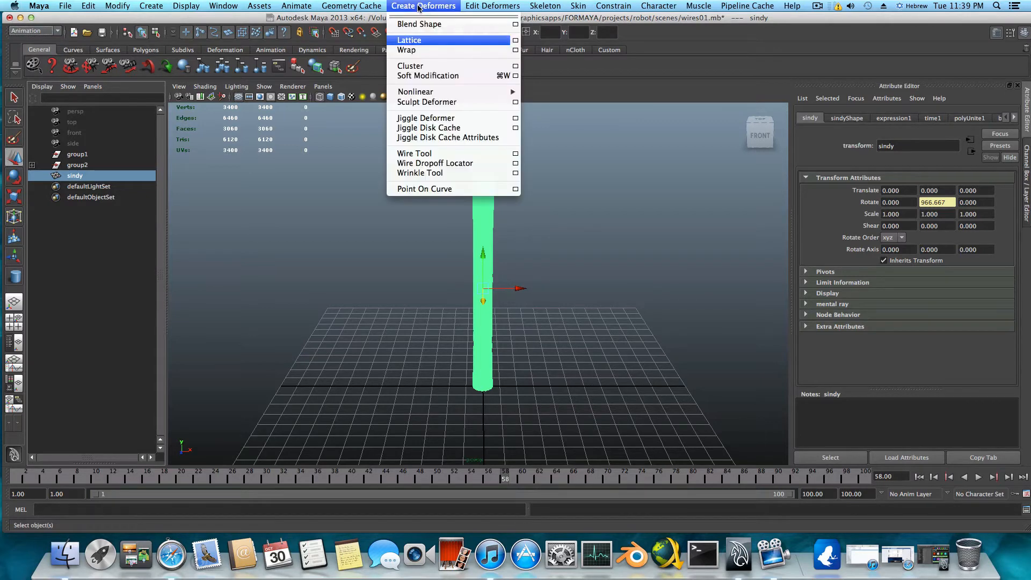
left_click(420, 40)
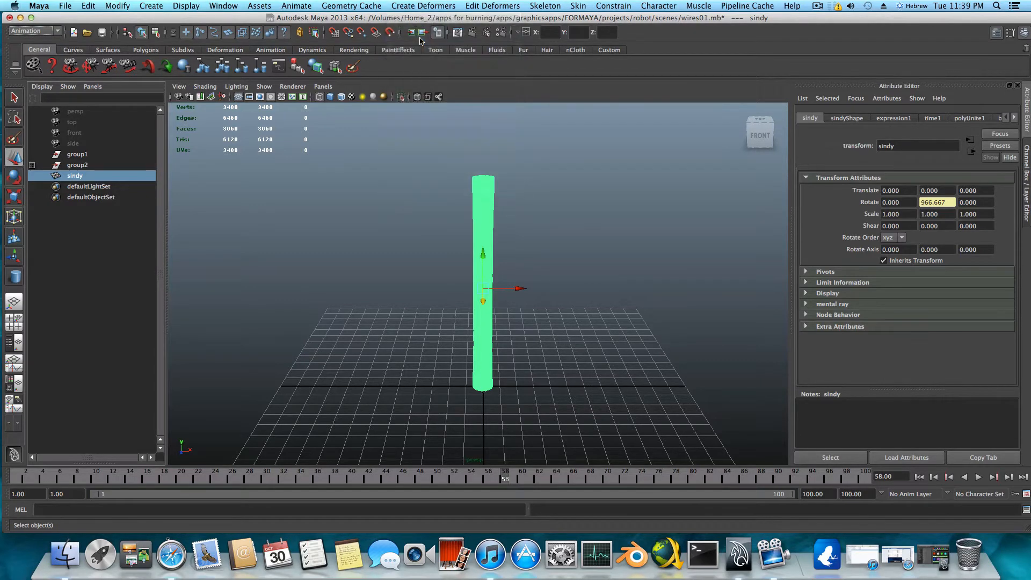
Select the lattice cage around the wire column and return the timeline to frame 1.
left_click_drag(457, 252, 483, 230, "alt")
right_click_drag(460, 248, 510, 240, "alt")
left_click(556, 229)
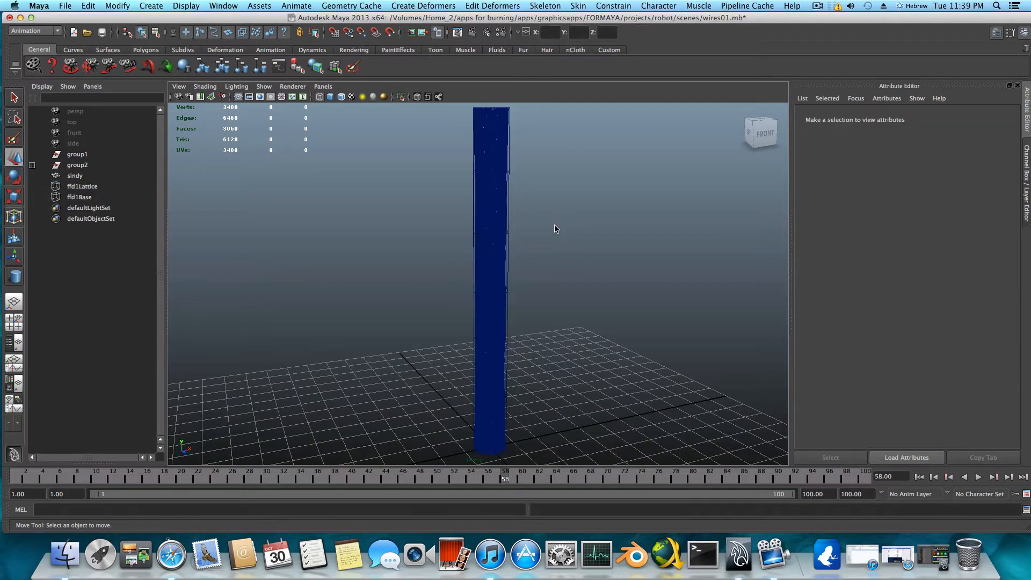
left_click(511, 224)
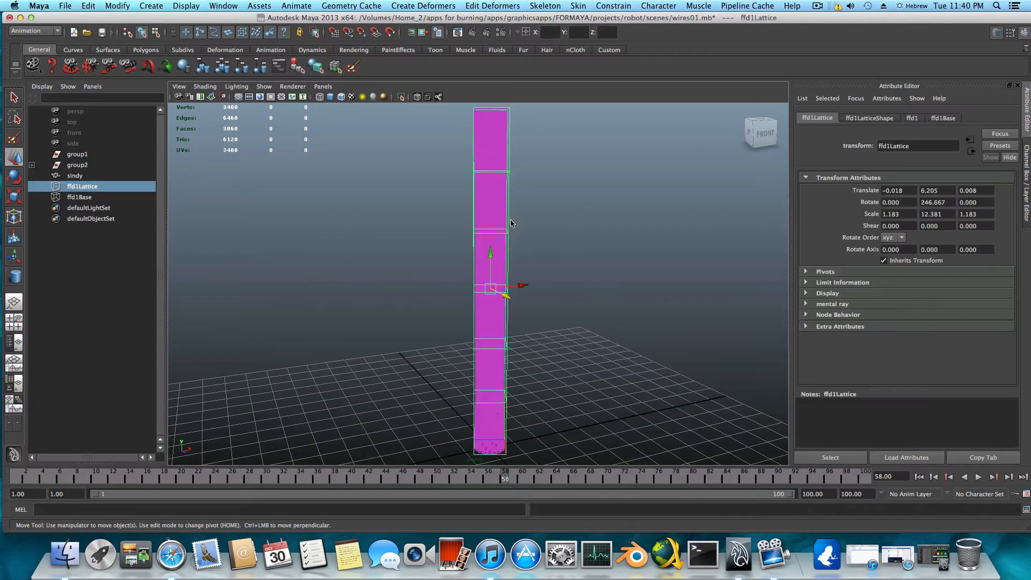
left_click_drag(511, 224, 475, 236, "alt")
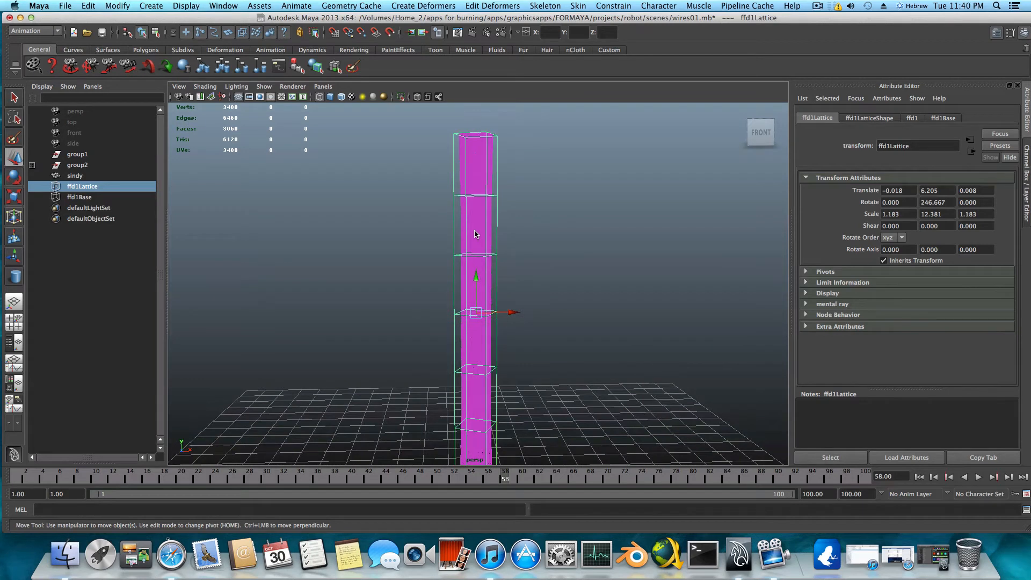
left_click(919, 477)
mouse_move(369, 321)
left_mouse_down("alt")
mouse_move(376, 311)
mouse_move(374, 329)
left_mouse_up("alt")
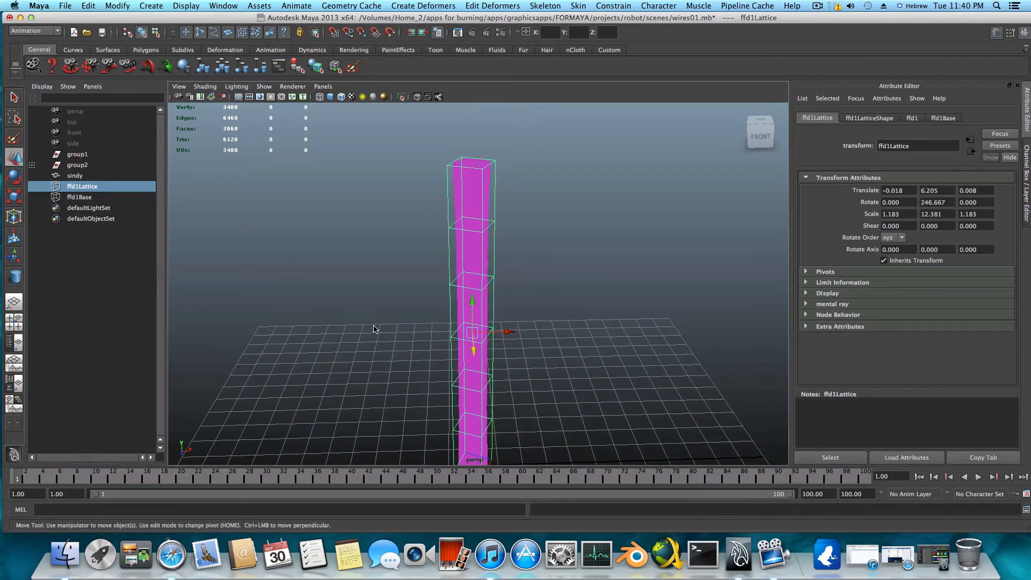
Switch the lattice to lattice point editing, select its top row of points, and key them at frame 1.
right_click(446, 170)
right_click_drag(446, 168, 446, 143)
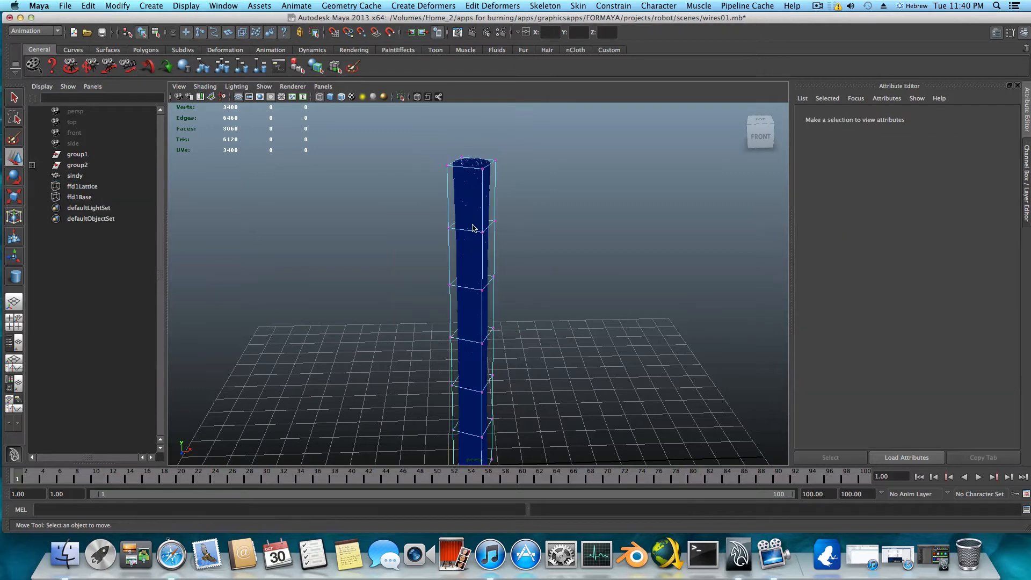
left_click_drag(473, 228, 482, 203, "alt")
left_click_drag(442, 138, 543, 173)
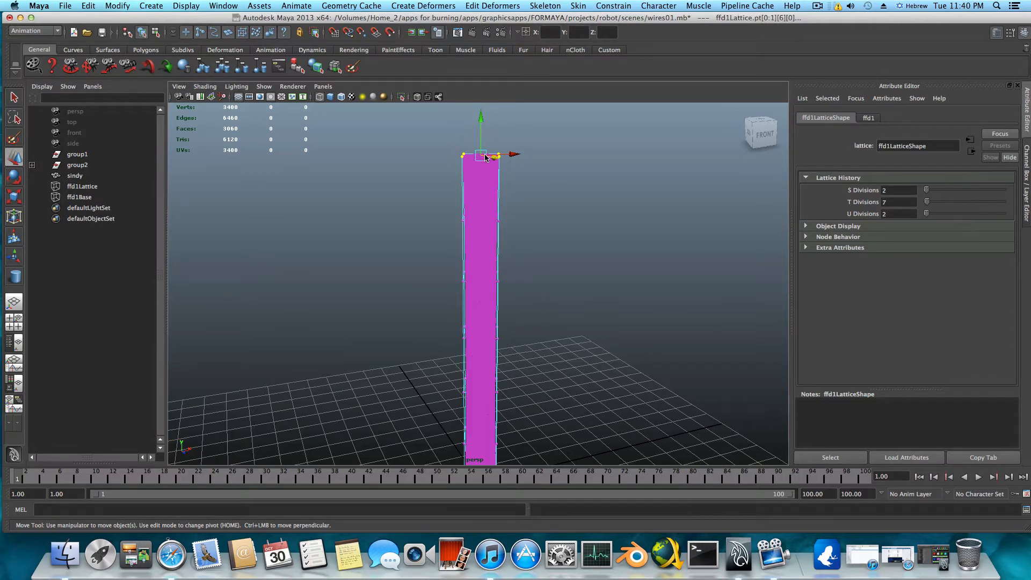
left_click_drag(486, 161, 436, 180, "alt")
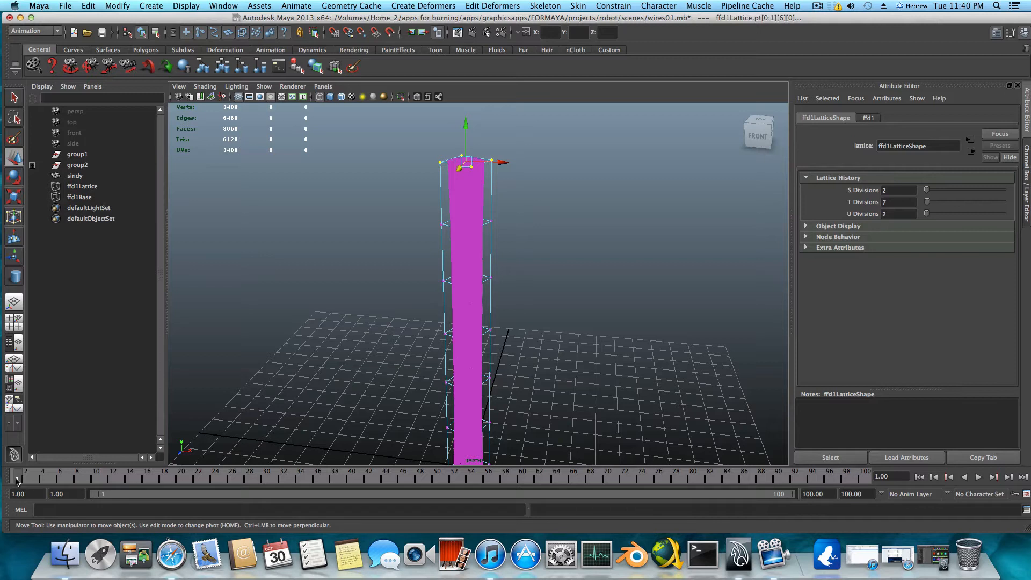
key("s")
At frame 10, scale the top lattice points outward to flare the column's end, and set a key.
left_click(97, 480)
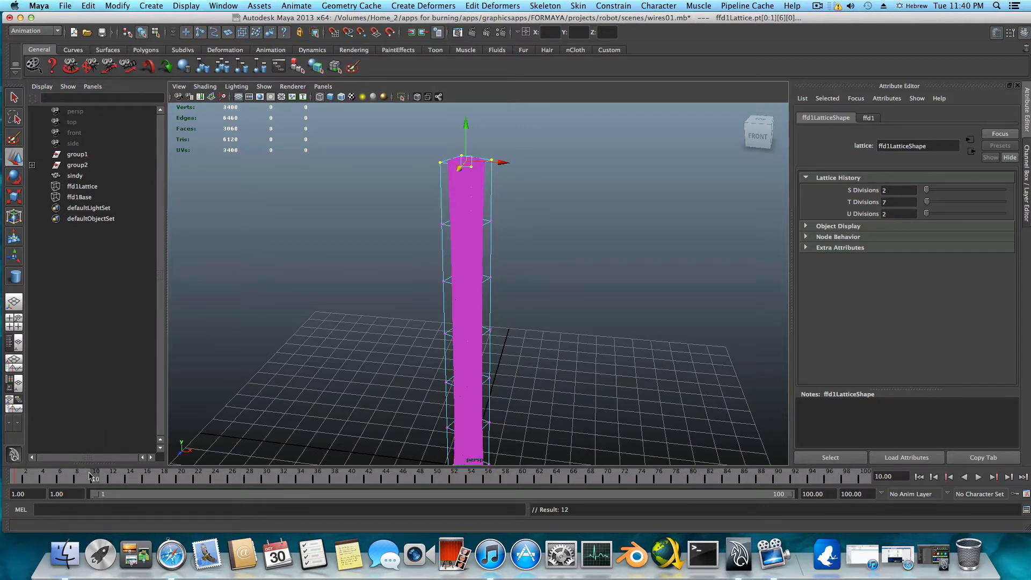
left_click(14, 196)
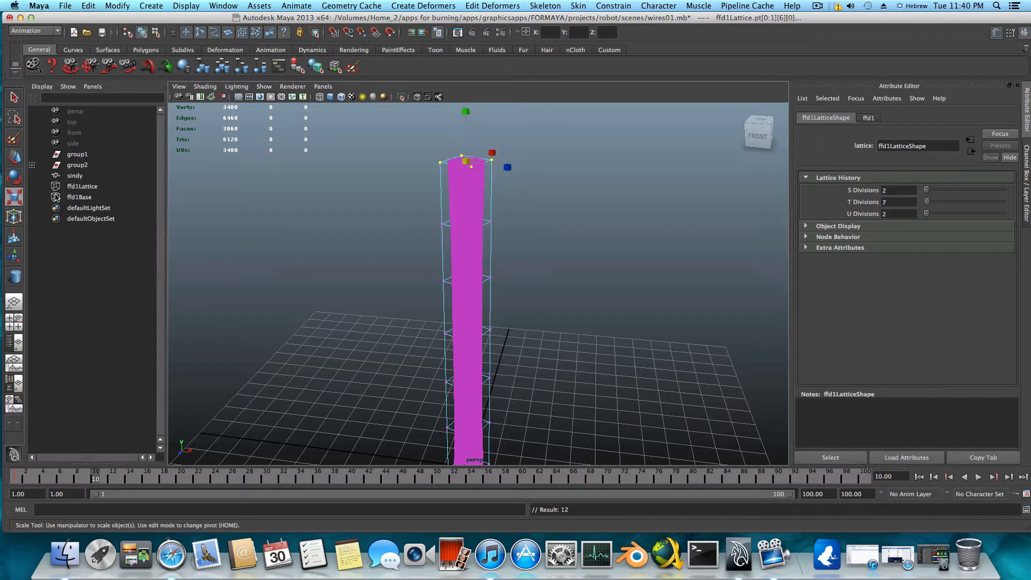
mouse_move(467, 162)
left_mouse_down()
mouse_move(548, 173)
mouse_move(537, 209)
mouse_move(546, 225)
mouse_move(546, 212)
left_mouse_up()
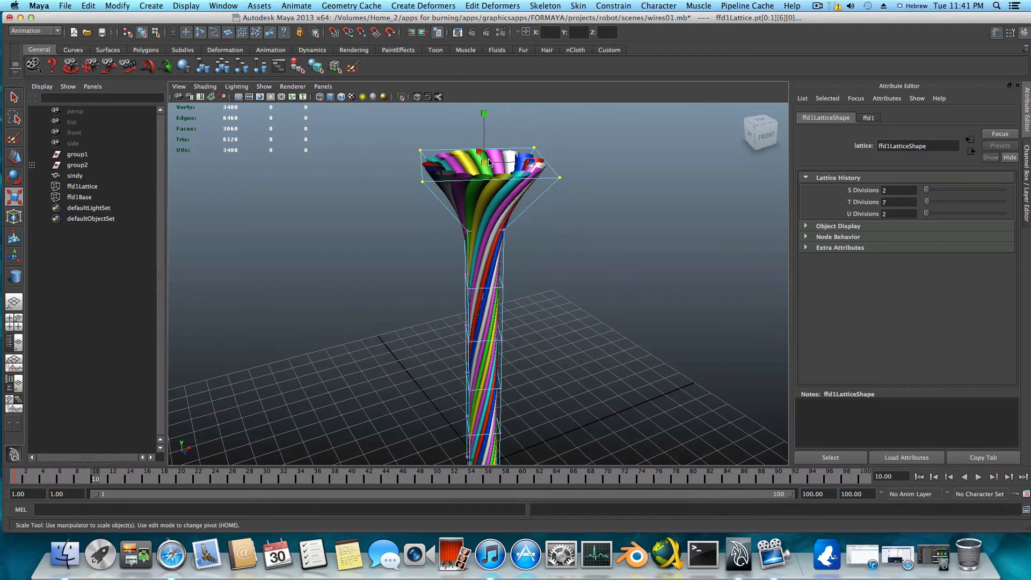
left_click_drag(486, 164, 450, 210)
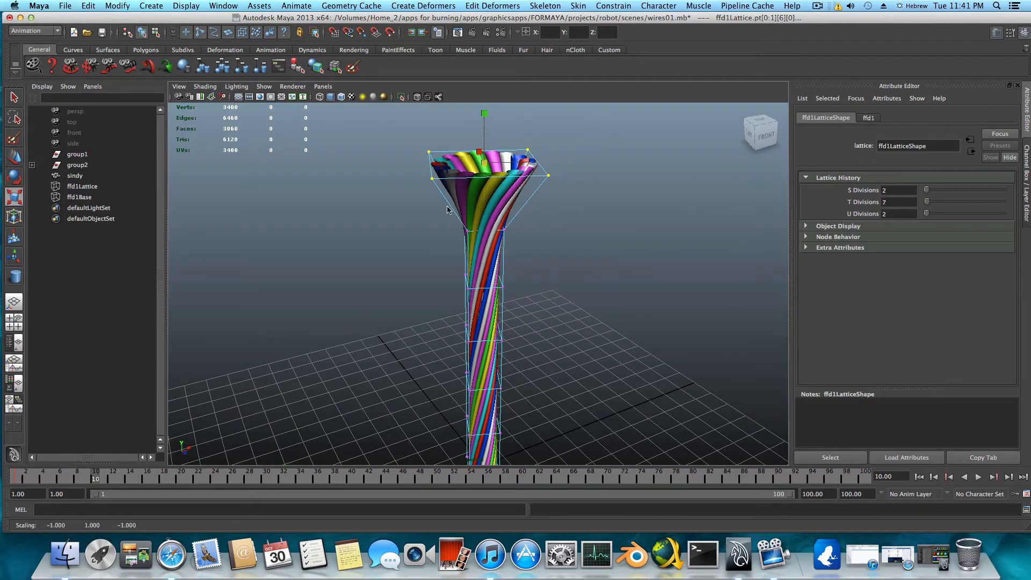
left_click_drag(400, 289, 398, 269, "alt")
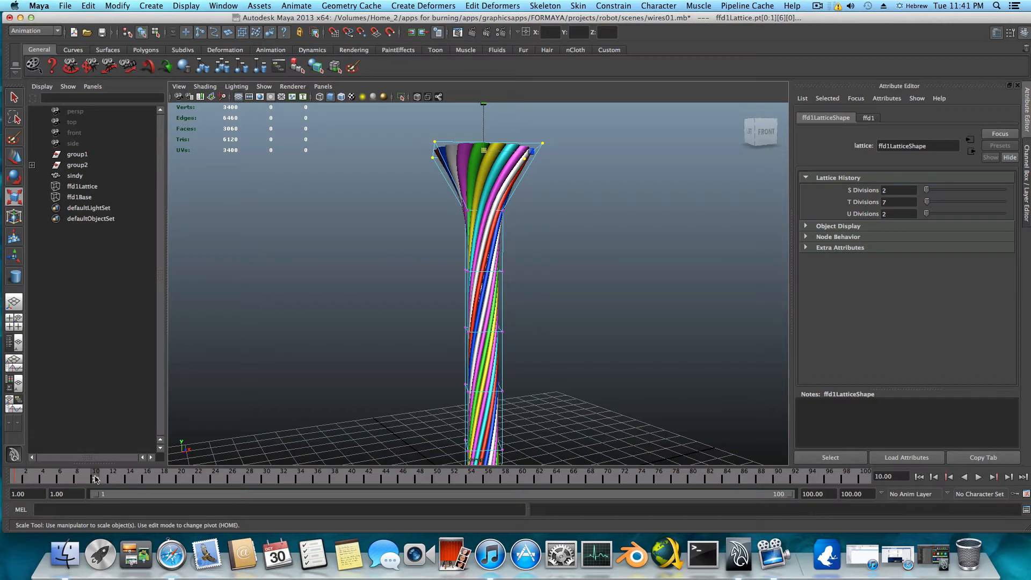
key("s")
Key the top lattice points flared wider at frame 20 and scaled back inward at frame 30.
left_click(183, 480)
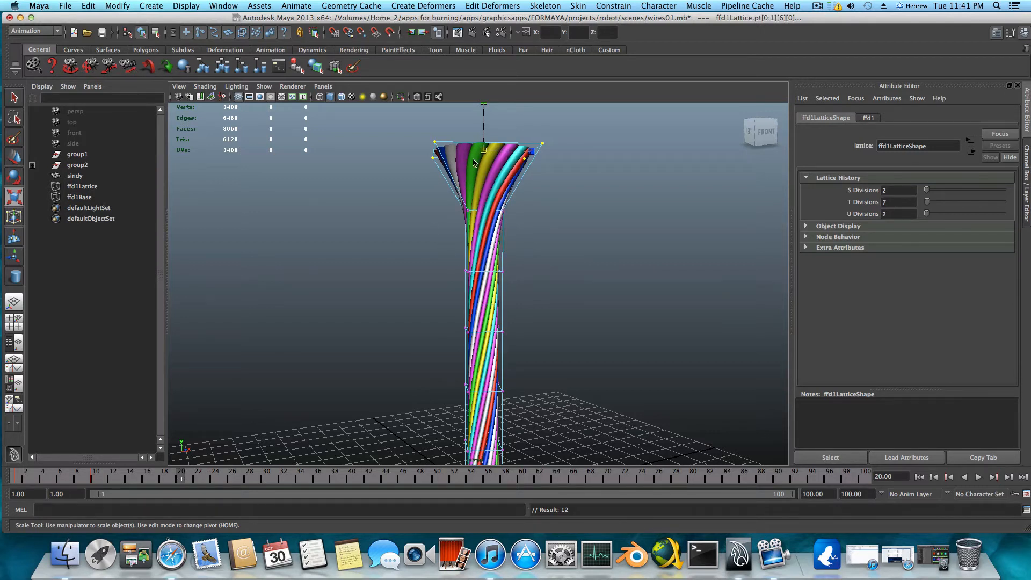
left_click_drag(483, 153, 557, 173)
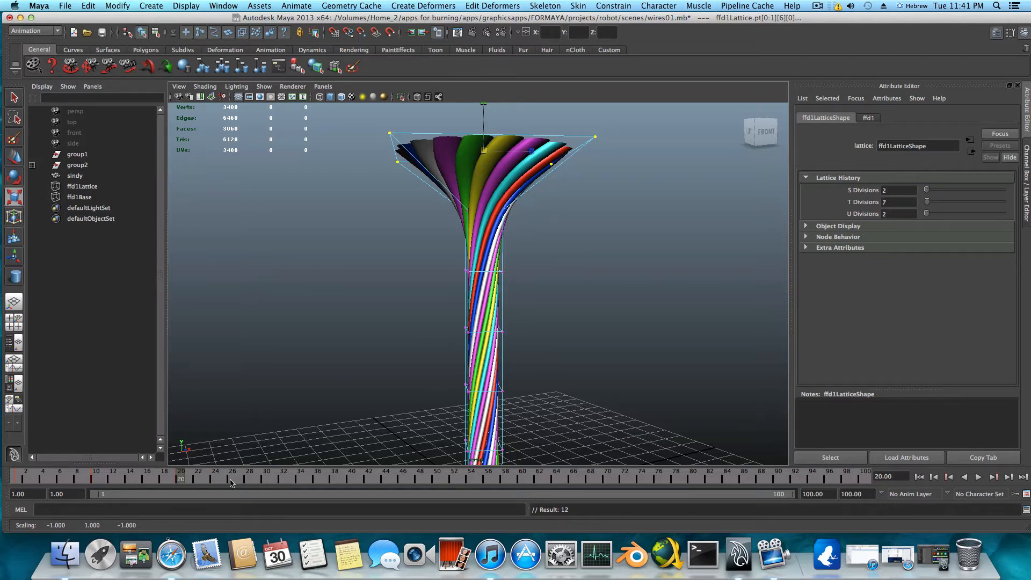
left_click(265, 481)
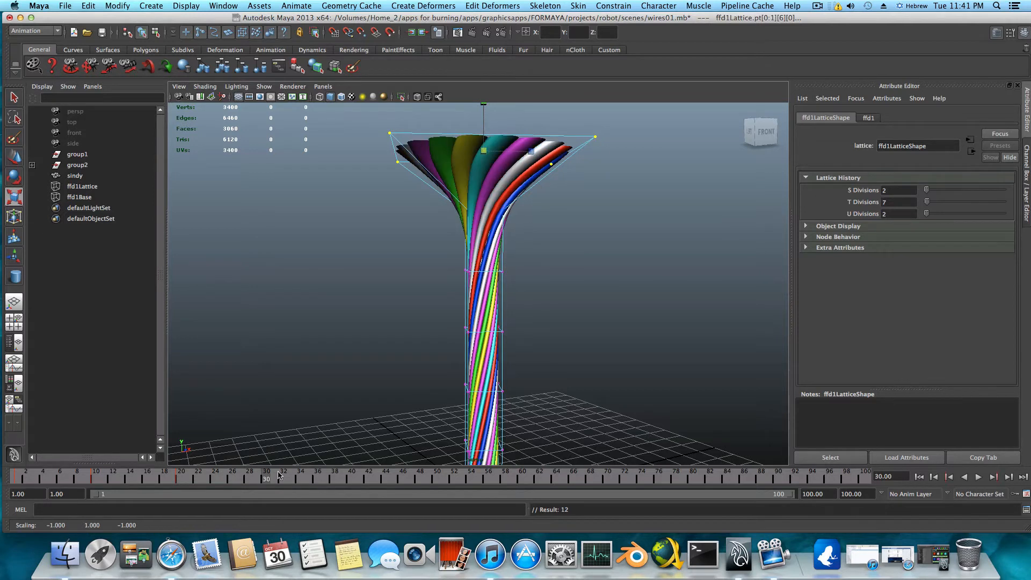
left_click_drag(483, 152, 427, 173)
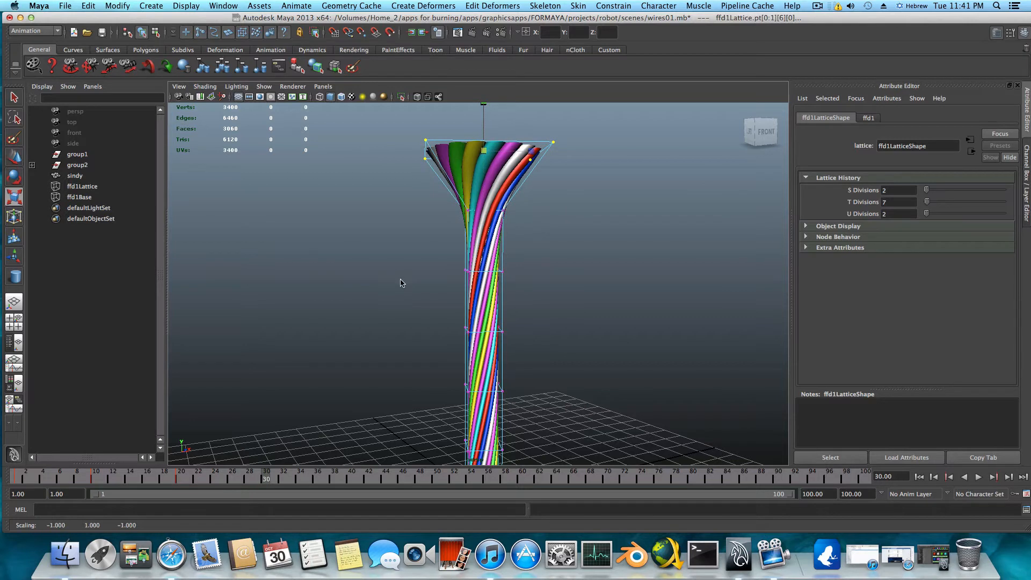
key("s")
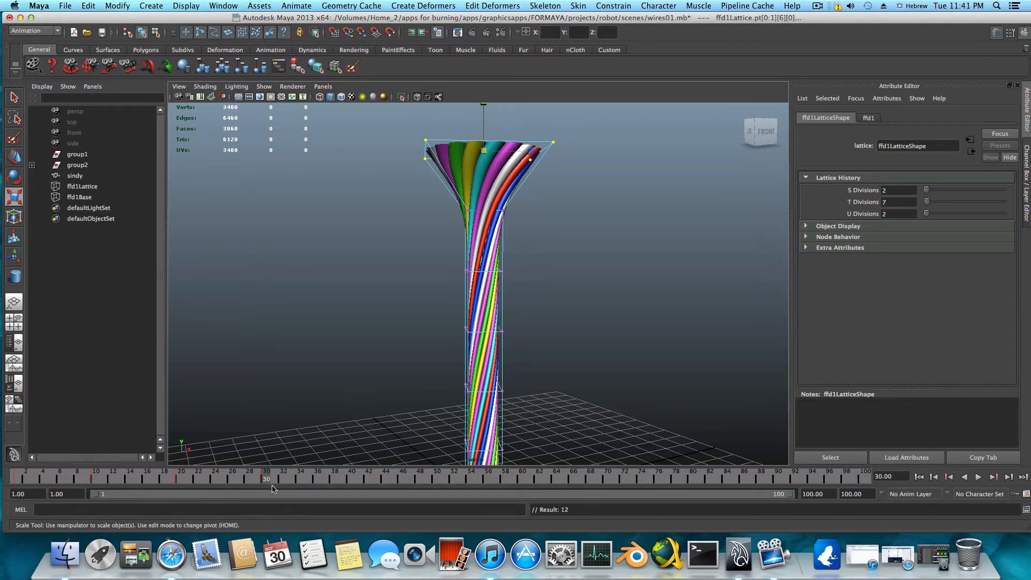
Select the second row of lattice points, just below the flared top of the column.
left_click_drag(529, 223, 577, 230, "alt")
left_click_drag(493, 228, 451, 236, "alt")
left_click_drag(514, 310, 443, 319, "alt")
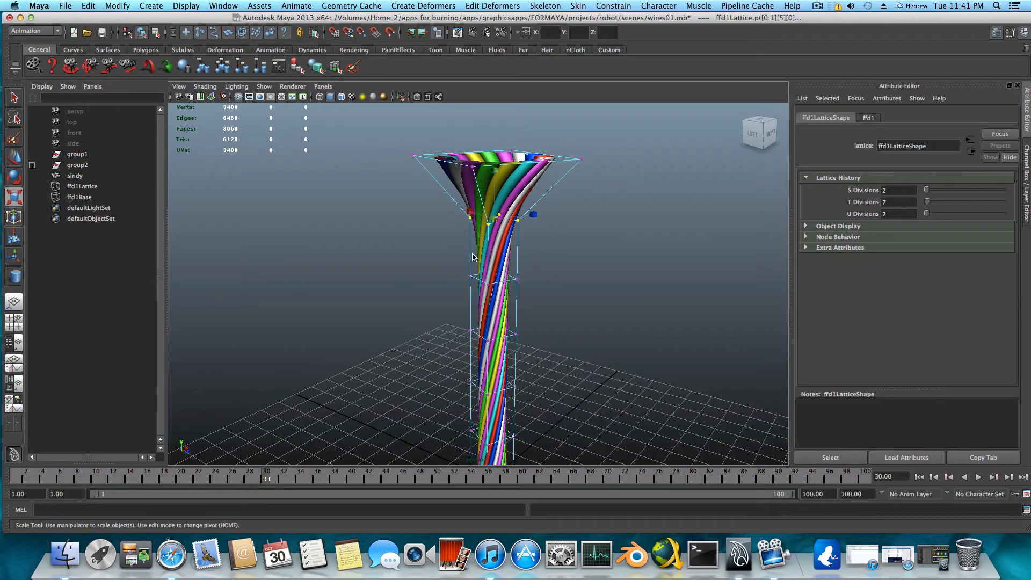
left_click_drag(458, 272, 529, 269, "alt")
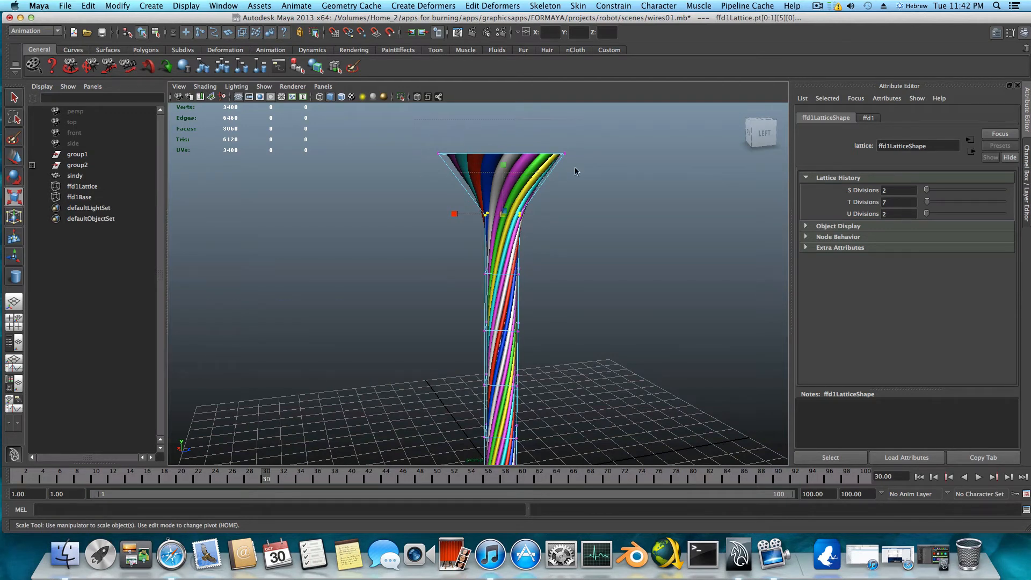
left_click(433, 137)
left_click_drag(442, 193, 575, 236)
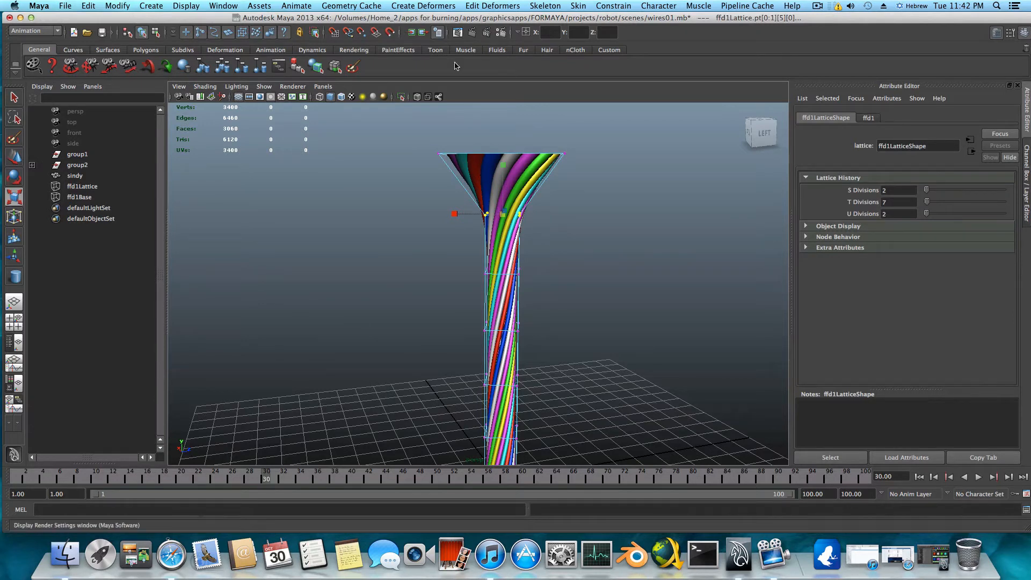
Key the second row of lattice points at frame 20, then scale it slightly outward and key it at frame 30.
key("Up")
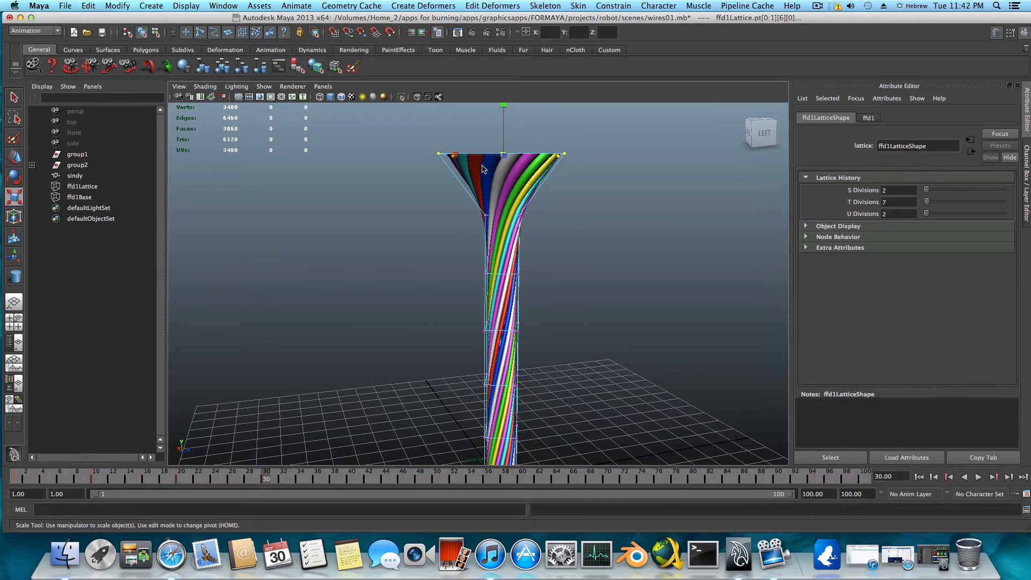
mouse_move(266, 478)
left_mouse_down()
mouse_move(60, 474)
mouse_move(266, 480)
left_mouse_up()
key("Down")
key("s")
left_click(181, 479)
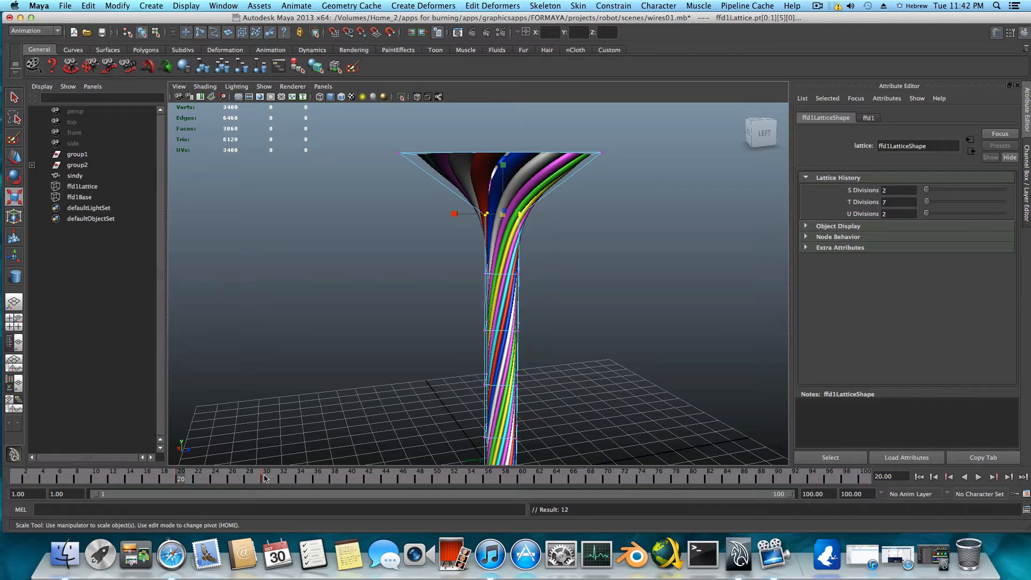
left_click(266, 479)
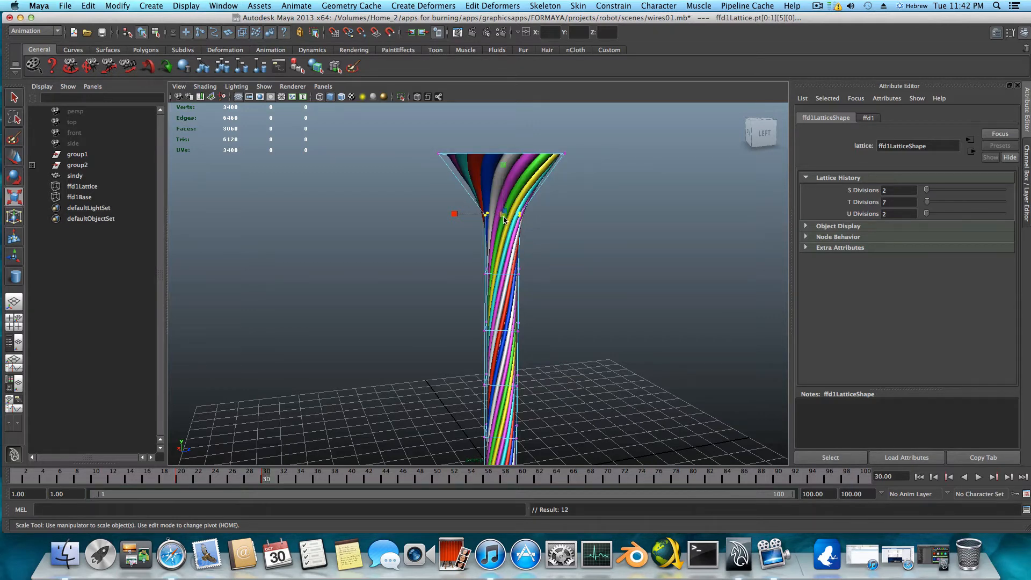
left_click_drag(505, 219, 523, 237)
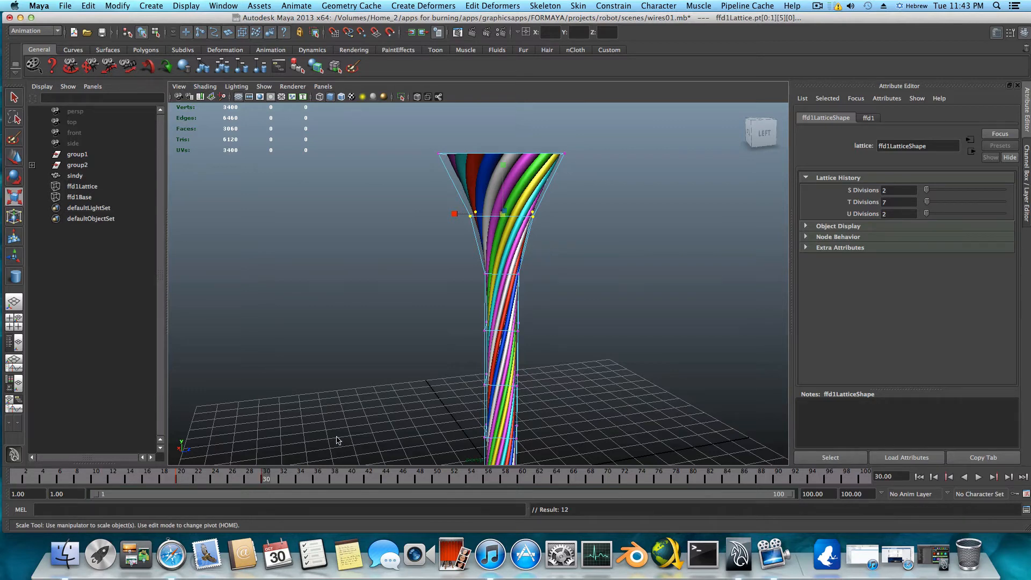
key("alt+v")
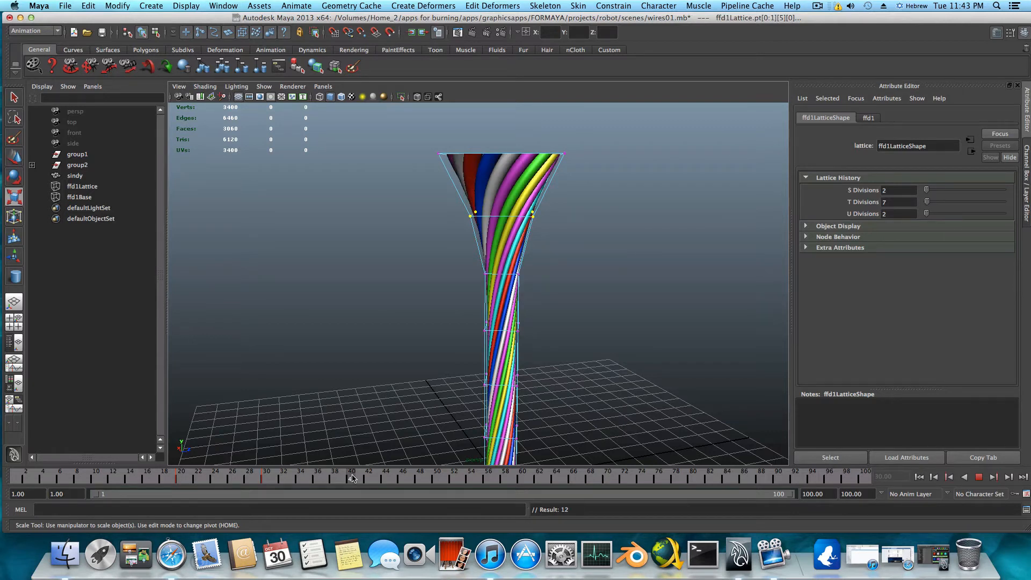
At frame 40, key the second lattice row scaled wider and the top row scaled inward, forming a bulge.
left_click(351, 478)
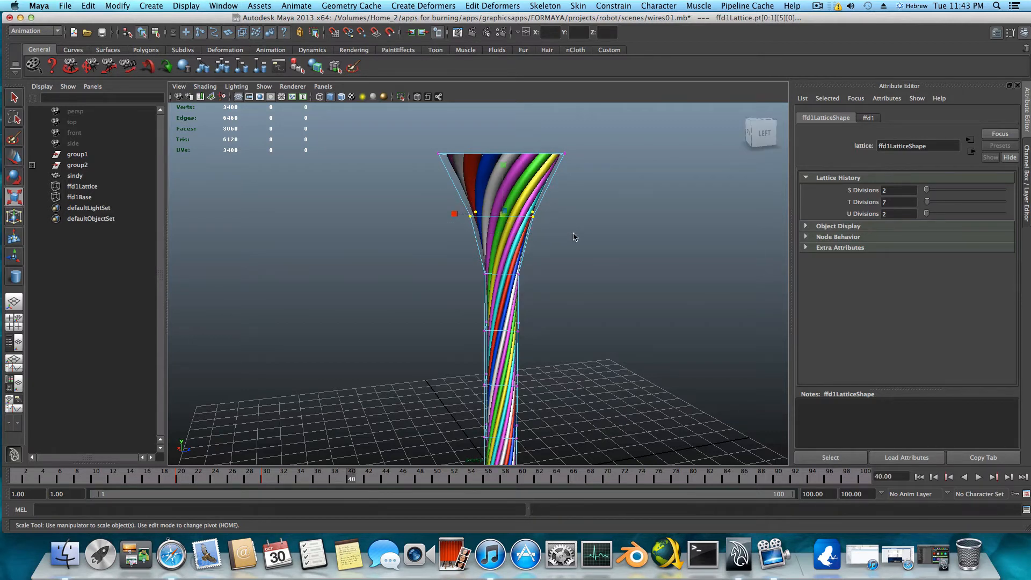
left_click_drag(503, 216, 544, 219)
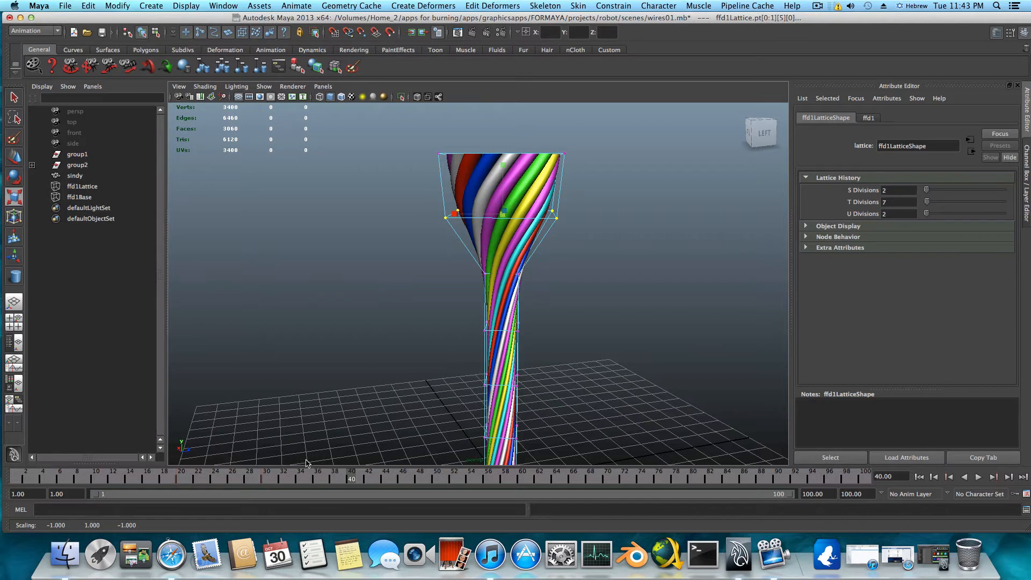
key("s")
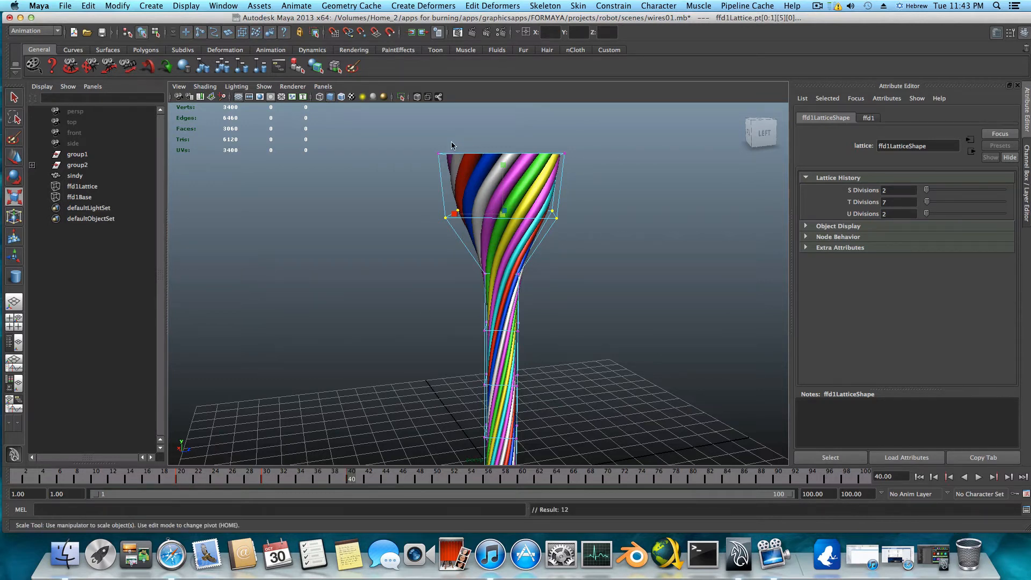
left_click_drag(416, 133, 606, 176)
left_click_drag(503, 155, 430, 172)
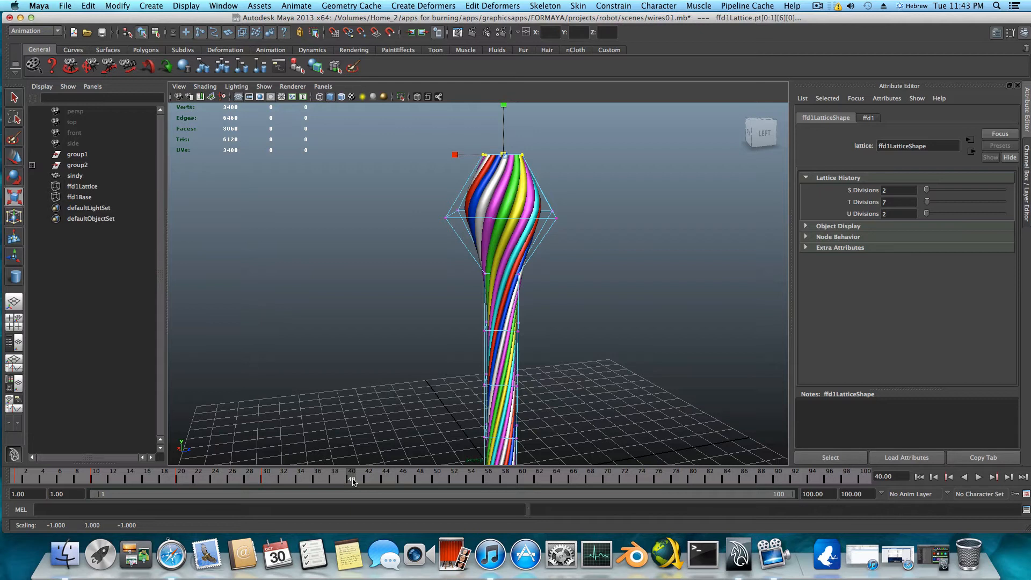
key("s")
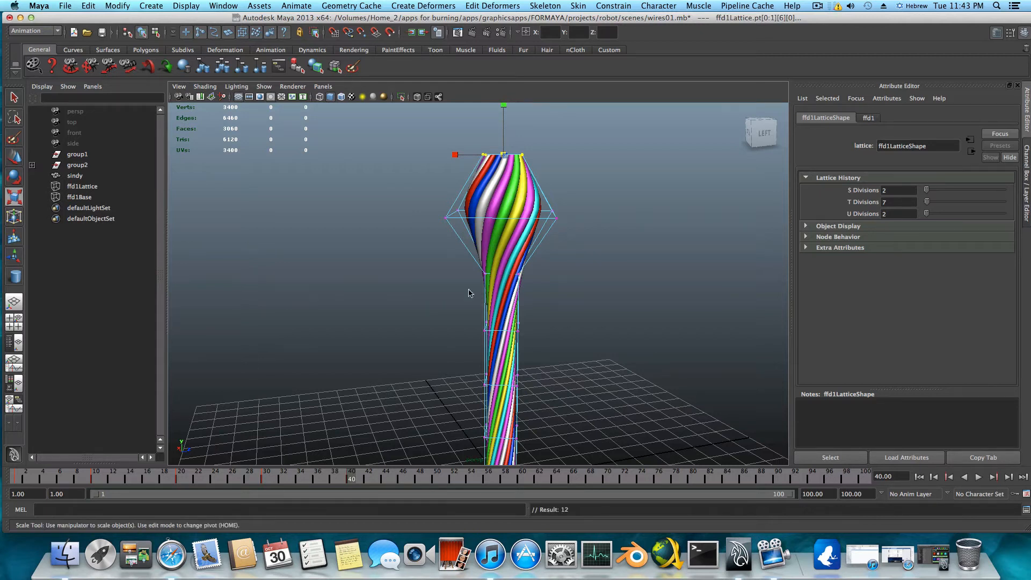
Play back the animation to check the bulge forming and moving down the column's top end.
left_click_drag(348, 477, 14, 479)
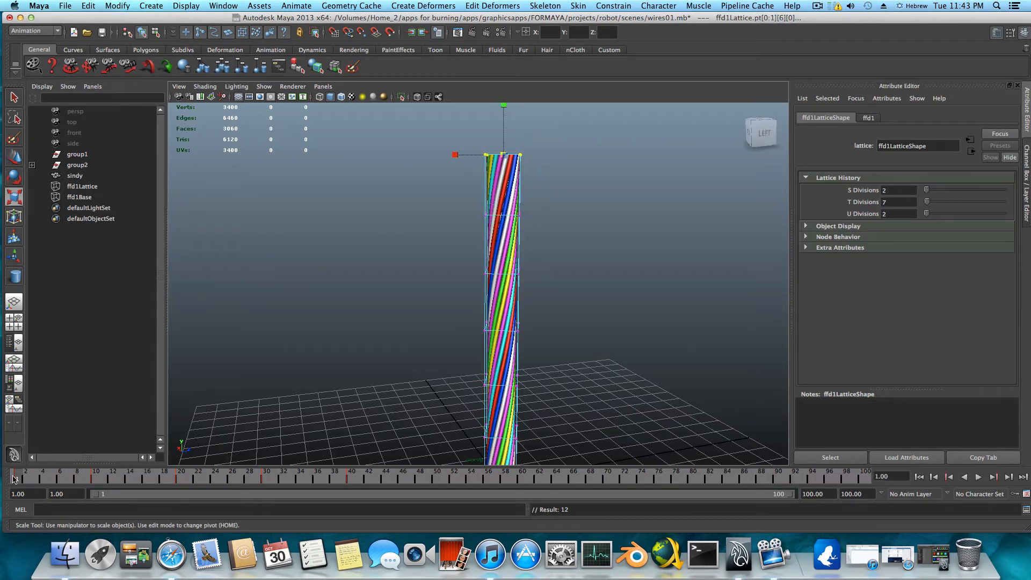
key("alt+v")
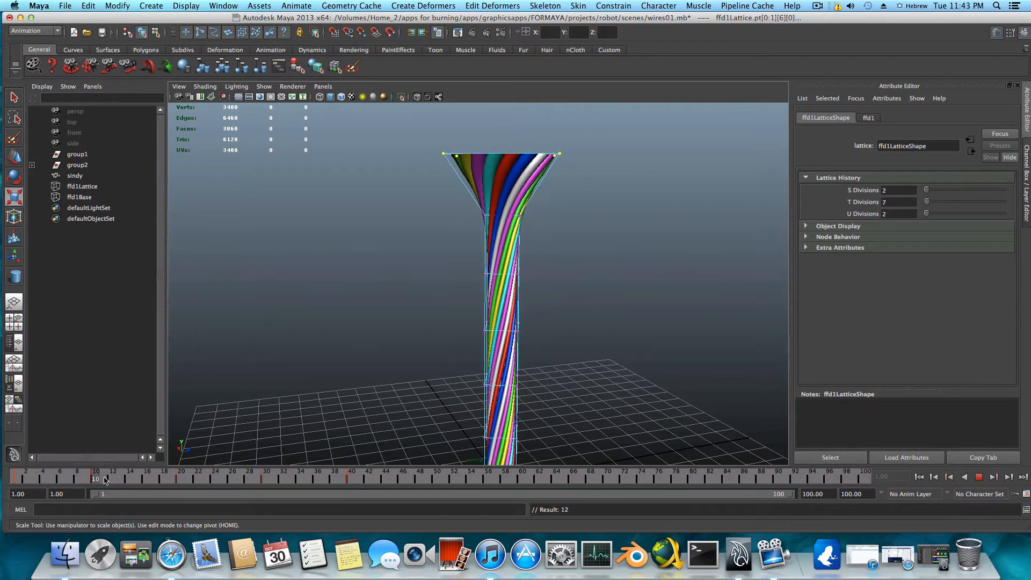
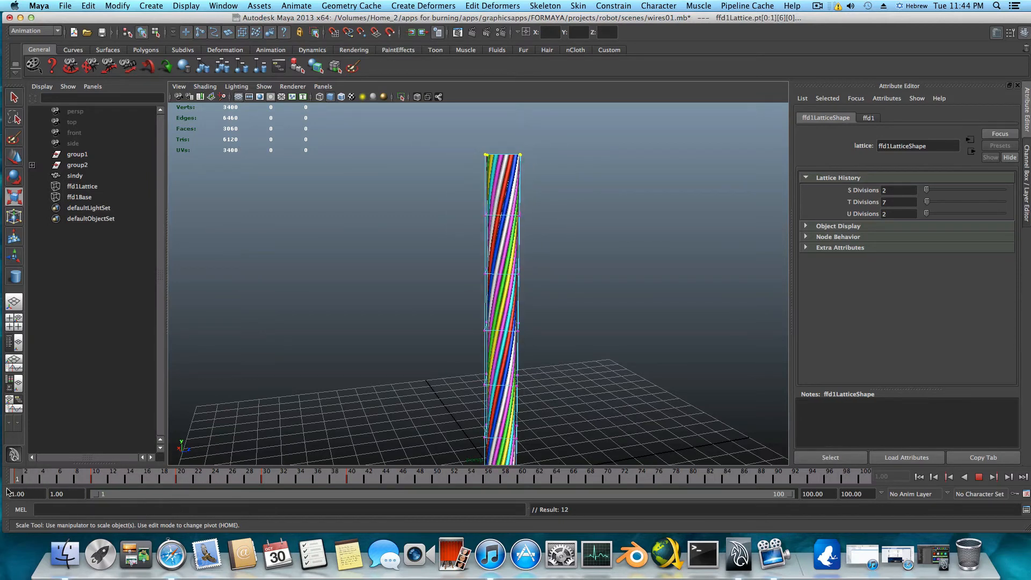
key("Escape")
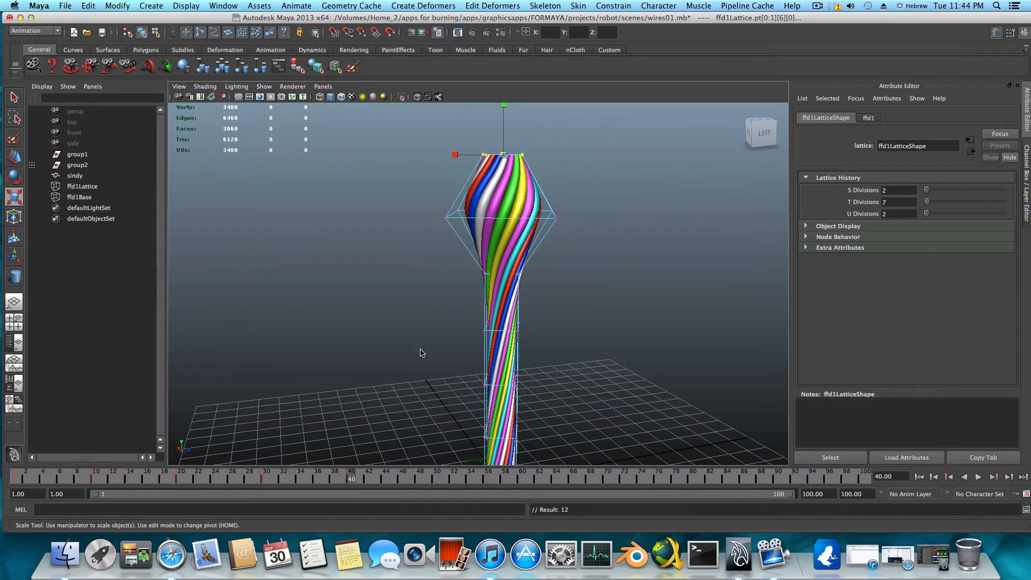
middle_click_drag(545, 346, 555, 318, "alt")
left_click_drag(555, 317, 557, 334, "alt")
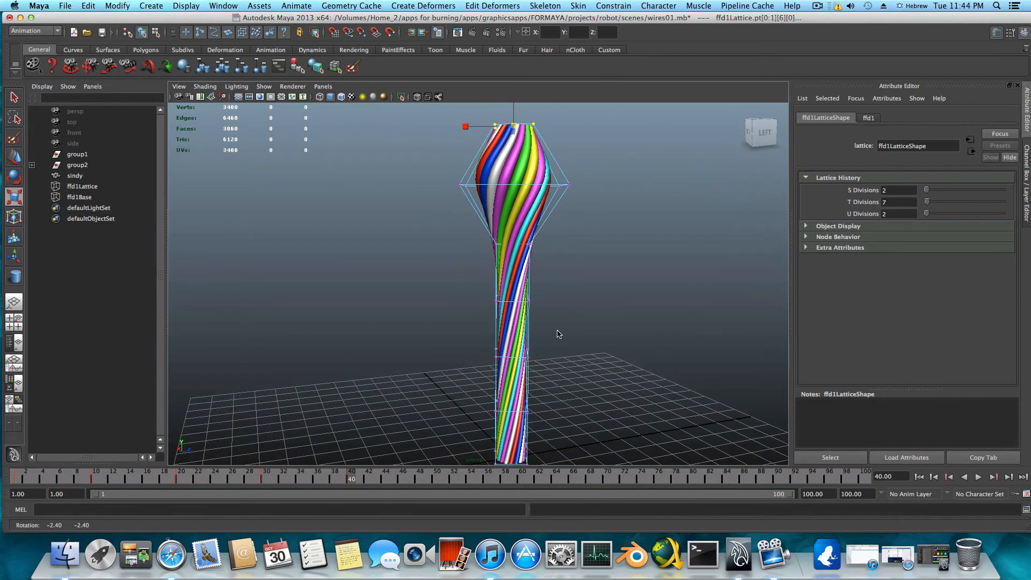
key("alt+v")
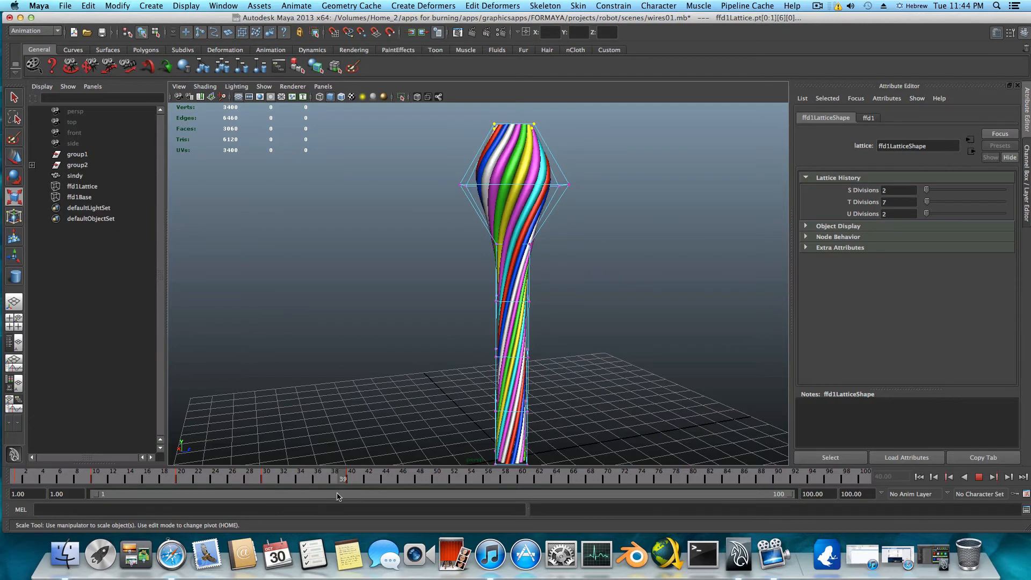
key("Escape")
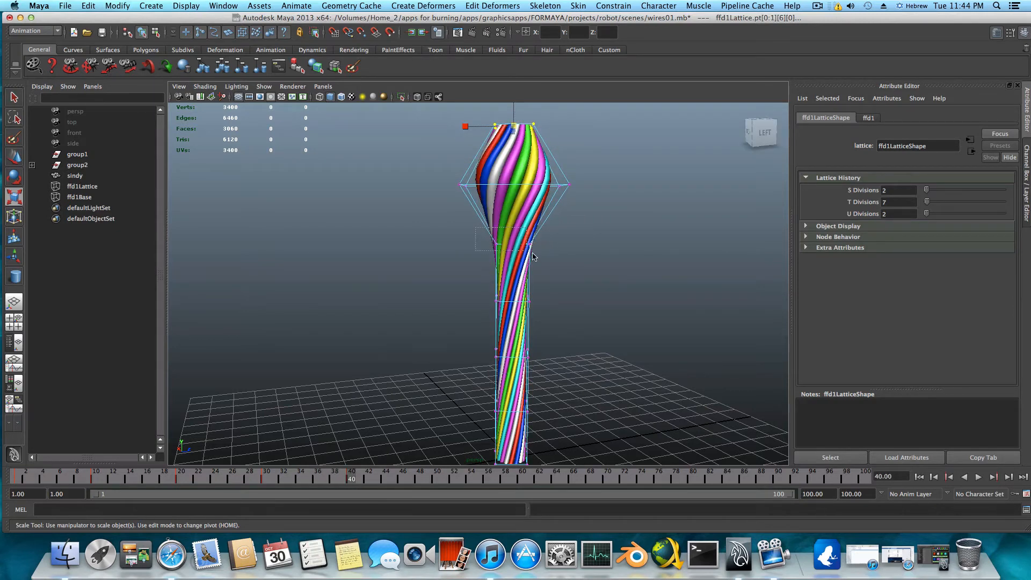
Key the third row of lattice points at frame 40, scale it slightly outward at frame 50 and wider at frame 60.
left_click_drag(550, 263, 550, 263)
key("s")
left_click(436, 479)
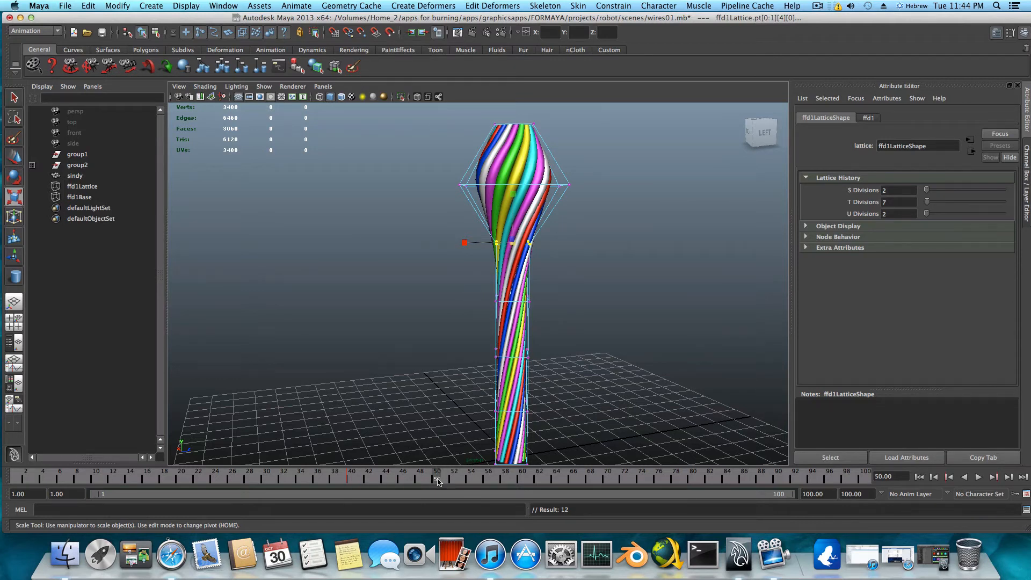
mouse_move(512, 244)
left_mouse_down()
mouse_move(542, 256)
mouse_move(504, 245)
left_mouse_up()
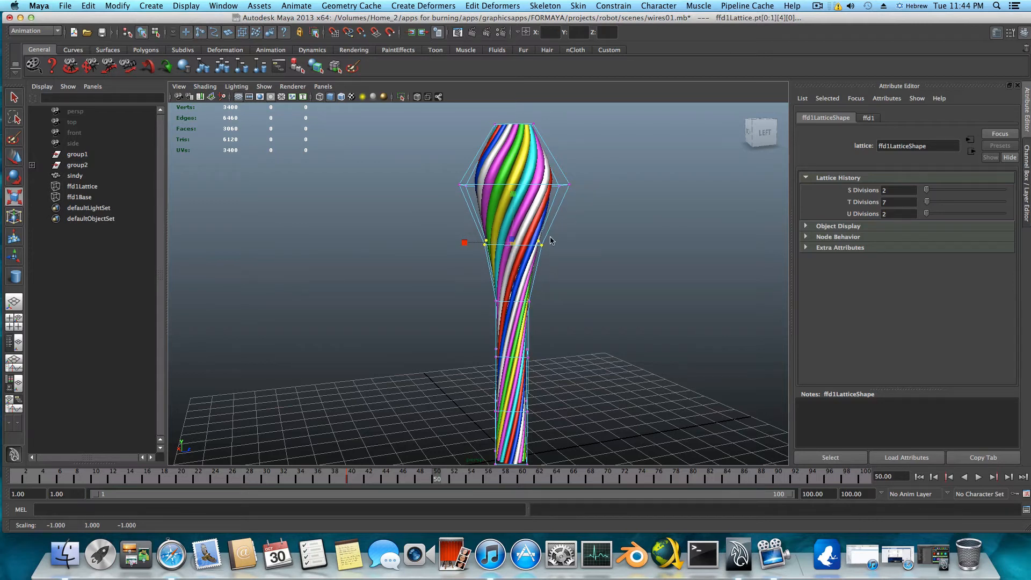
key("s")
left_click(522, 482)
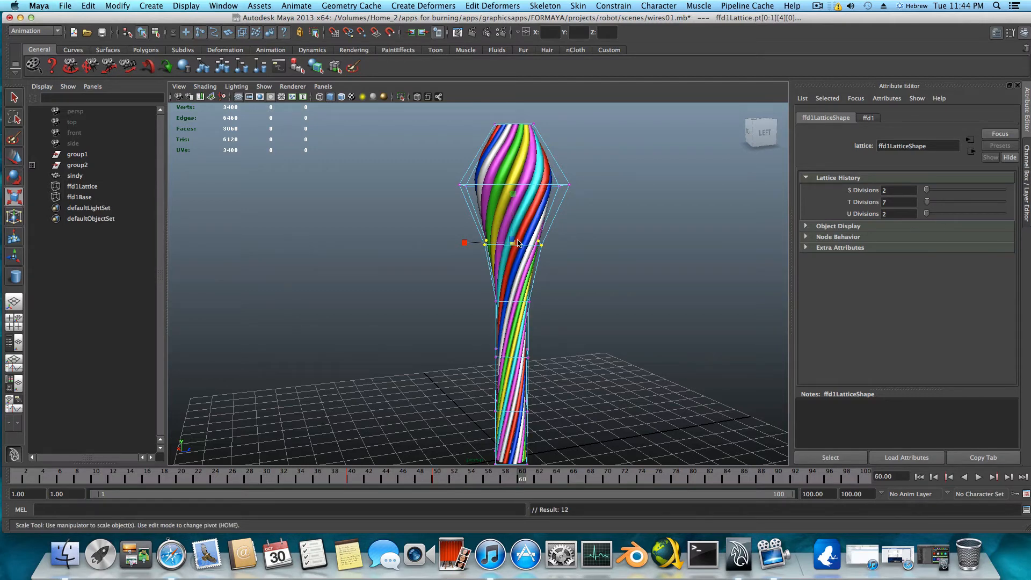
left_click_drag(514, 244, 554, 252)
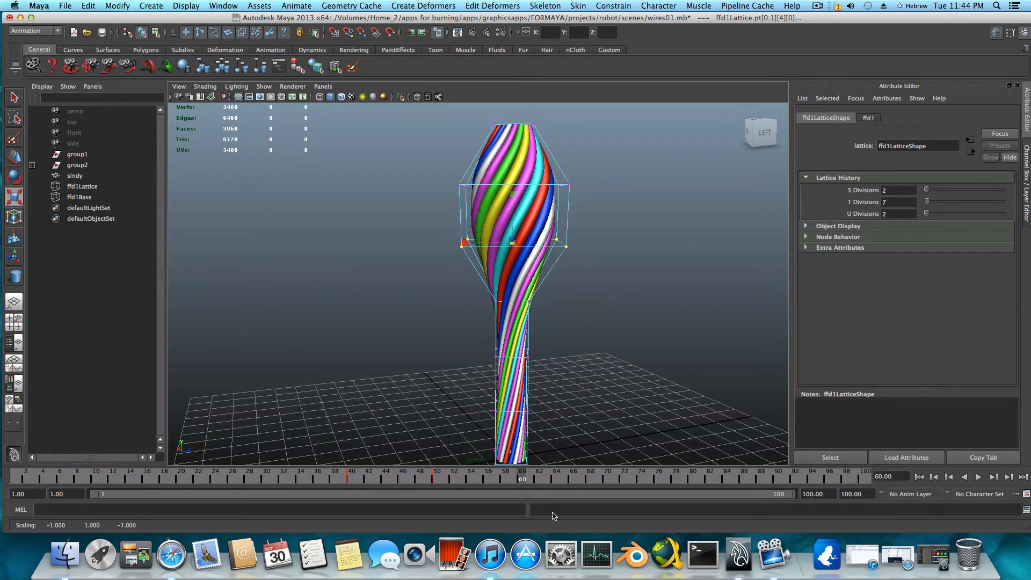
Scale the second row of lattice points inward at frame 50, narrow it further to column width at frame 60, and key both.
left_click_drag(444, 165, 581, 203)
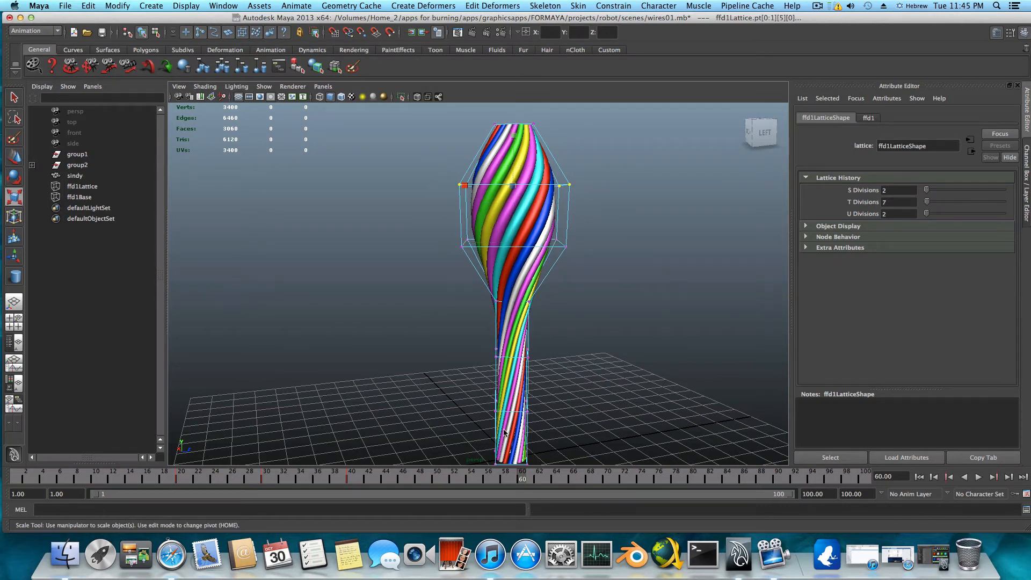
left_click(438, 483)
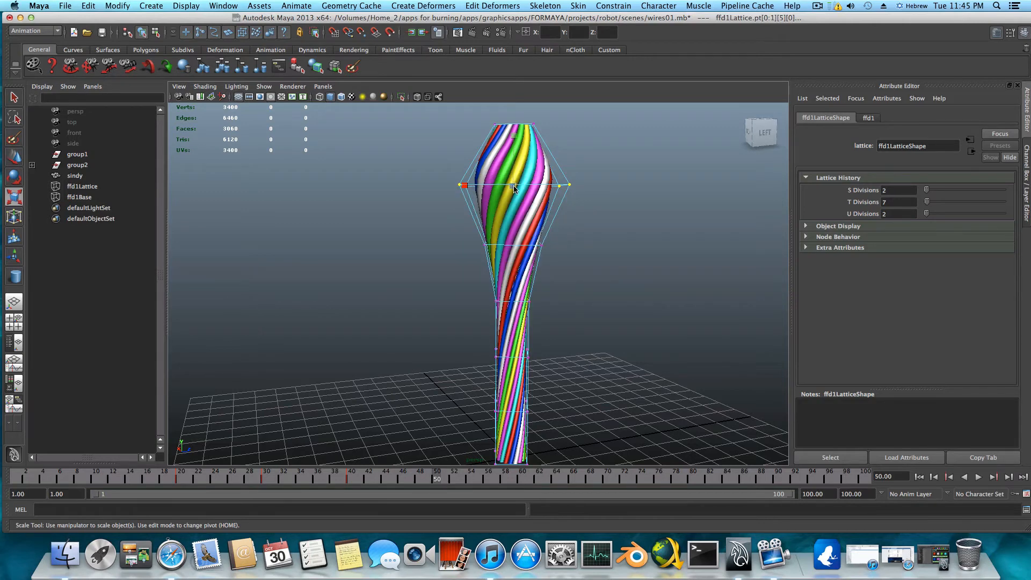
left_click_drag(515, 188, 472, 208)
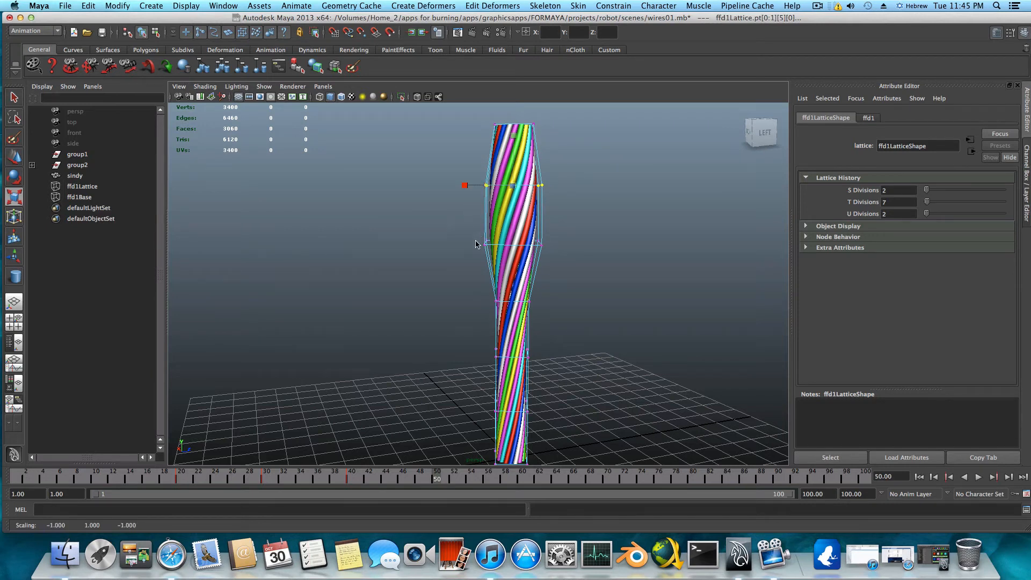
key("s")
left_click(521, 481)
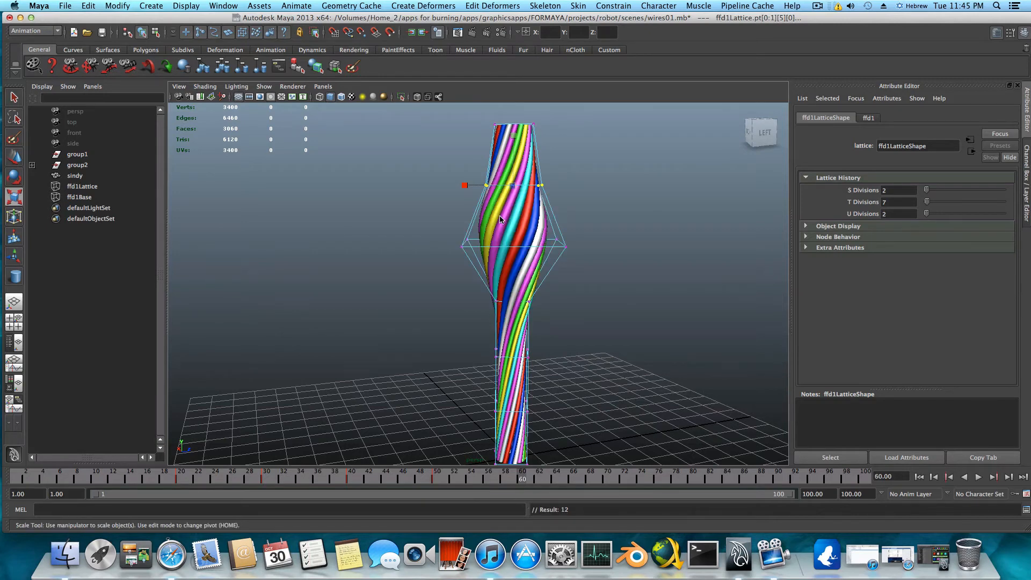
left_click_drag(514, 189, 502, 171)
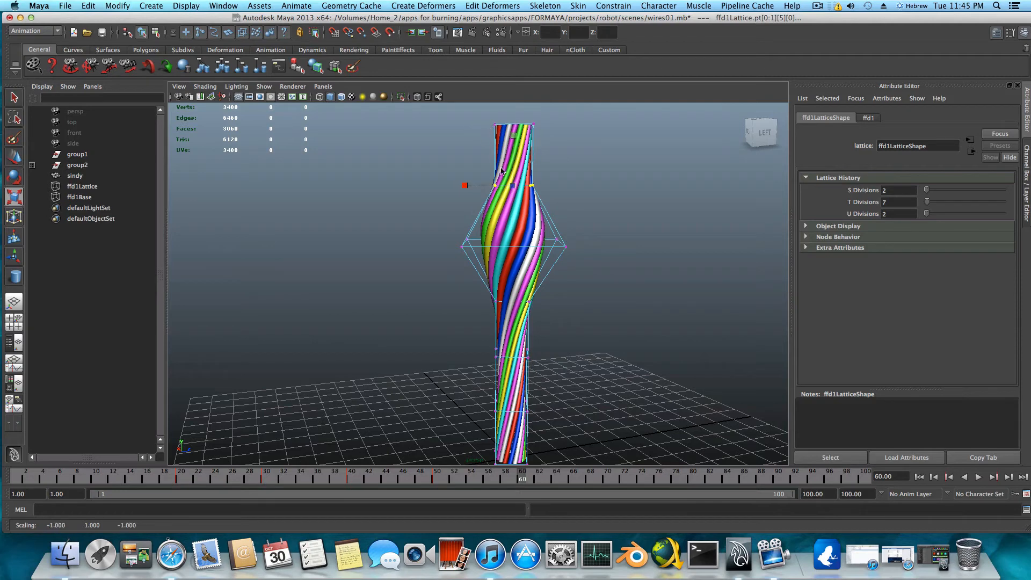
key("s")
mouse_move(427, 482)
left_mouse_down()
mouse_move(2, 494)
mouse_move(16, 483)
mouse_move(107, 480)
mouse_move(591, 526)
mouse_move(54, 515)
mouse_move(467, 524)
mouse_move(204, 519)
mouse_move(444, 518)
mouse_move(264, 502)
left_mouse_up()
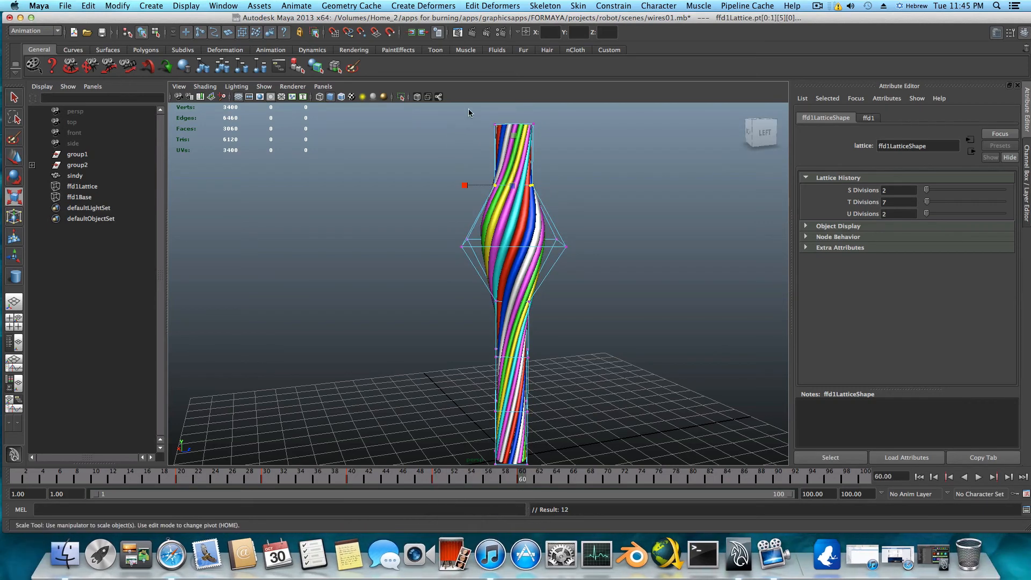
Flare the top lattice row outward at frame 60, then scale it back to column width and key it at frame 50.
left_click_drag(469, 107, 587, 159)
left_click_drag(514, 128, 582, 155)
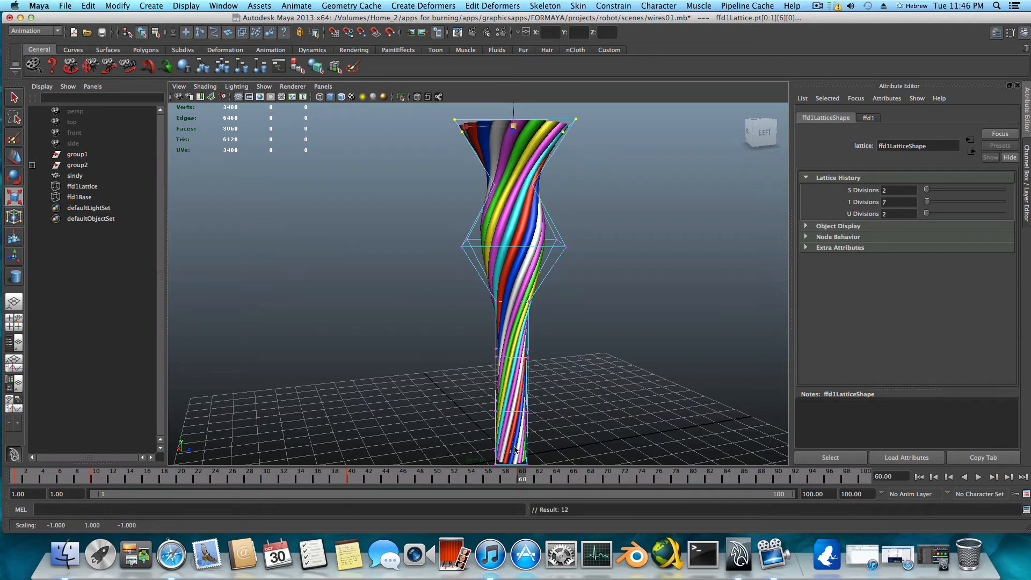
left_click(510, 482)
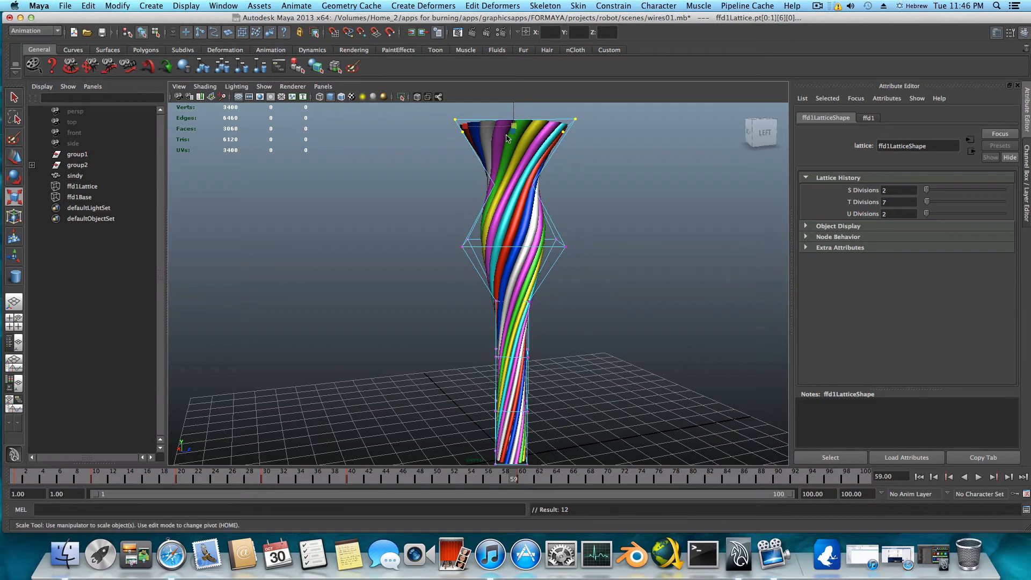
left_click_drag(504, 132, 443, 152)
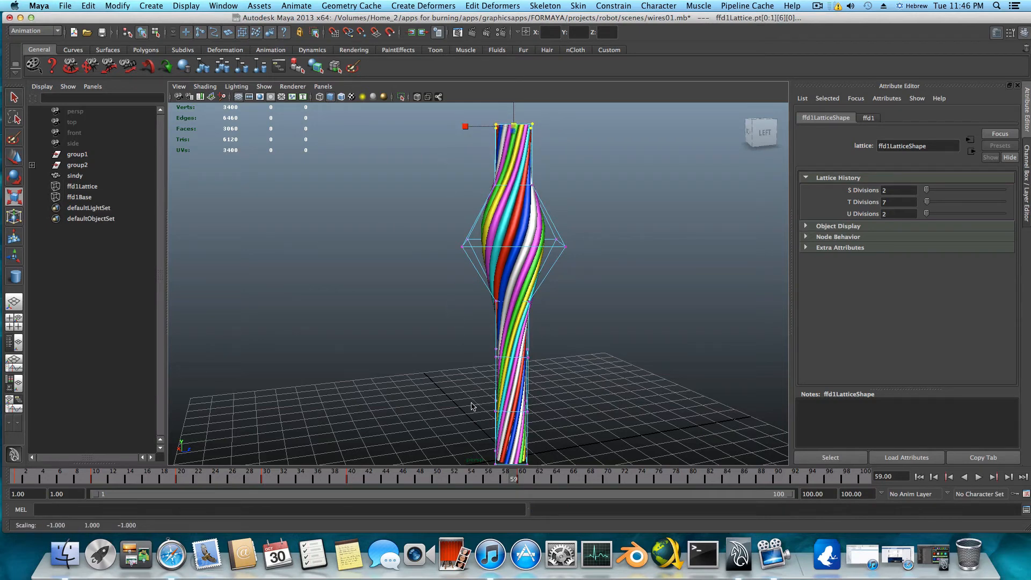
left_click(441, 479)
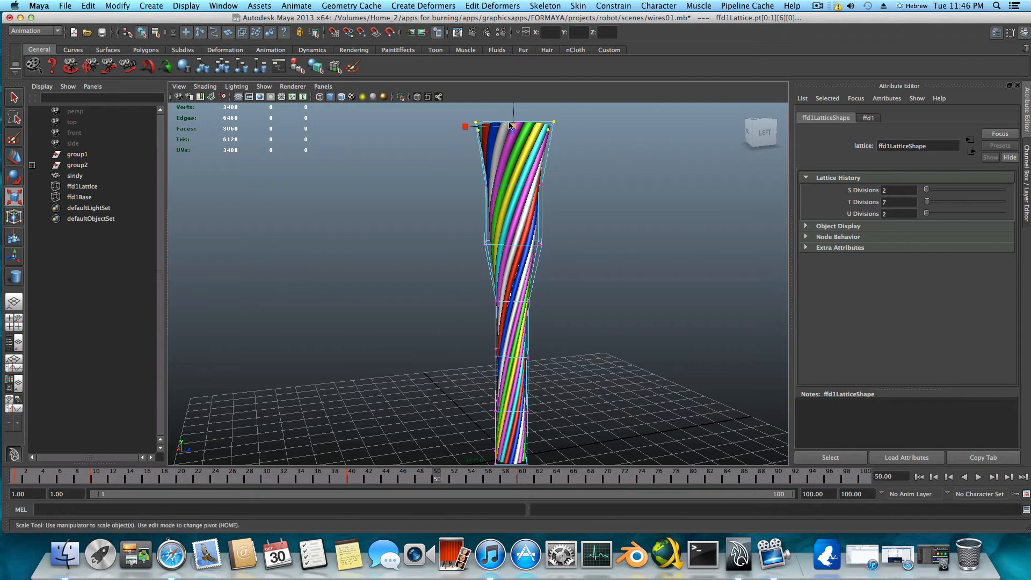
left_click_drag(513, 127, 474, 142)
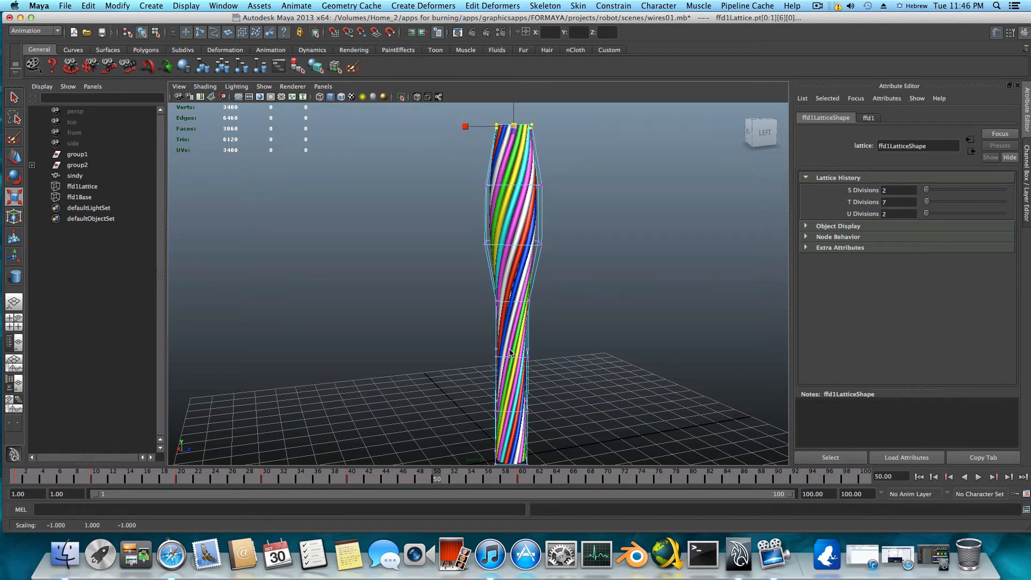
key("s")
Play and scrub through the animation and examine the column's deformation from another side.
key("alt+v")
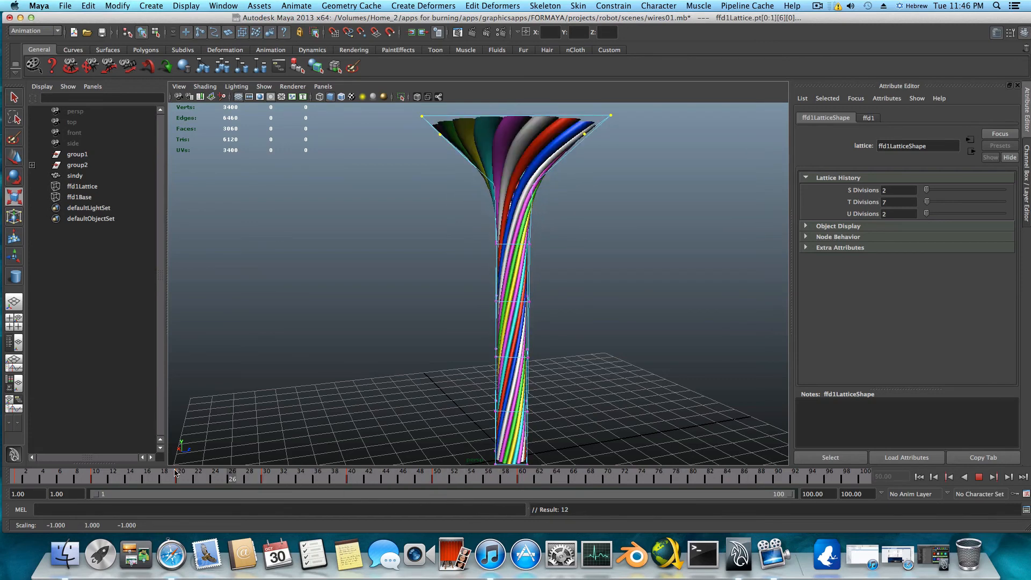
left_click_drag(175, 474, 103, 475)
scroll(390, 393, "down", 6)
left_click_drag(390, 392, 529, 359, "alt")
left_click_drag(455, 347, 415, 346, "alt")
scroll(559, 368, "up", 6)
left_click_drag(582, 380, 601, 376, "alt")
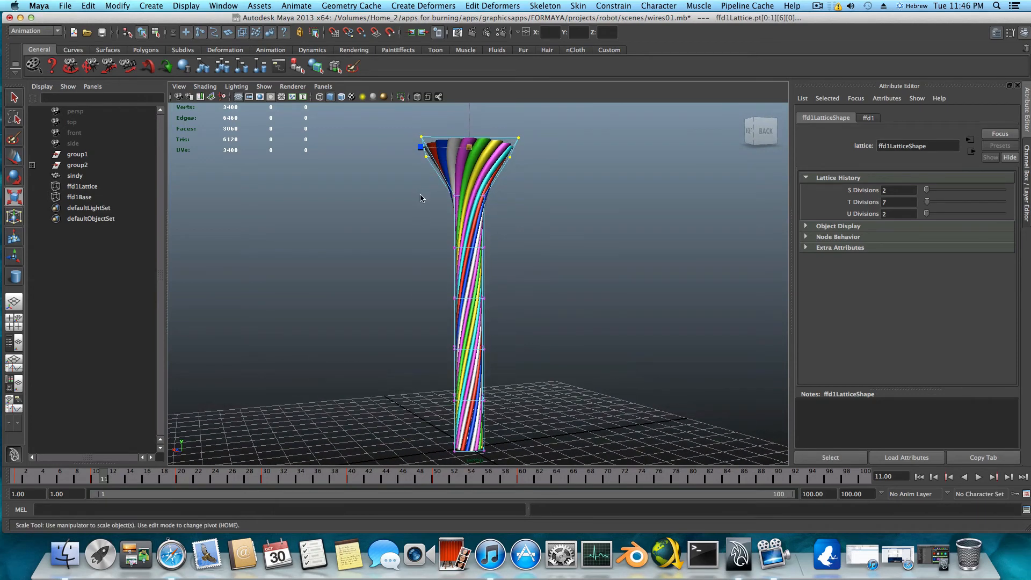
Key the fifth lattice row from the top at frame 20, scale it outward at frame 30 and wider at frame 40, keying both.
left_click_drag(423, 324, 543, 384)
left_click(183, 480)
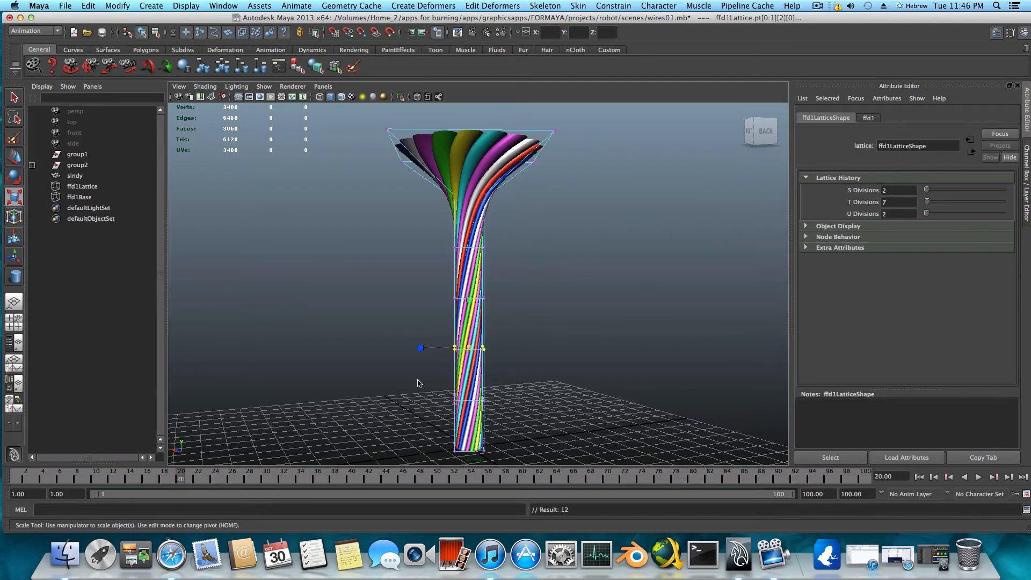
left_click(264, 480)
left_click_drag(466, 349, 507, 355)
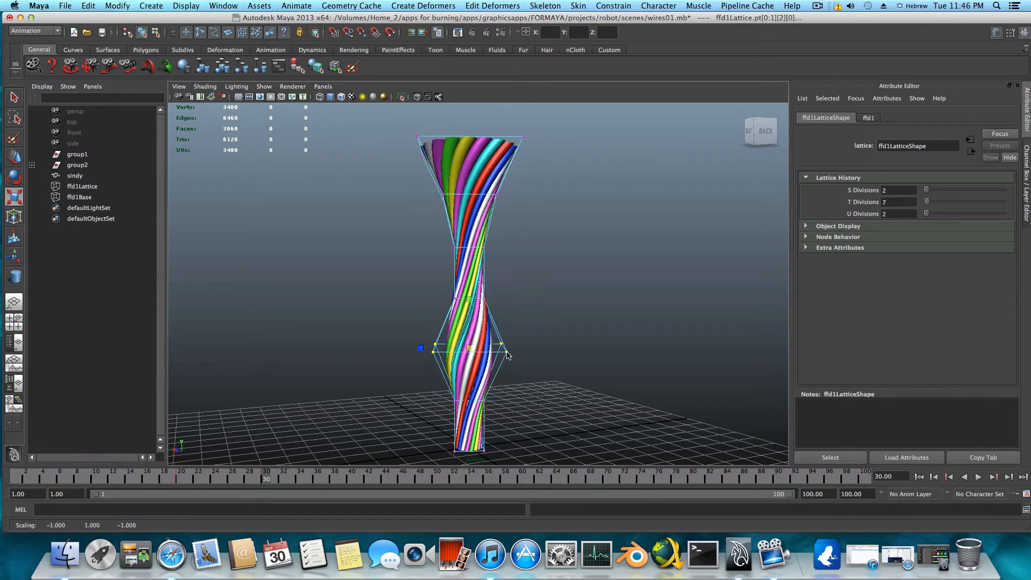
left_click(352, 480)
left_click_drag(471, 349, 536, 359)
key("s")
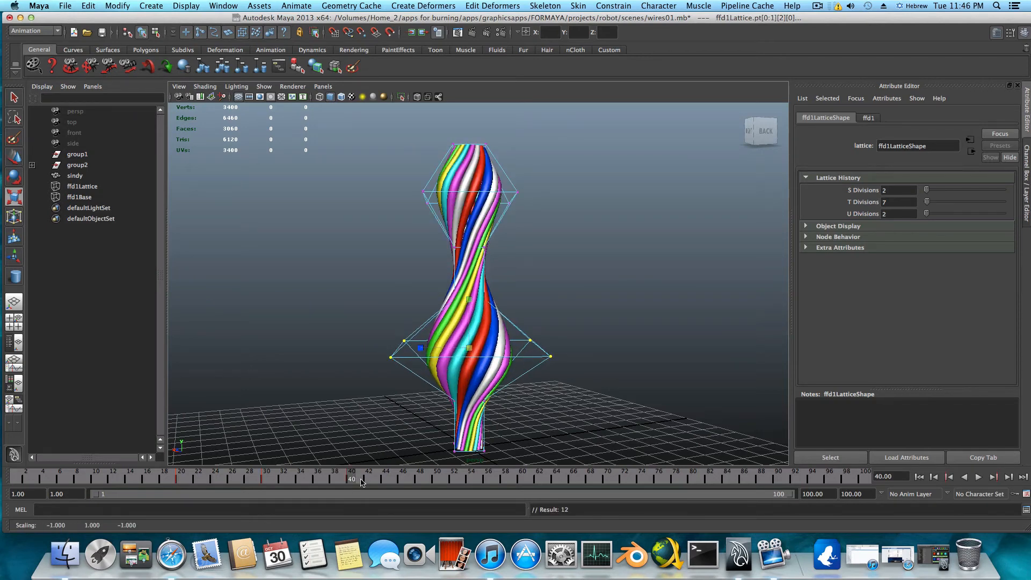
Move the widened fifth lattice row down near the column's base at frame 50 and up toward the third row at frame 60, keying both.
left_click(437, 479)
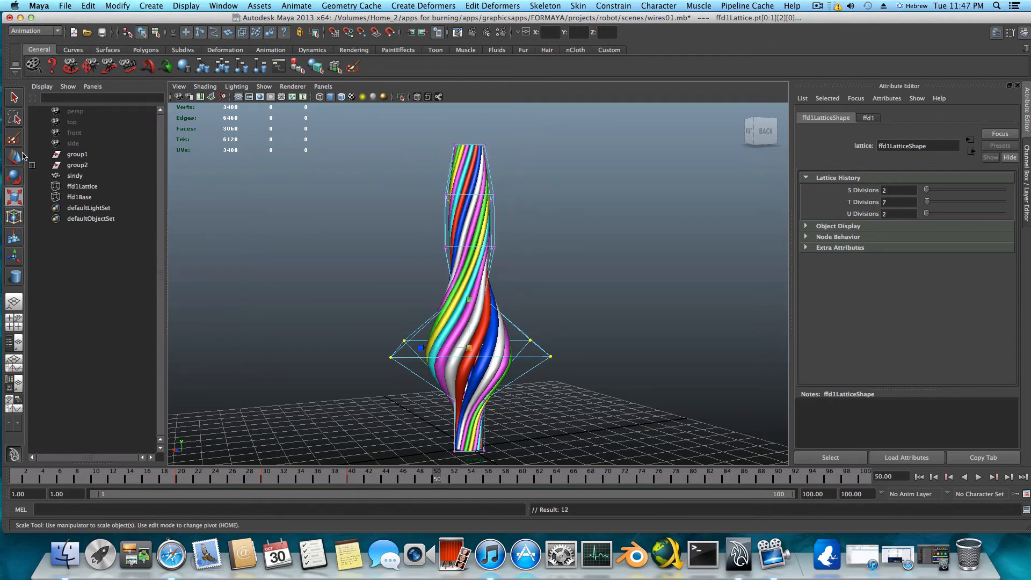
left_click(19, 156)
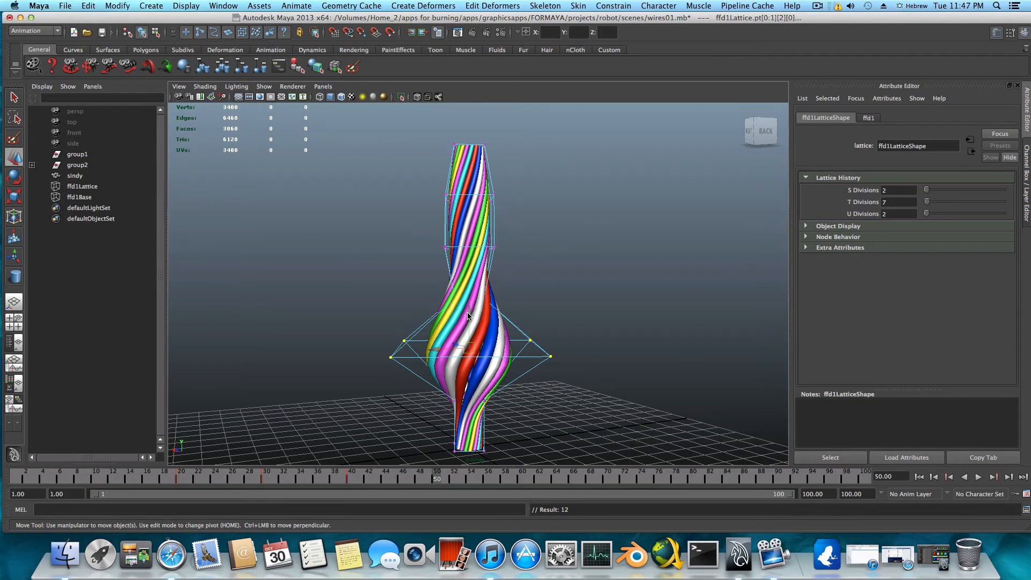
left_click_drag(468, 316, 468, 376)
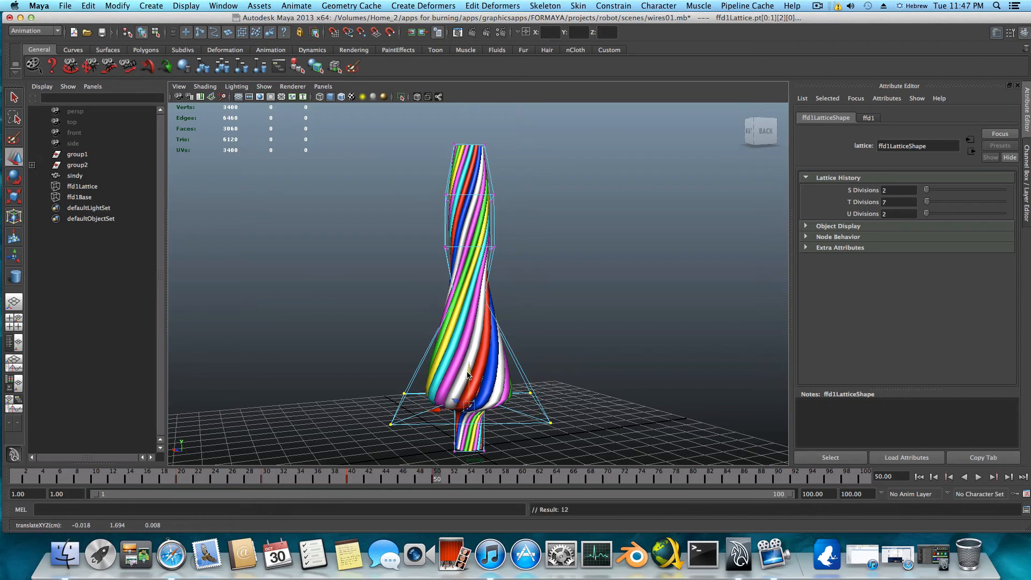
left_click(522, 478)
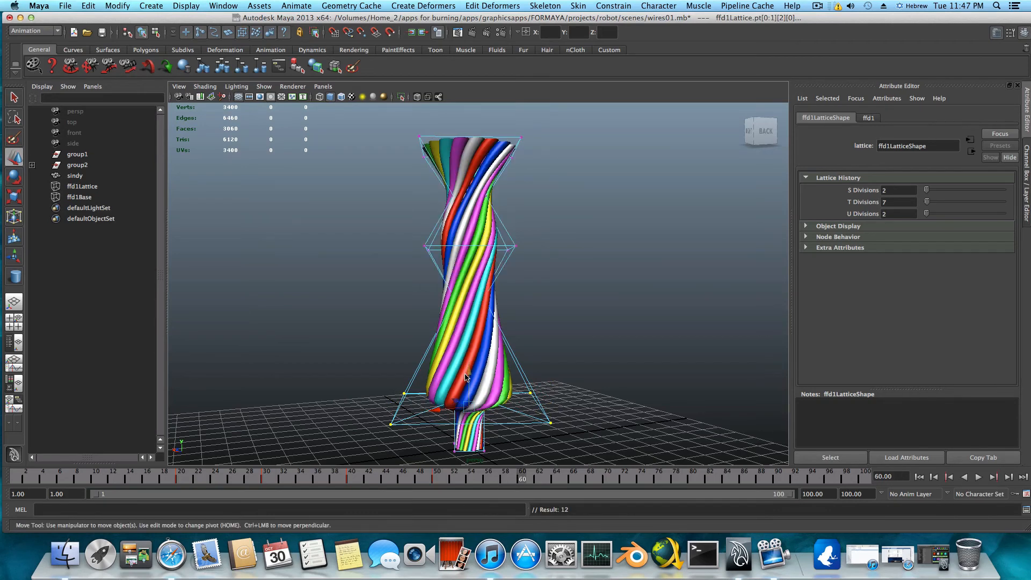
left_click_drag(466, 378, 476, 228)
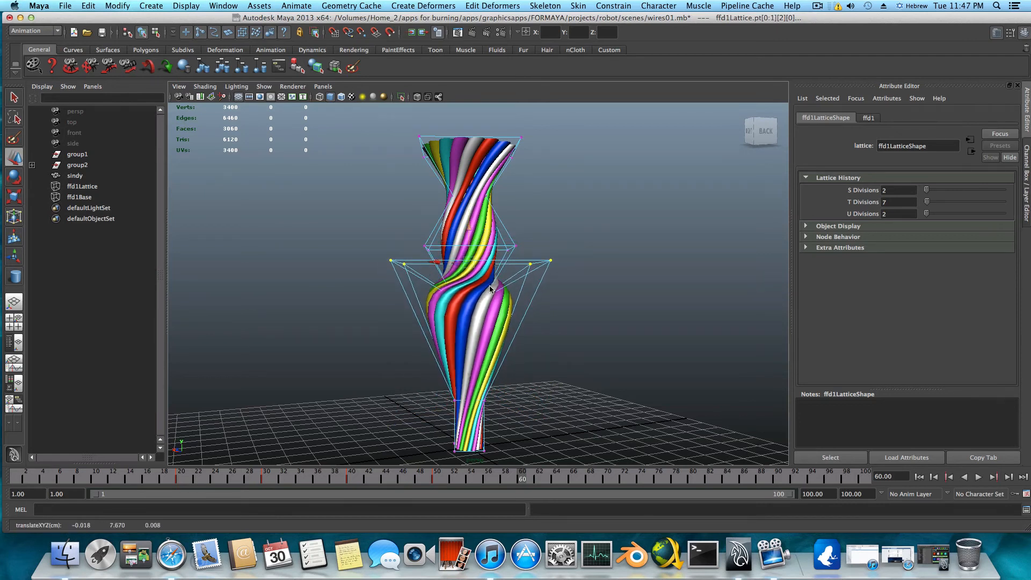
key("s")
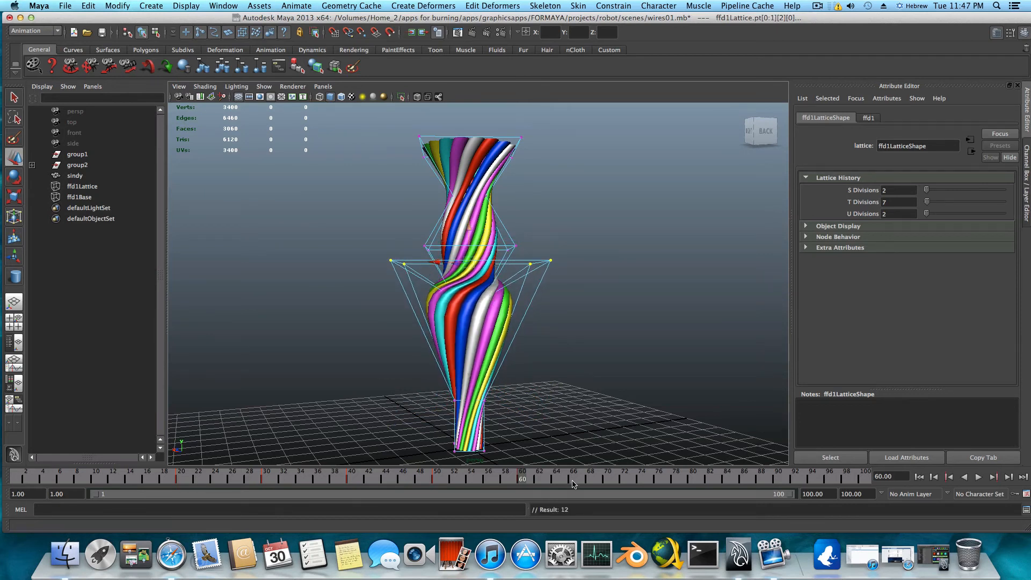
At frame 70, lower the fifth lattice row to about its original height, scale it inward to a very narrow waist, and key it.
left_click_drag(527, 325, 533, 430, "alt")
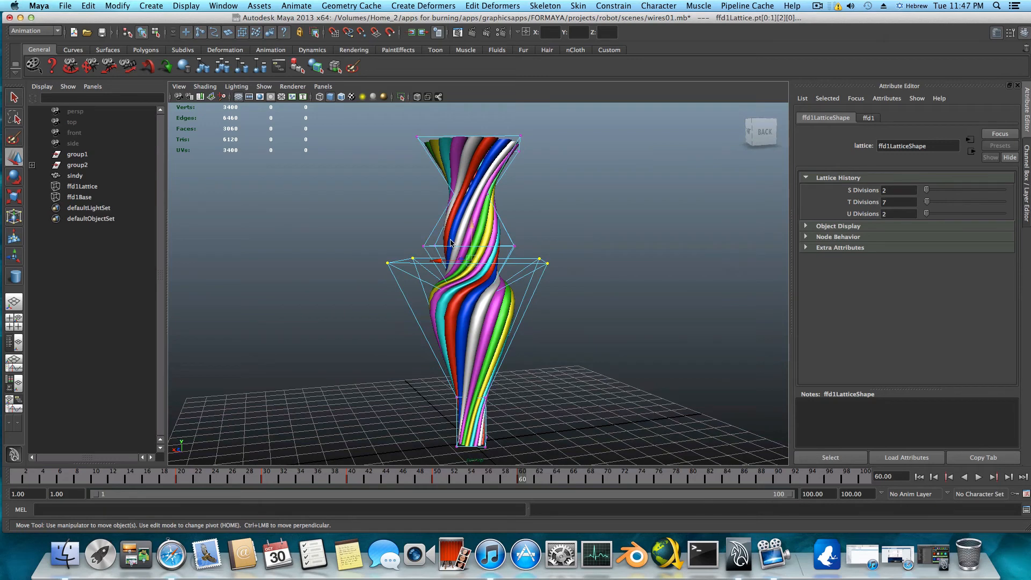
left_click(606, 480)
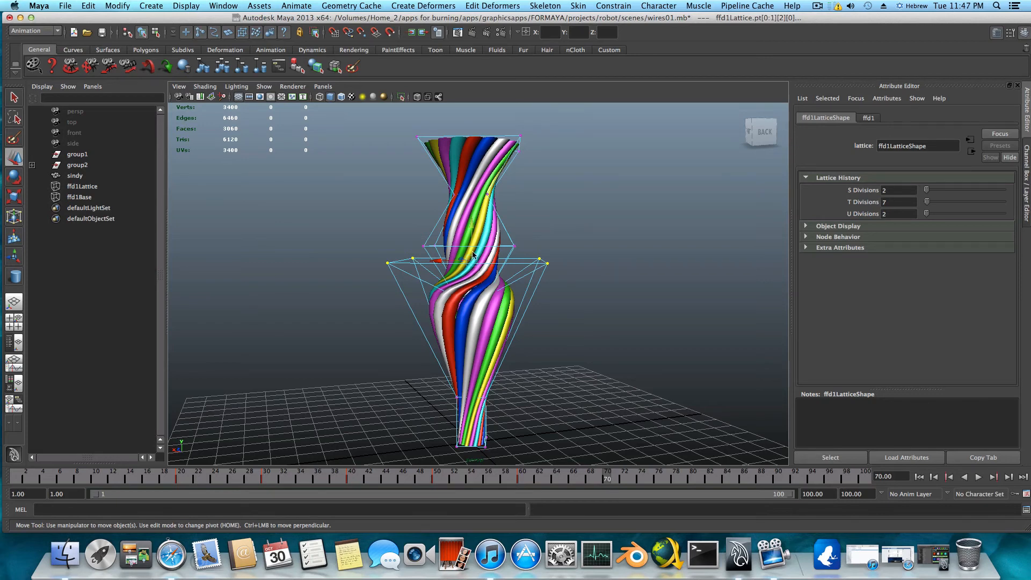
left_click_drag(473, 226, 477, 295)
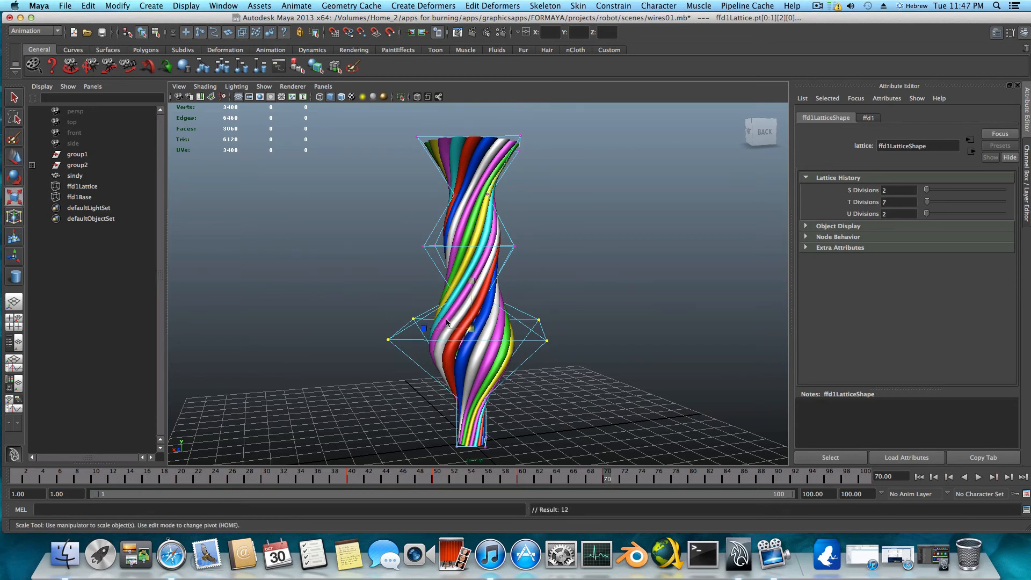
left_click_drag(474, 334, 351, 359)
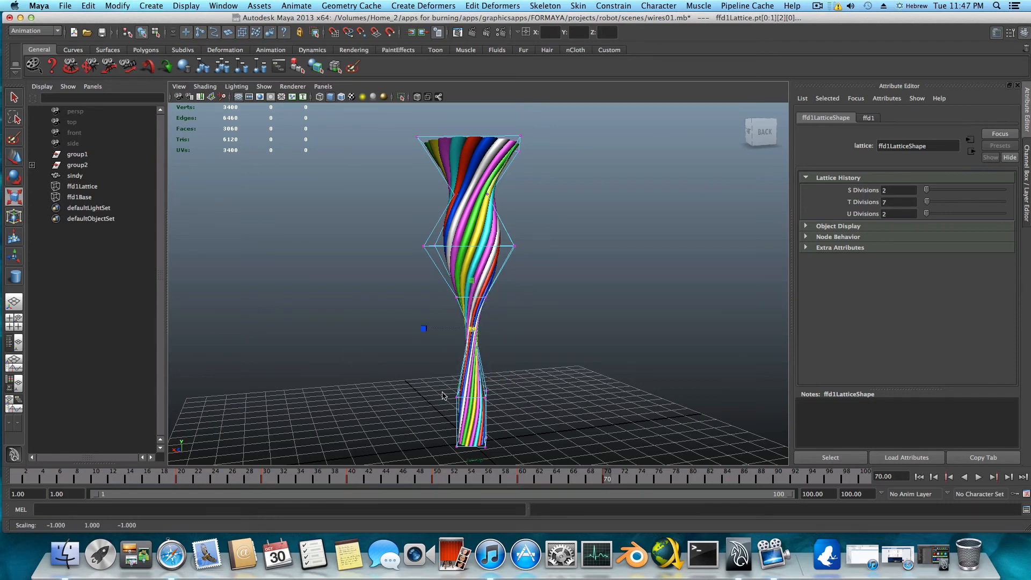
key("s")
Play the animation from frame 1 and examine the deformed column from another angle.
mouse_move(608, 480)
left_mouse_down()
mouse_move(451, 476)
mouse_move(329, 454)
mouse_move(1, 467)
left_mouse_up()
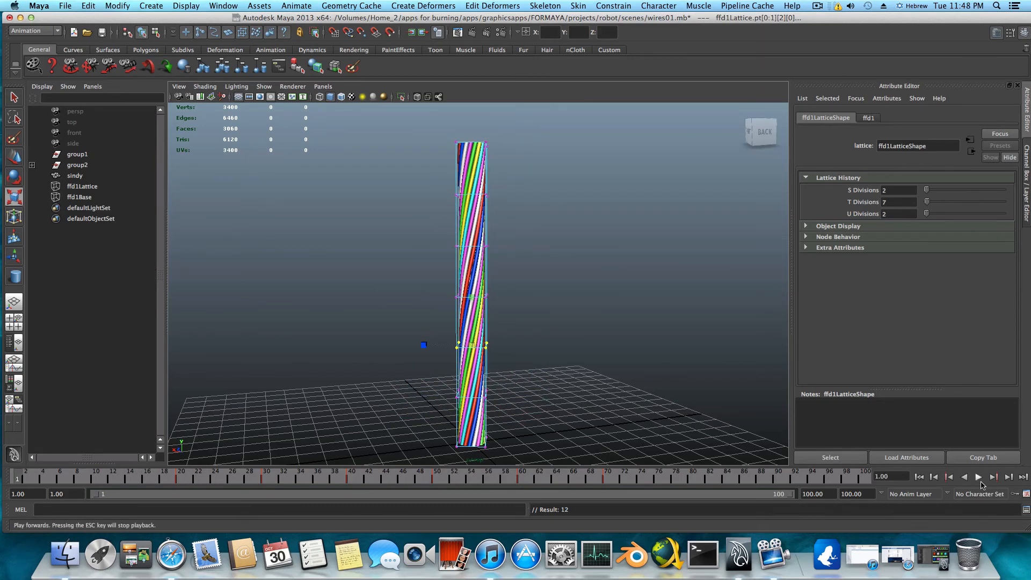
left_click(978, 478)
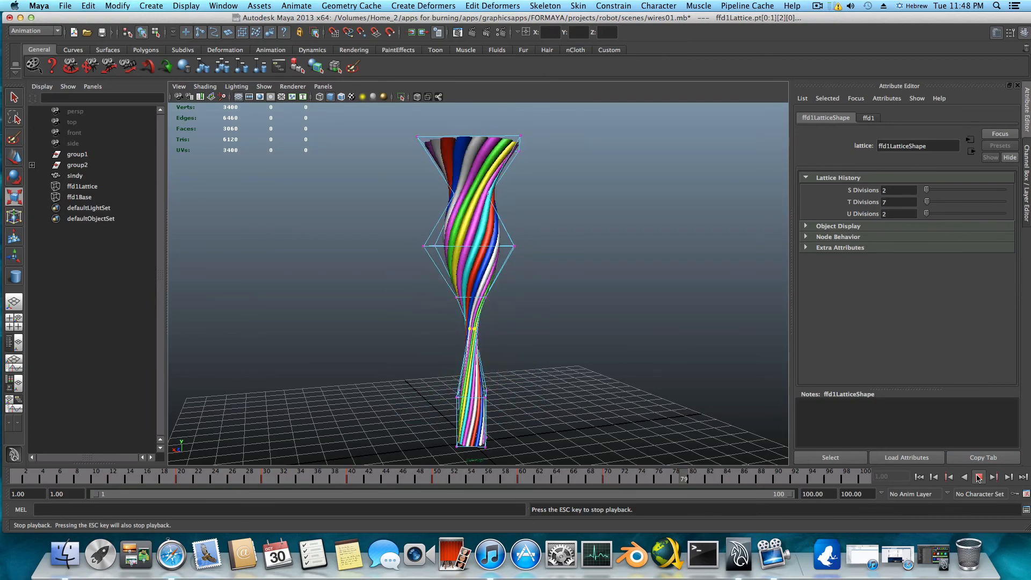
left_click(979, 478)
left_click_drag(357, 339, 589, 334, "alt")
left_click_drag(501, 323, 474, 325, "alt")
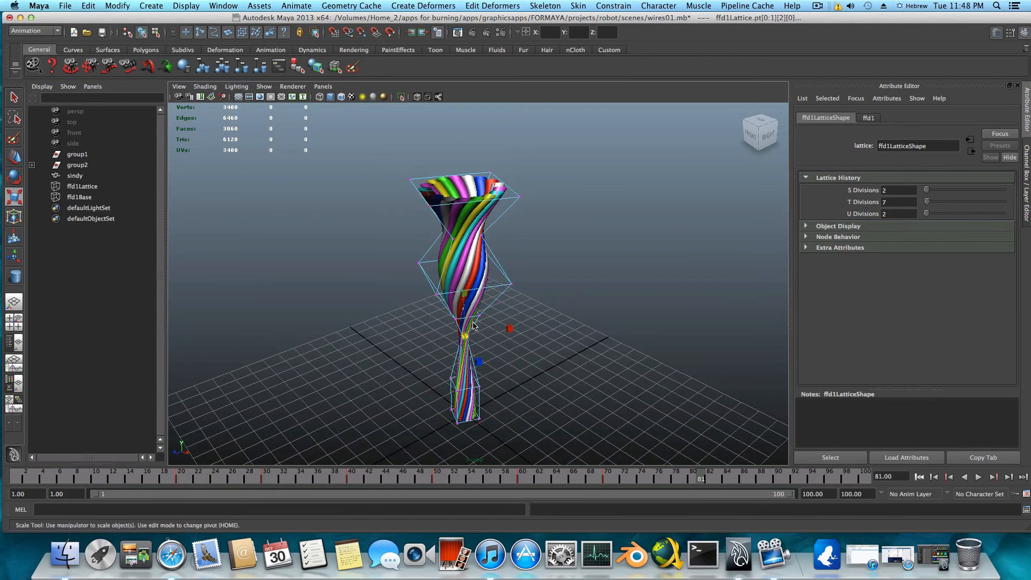
Add a nonlinear Wave deformer to the sindy mesh.
left_click(18, 32)
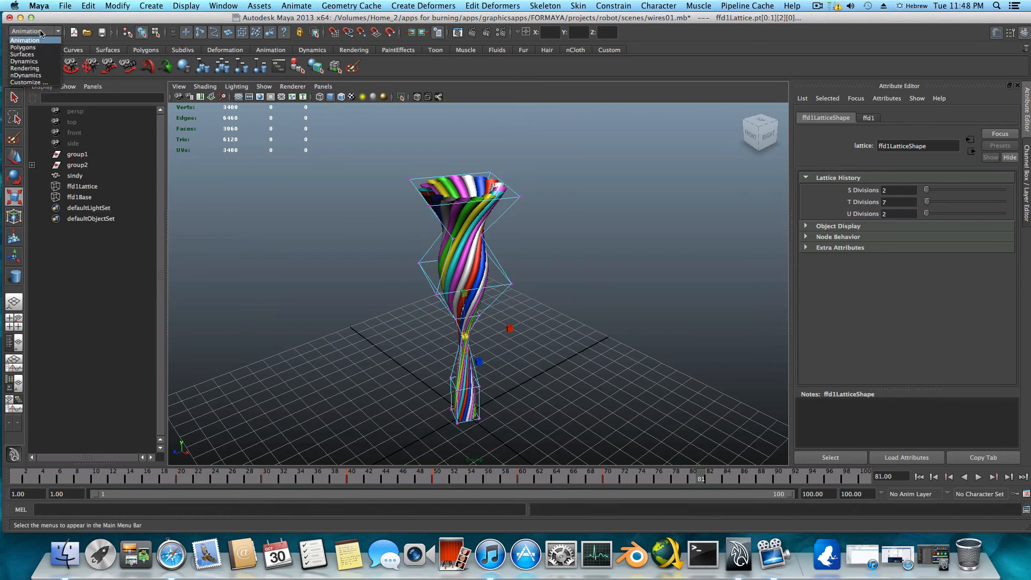
left_click(25, 40)
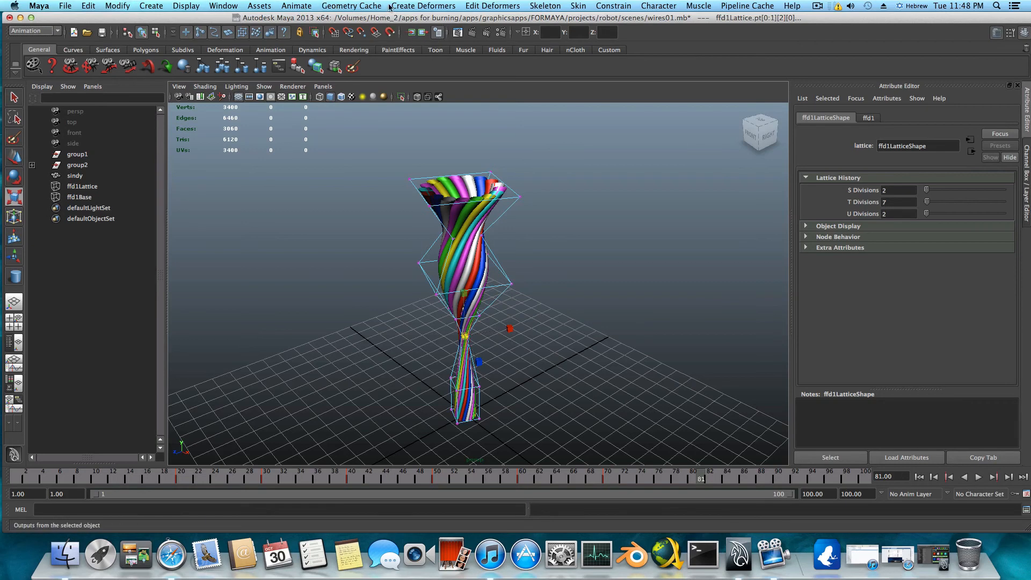
left_click_drag(473, 302, 455, 276, "alt")
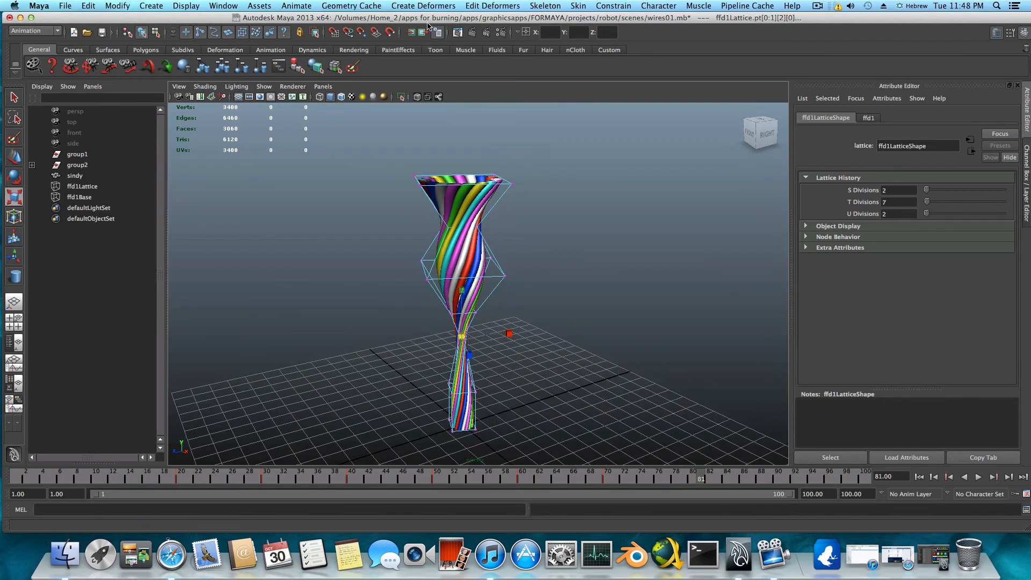
left_click(427, 6)
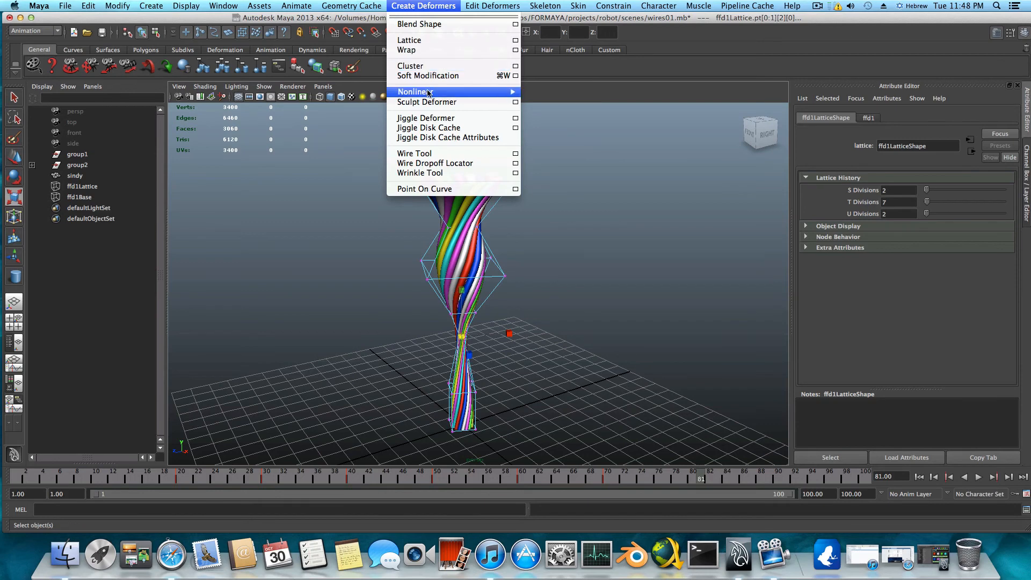
mouse_move(430, 93)
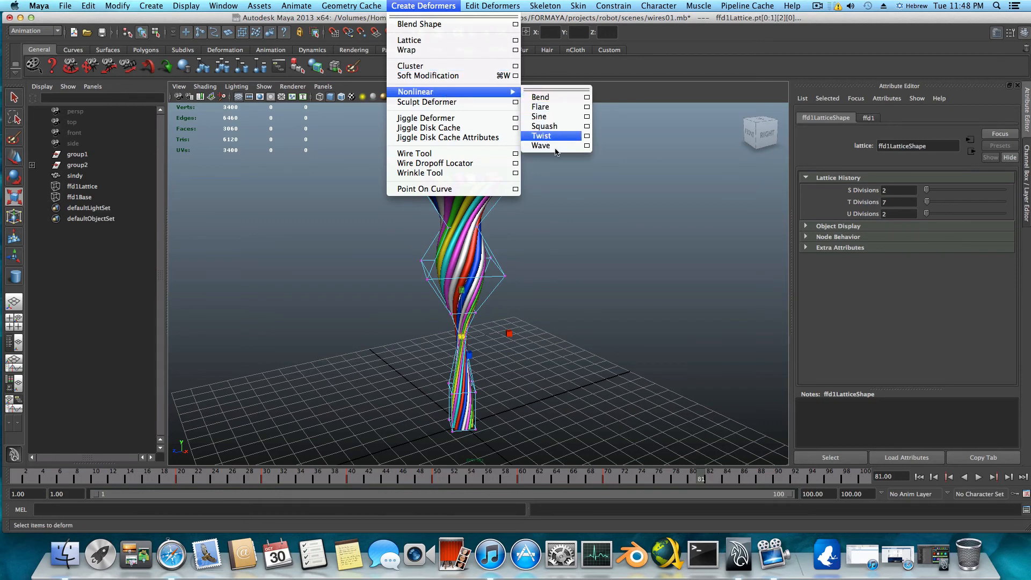
left_click(554, 231)
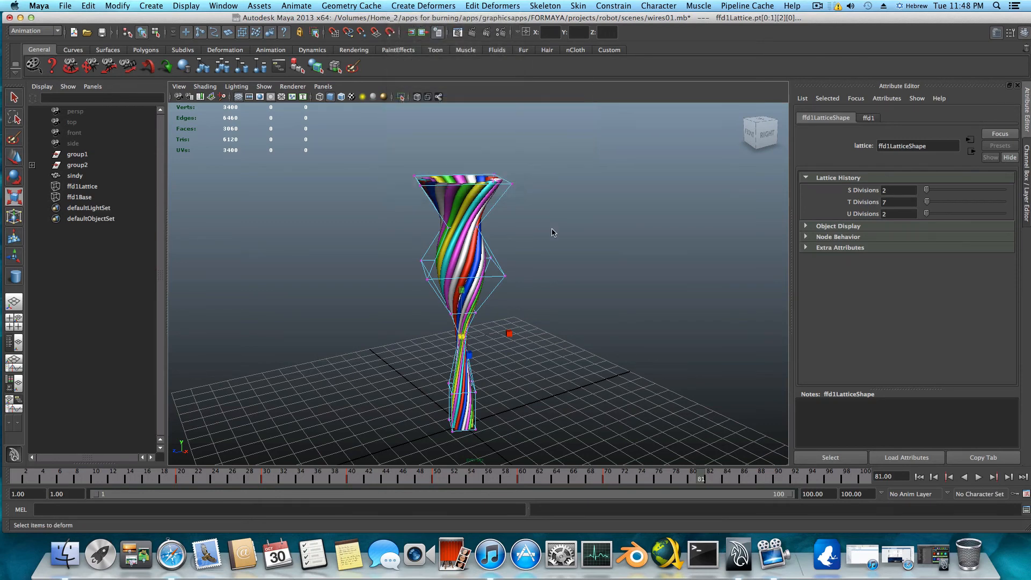
left_click(71, 176)
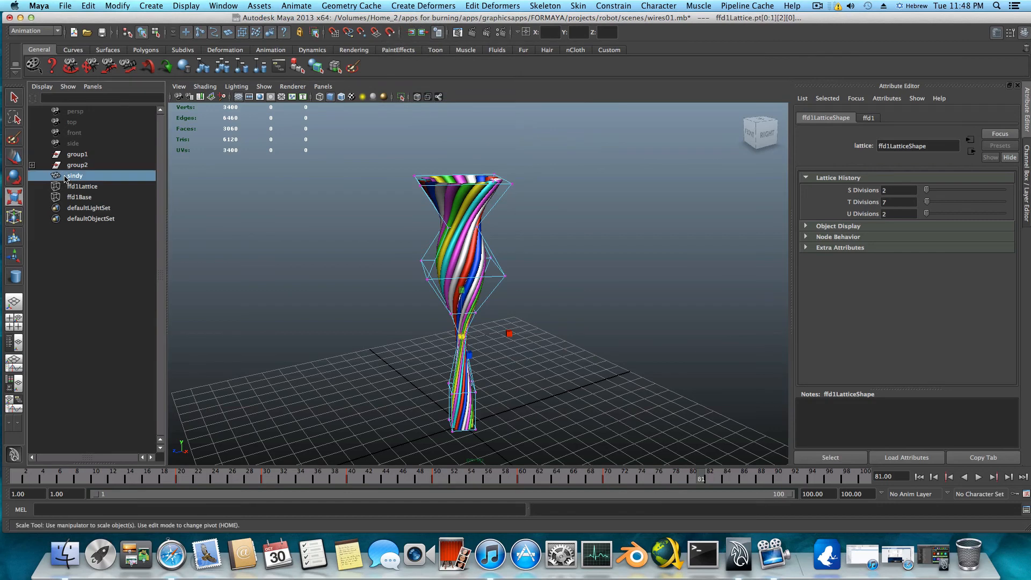
left_click(412, 7)
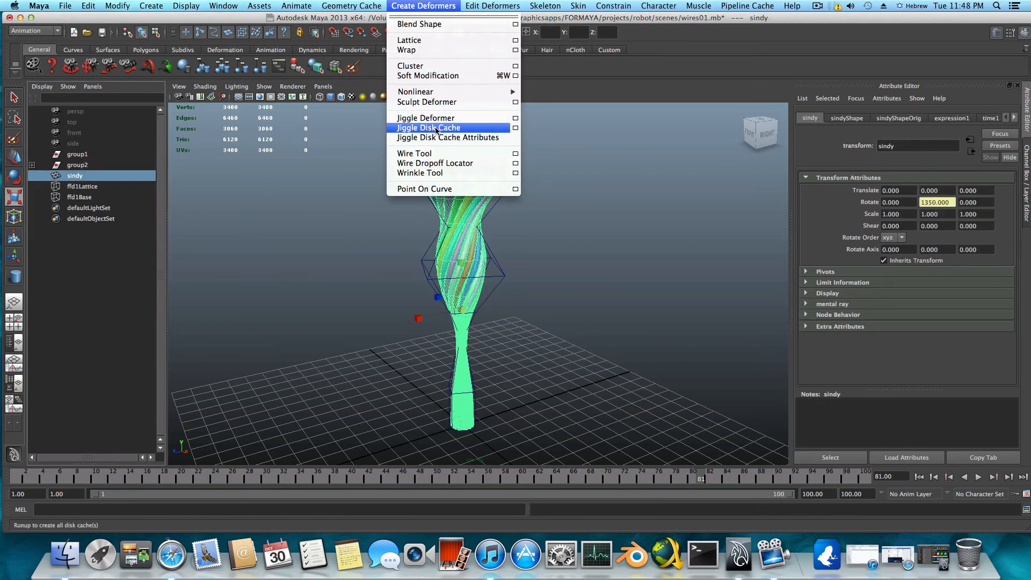
mouse_move(444, 92)
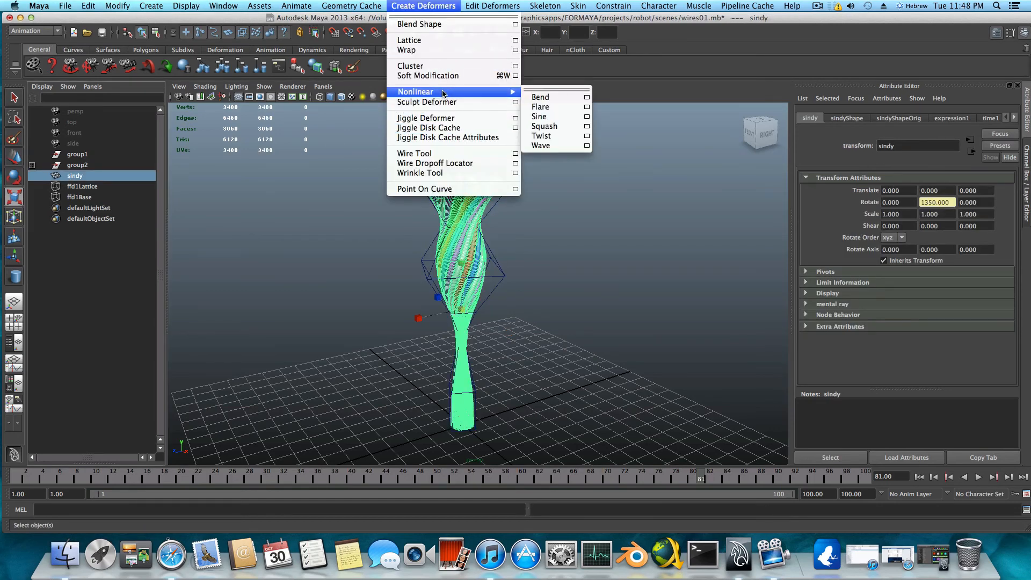
left_click(547, 146)
left_click_drag(505, 343, 490, 308, "alt")
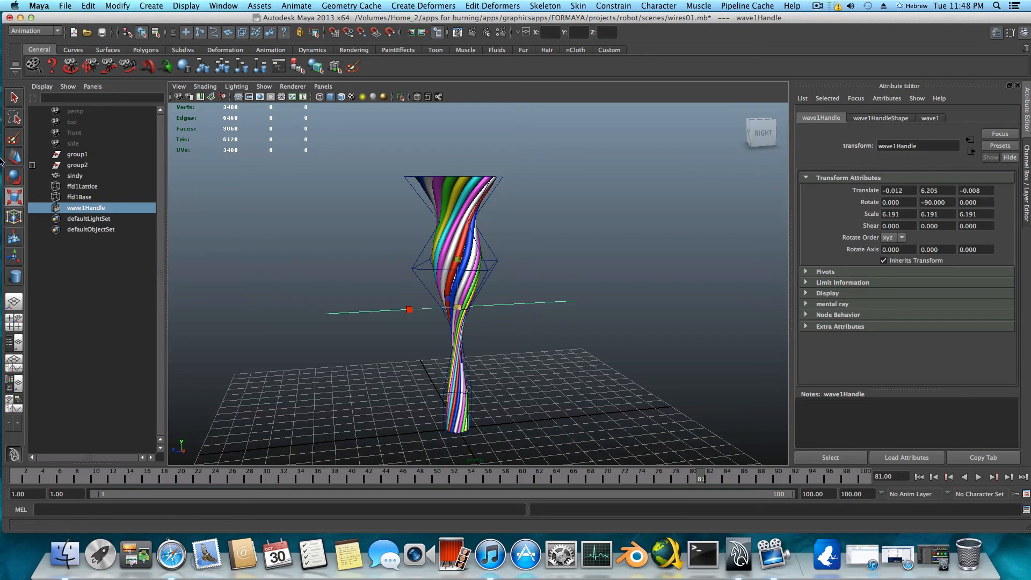
Move the wave deformer handle up the column to Y 10.714 and play the animation from the start to frame 36.
key("w")
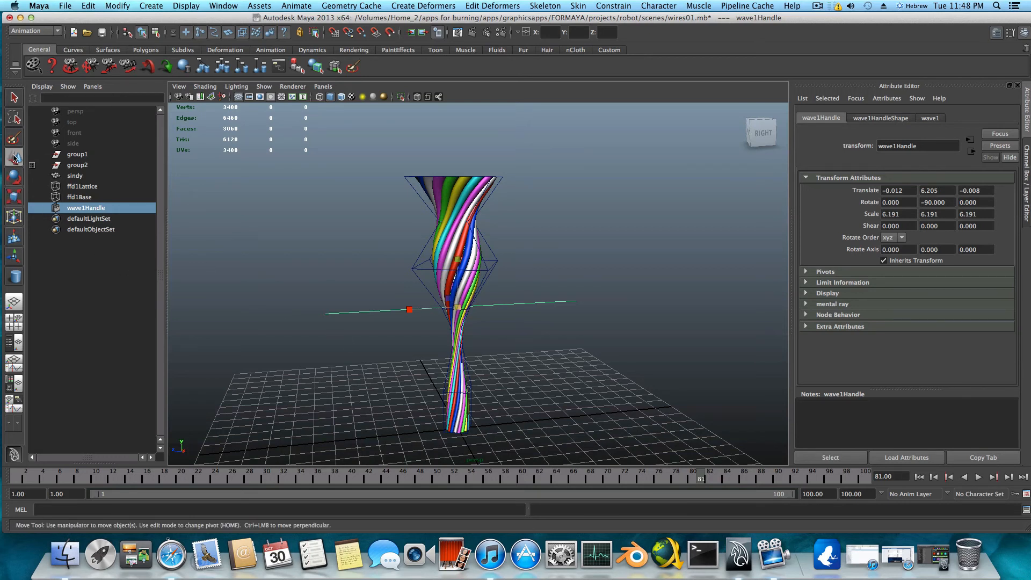
mouse_move(457, 275)
left_mouse_down()
mouse_move(454, 181)
mouse_move(542, 280)
mouse_move(473, 276)
left_mouse_up()
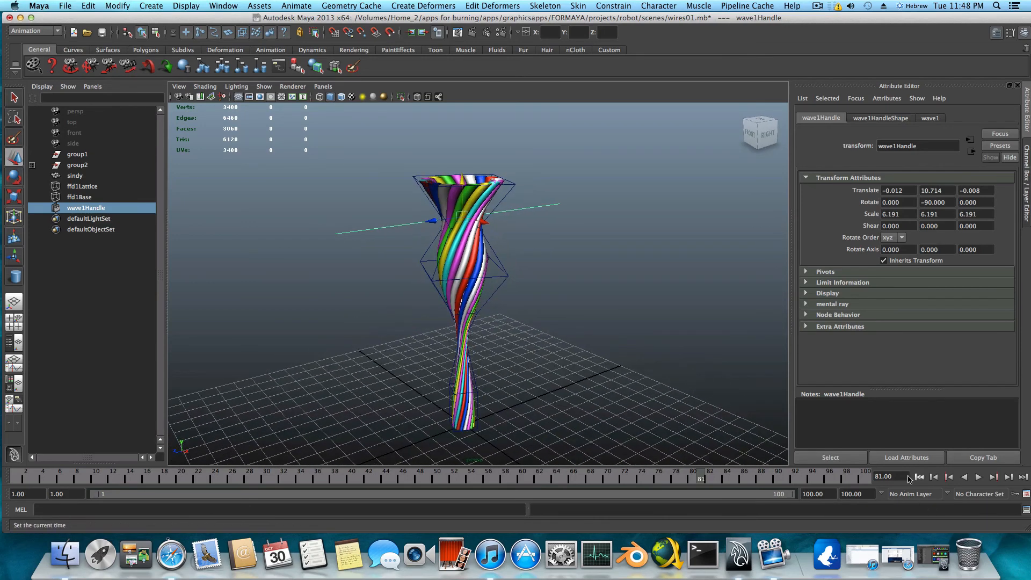
left_click(919, 477)
left_click(978, 478)
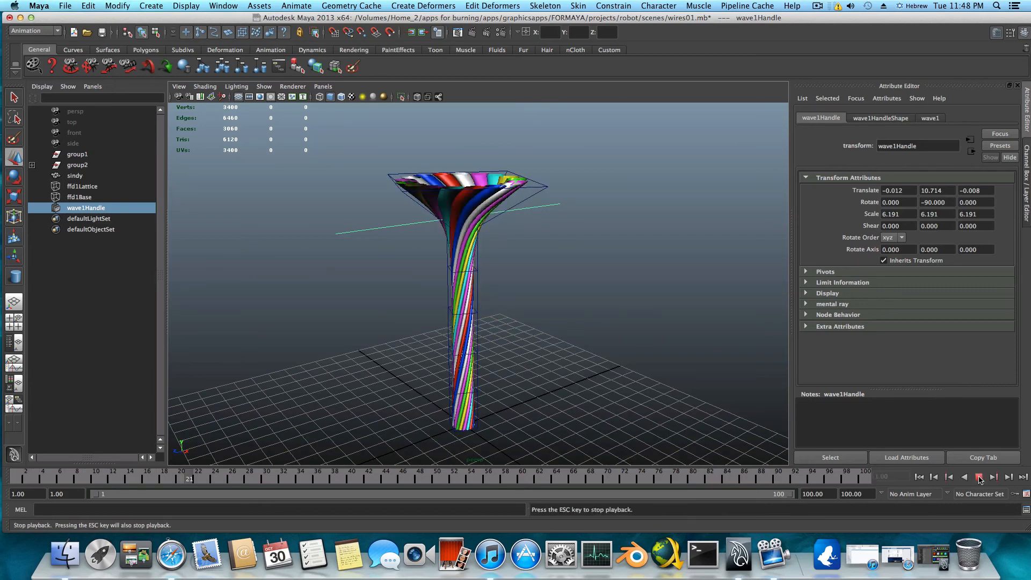
left_click(979, 477)
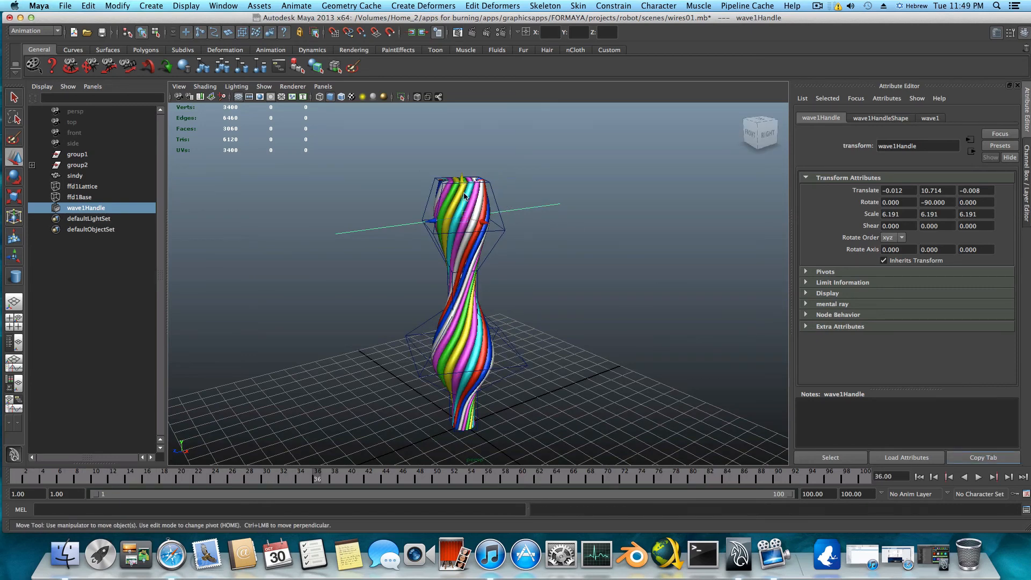
Key the wave handle lowered to Y 3.791 at frame 36 and at Y 8.932 at frame 20, then play the animation forwards and backwards.
mouse_move(462, 185)
left_mouse_down()
mouse_move(463, 327)
mouse_move(465, 189)
left_mouse_up()
key("s")
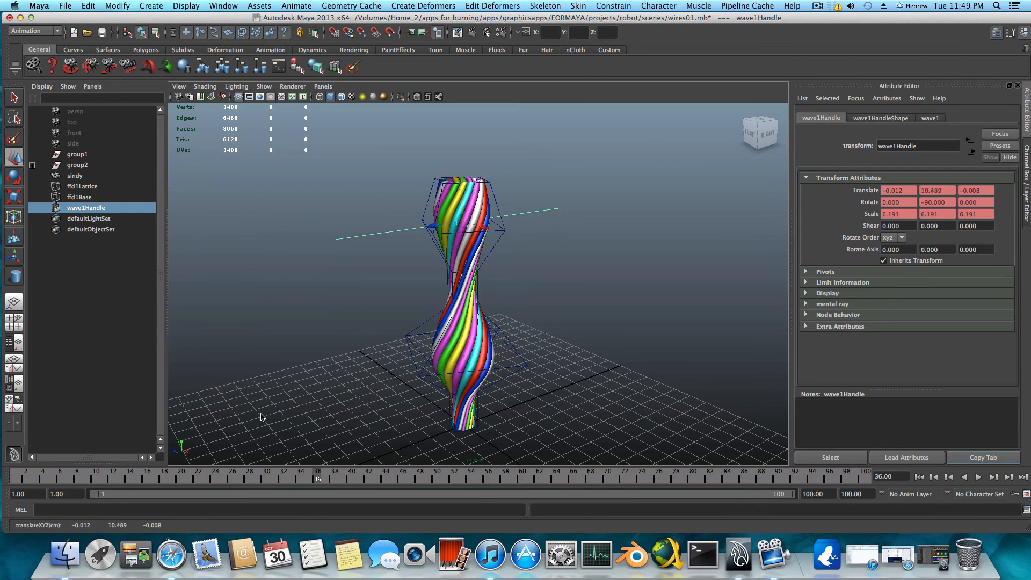
left_click(181, 479)
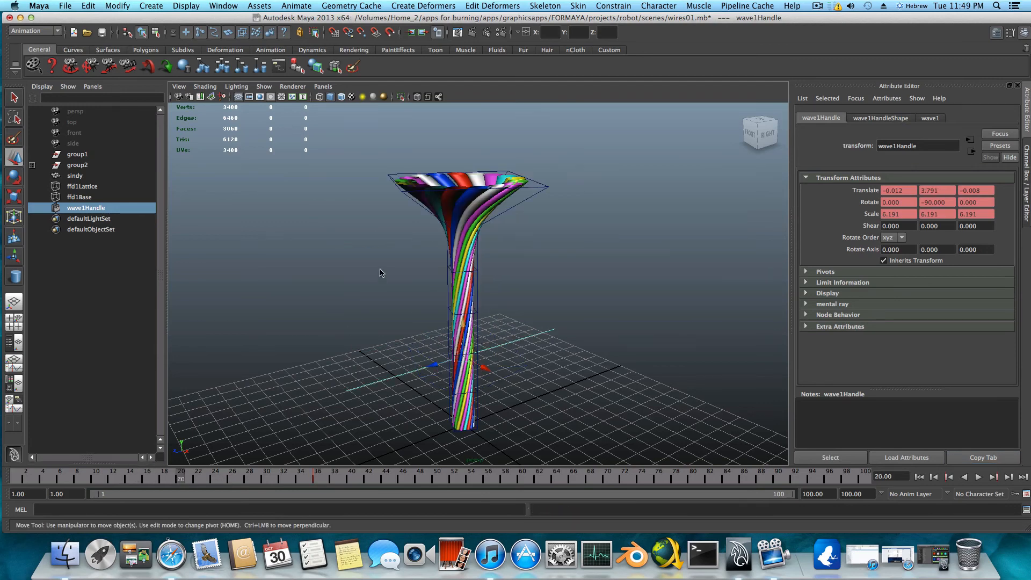
left_click_drag(463, 324, 465, 221)
key("s")
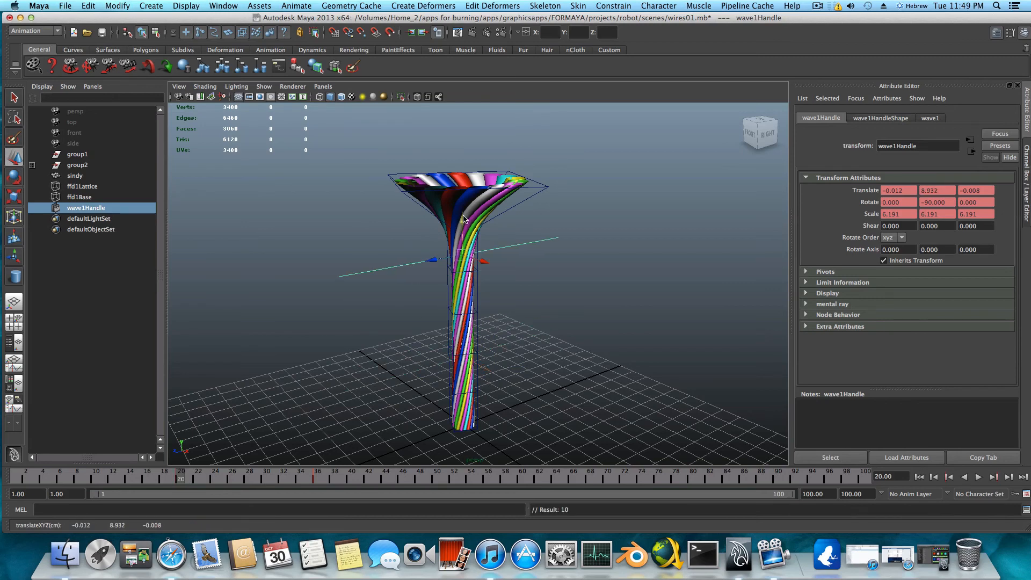
left_click(978, 477)
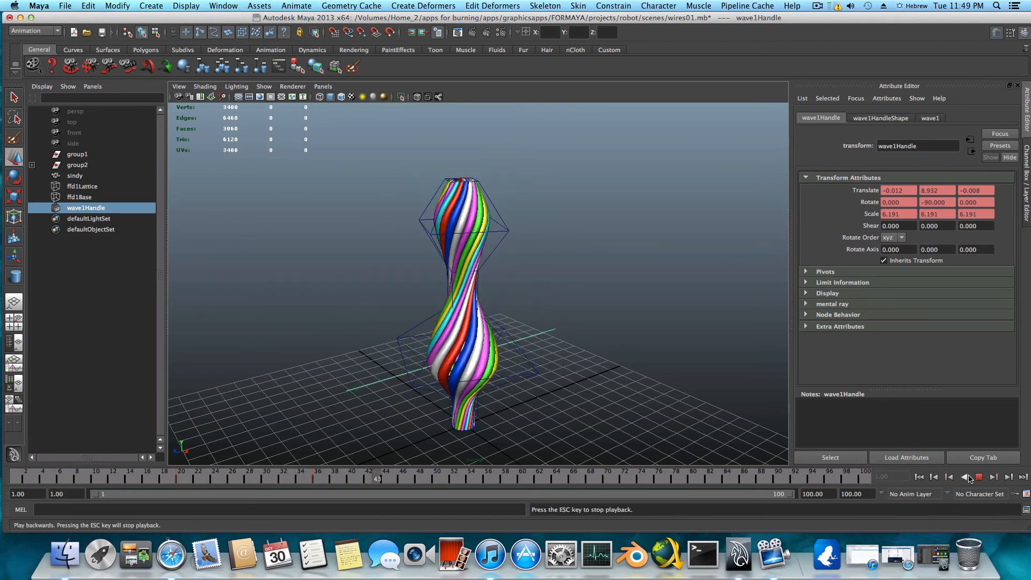
left_click(966, 476)
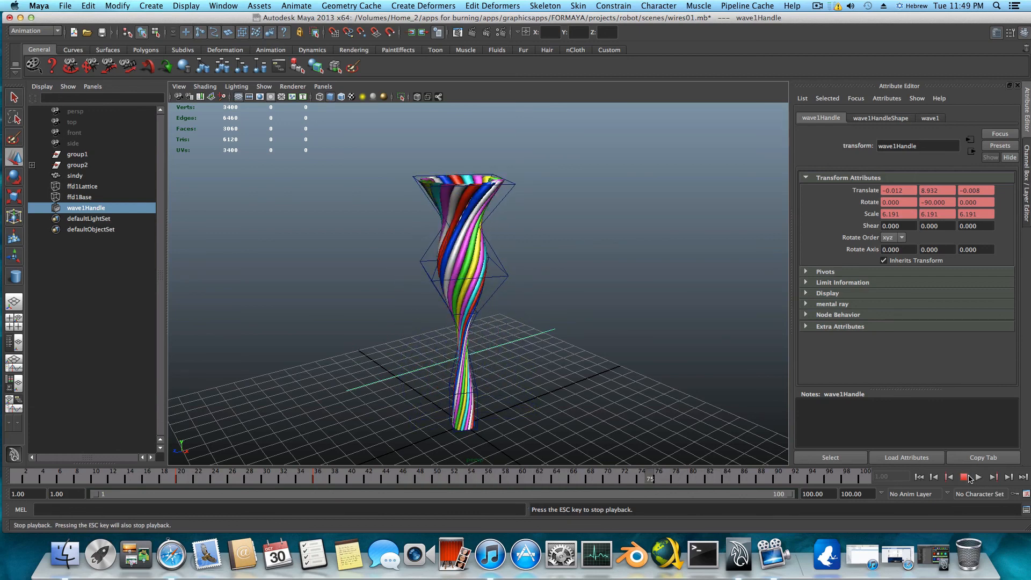
Stop the playback and delete the wave deformer handle from the scene.
left_click(966, 476)
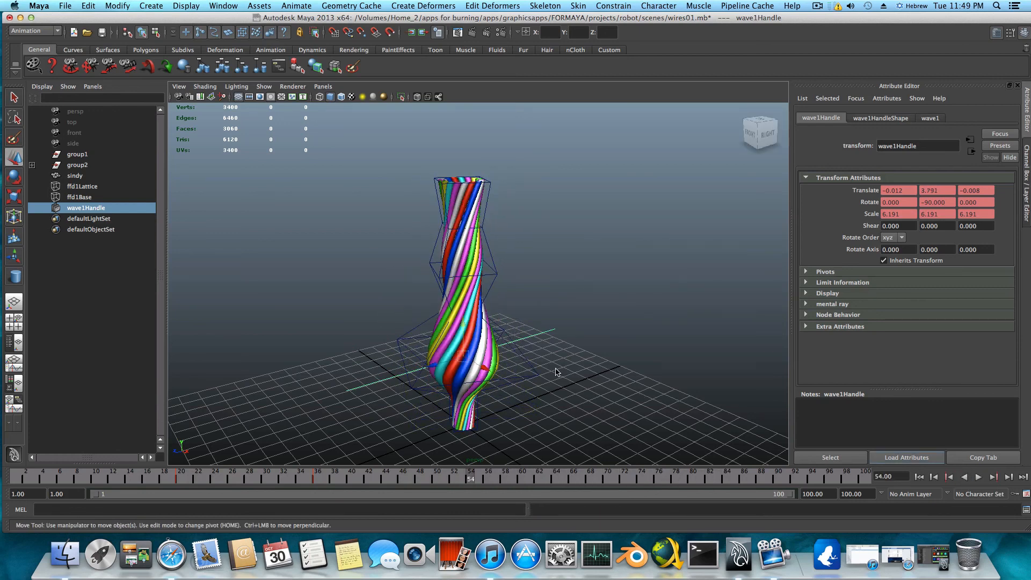
key("Delete")
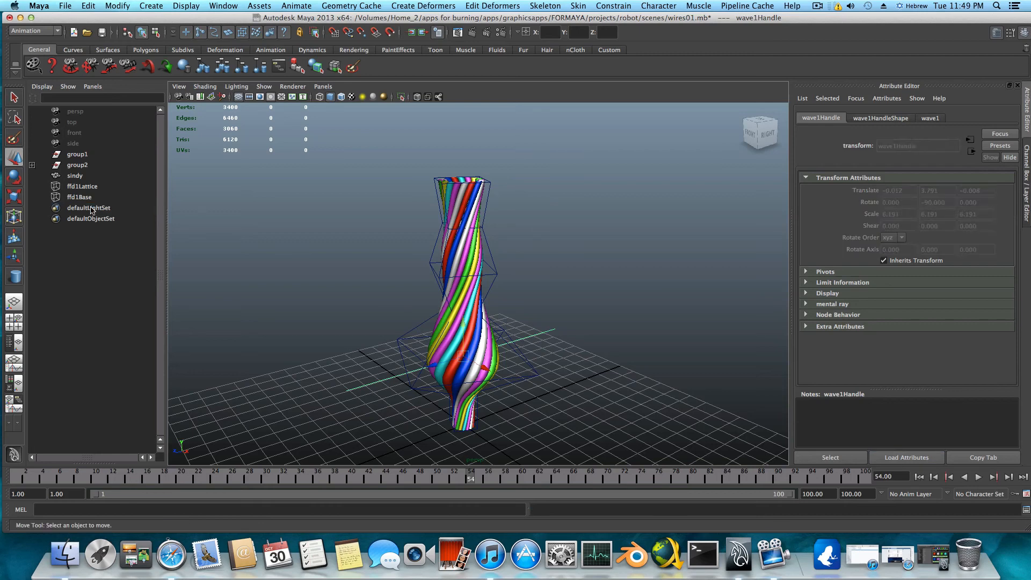
left_click(448, 5)
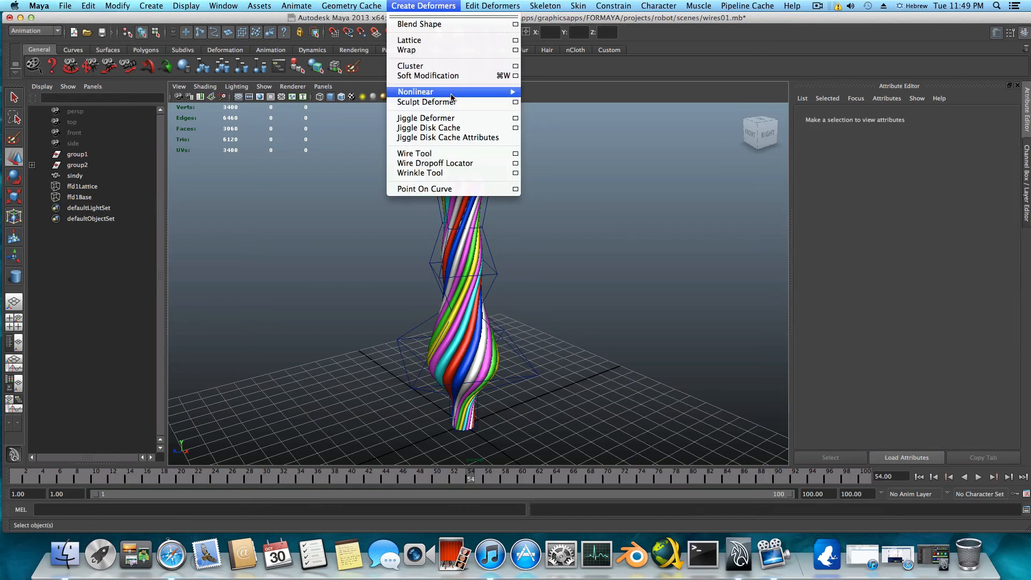
mouse_move(485, 92)
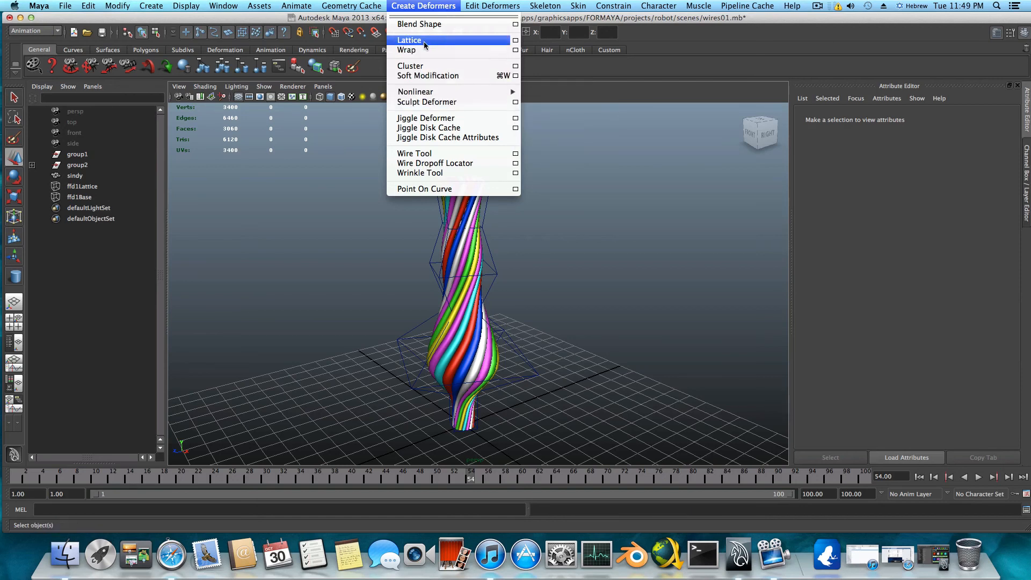
left_click(596, 364)
Select only the ffd1Lattice around the column and return the animation to frame 1.
left_click_drag(596, 363, 500, 306, "alt")
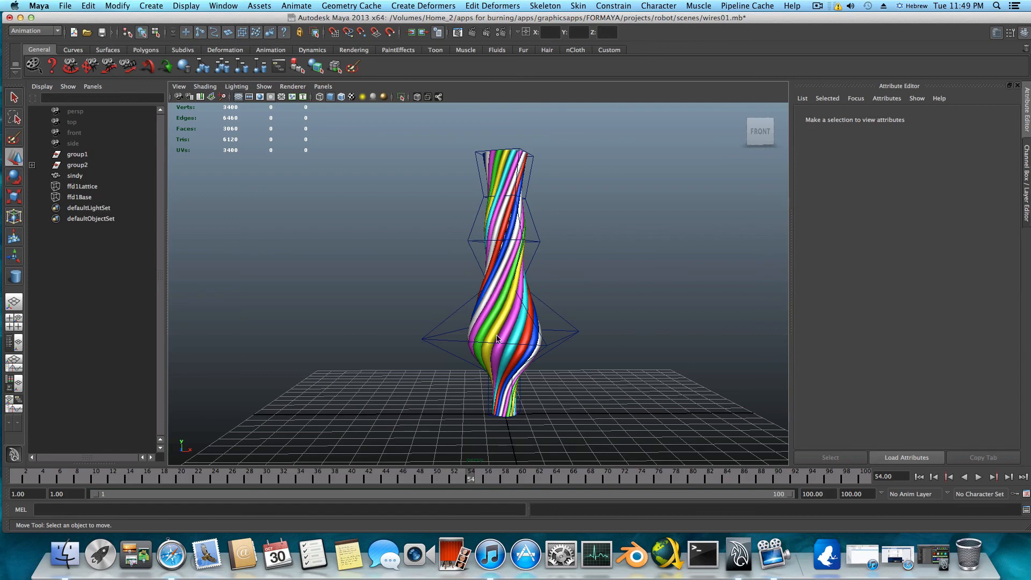
left_click_drag(489, 408, 536, 418)
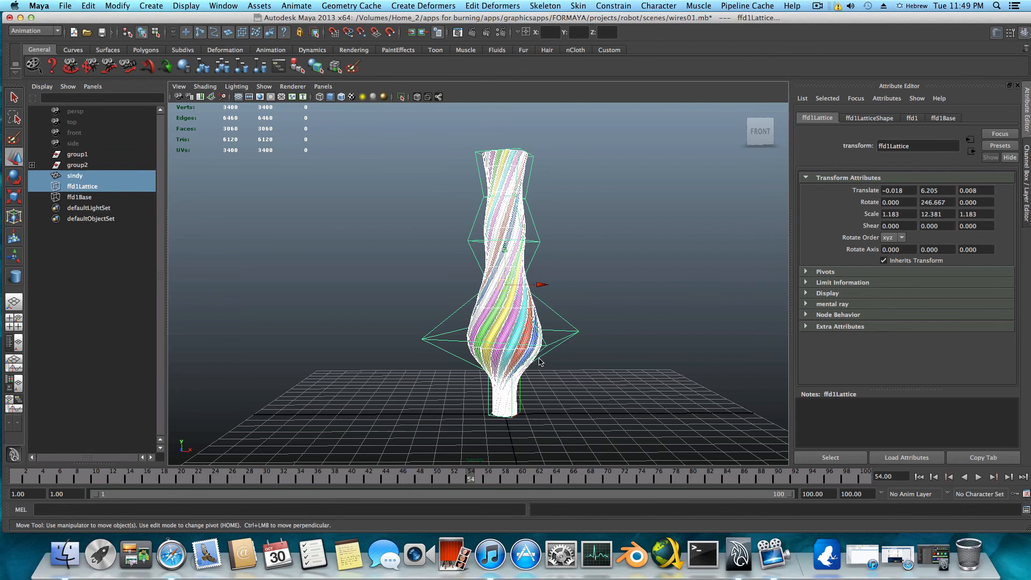
left_click(565, 333)
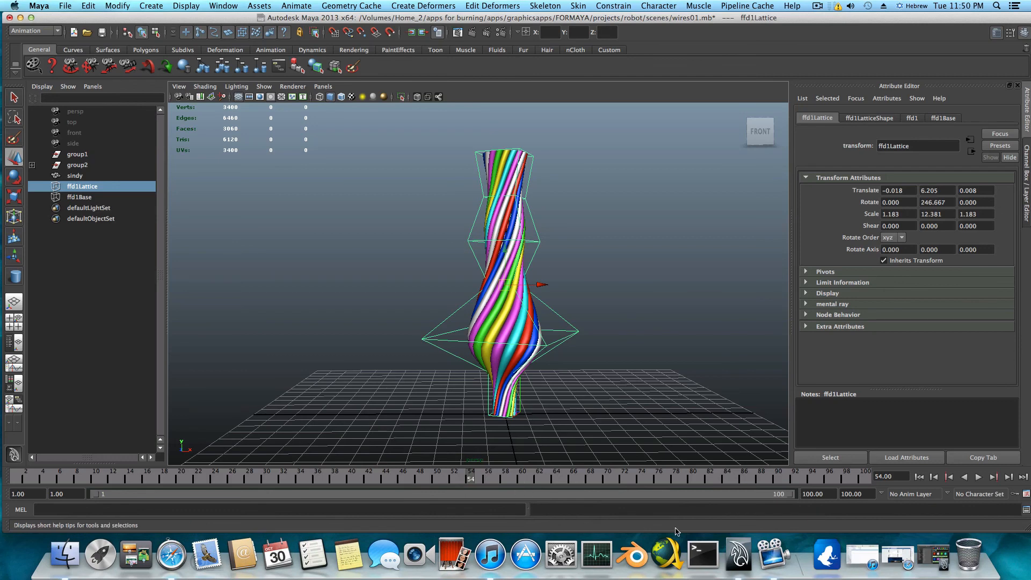
left_click(919, 477)
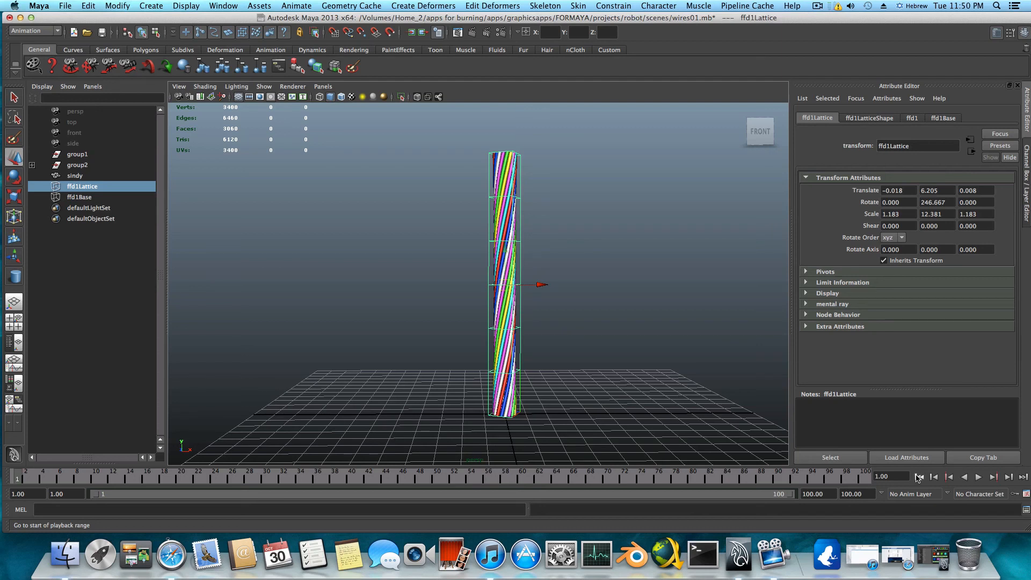
left_click(775, 561)
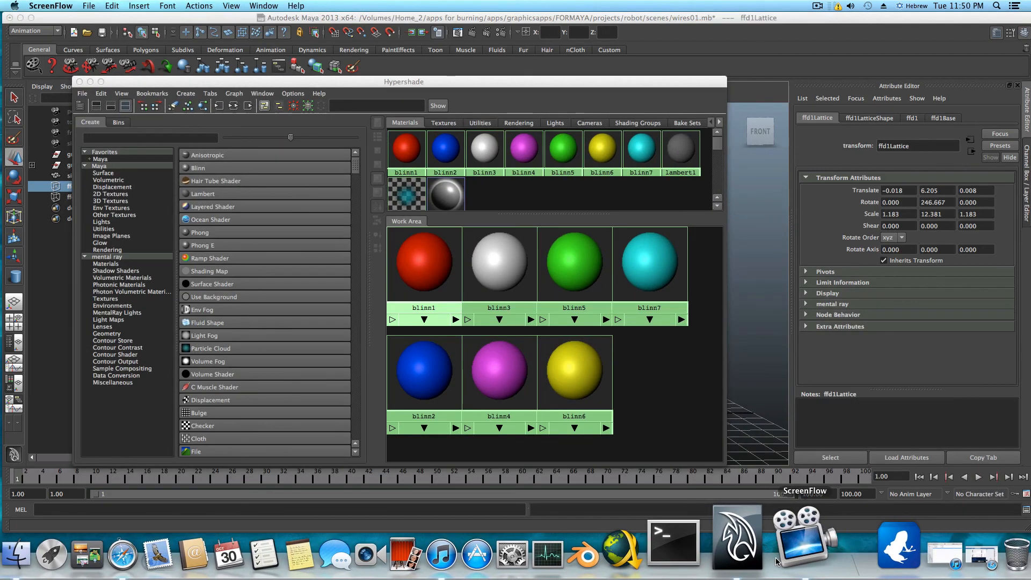
left_click(89, 81)
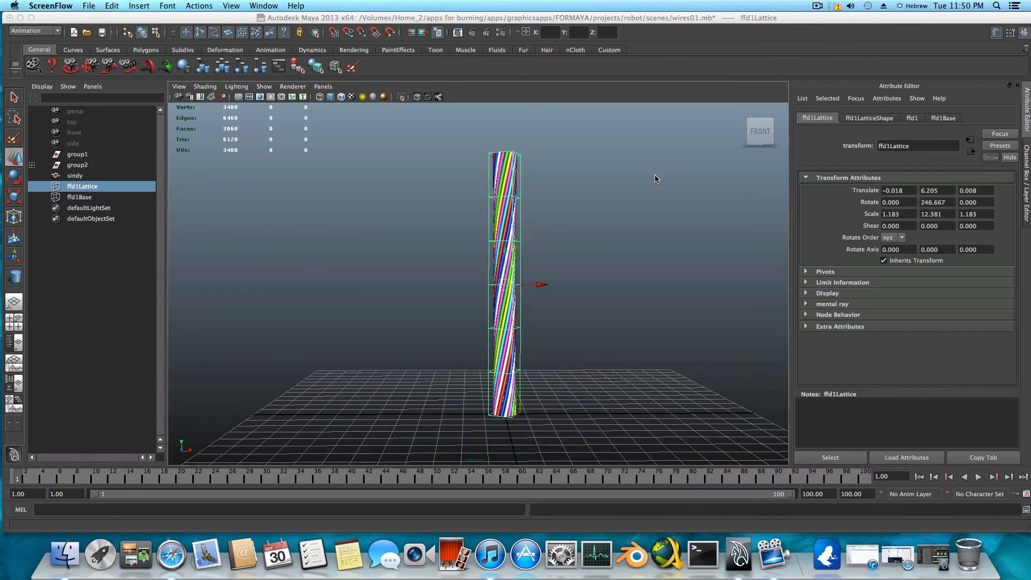
left_click(818, 6)
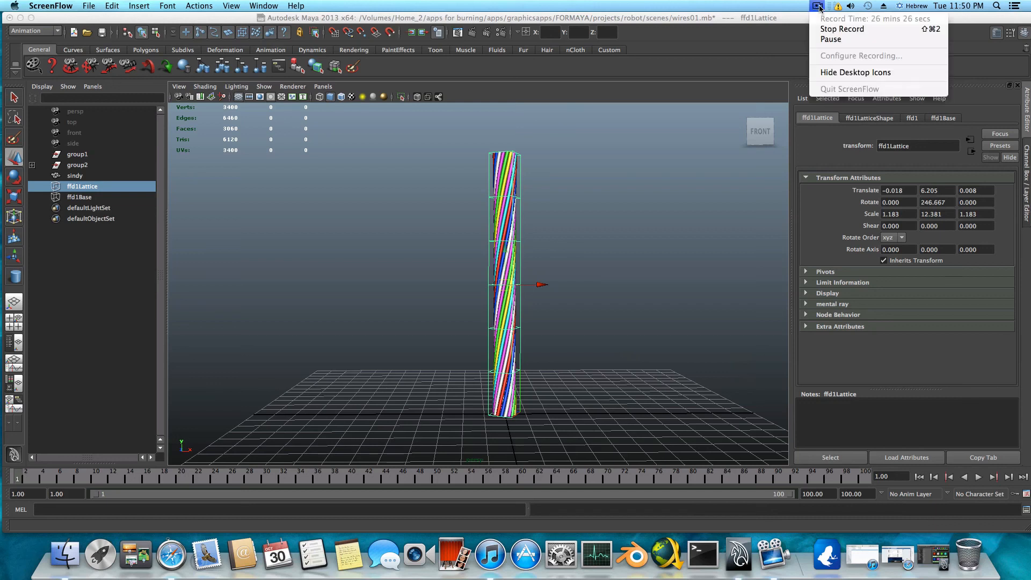